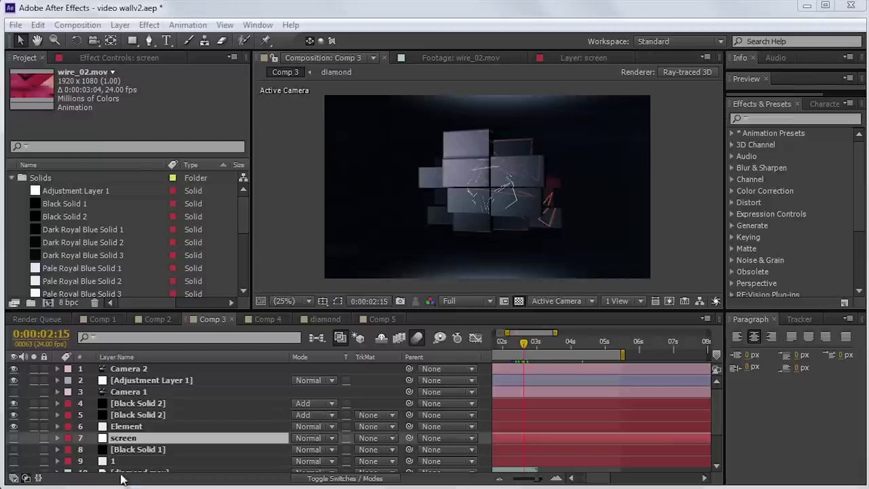
Inspect the Element, diamond.mov and diamond layers of the video wall project, then bring up the File menu
click(176, 429)
scroll(177, 429, down, 3)
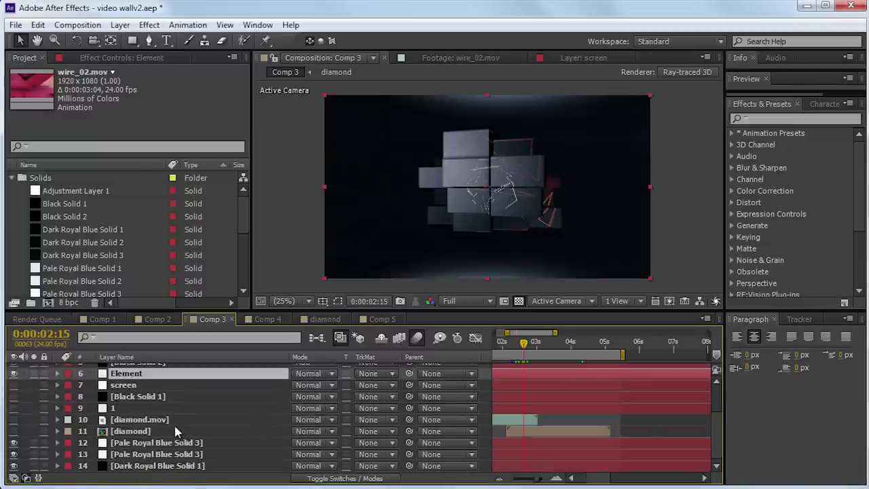
click(173, 421)
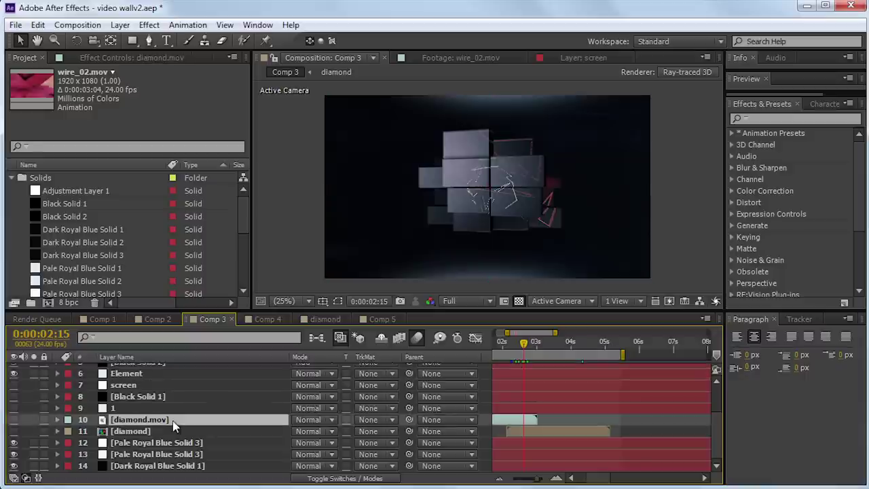
click(170, 433)
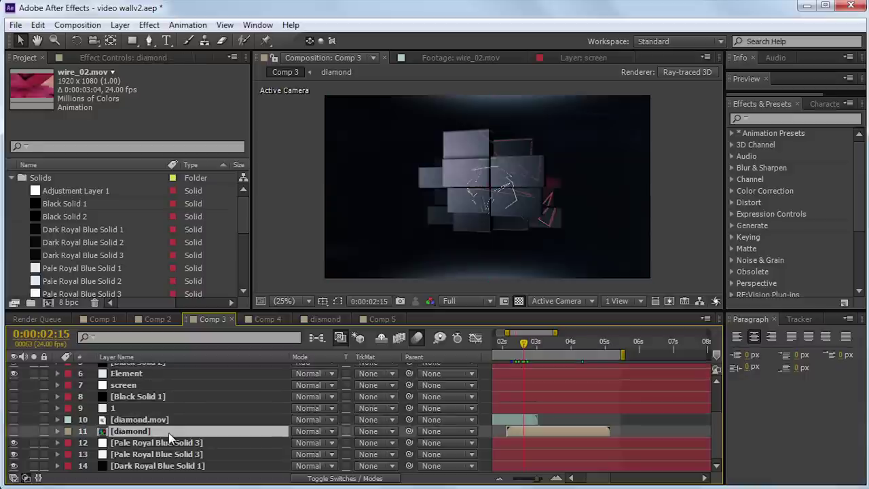
scroll(313, 422, up, 3)
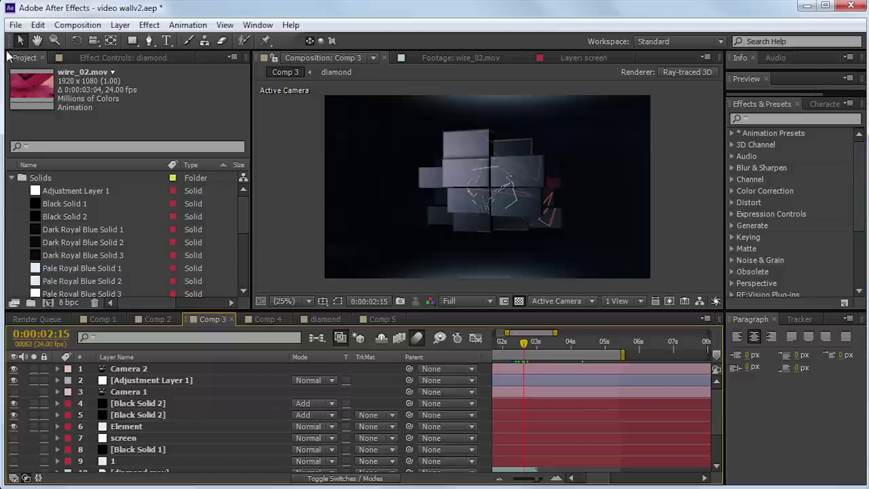
click(15, 25)
Start a new project without saving and create an HDTV 1080 24 composition, Comp 1
mouse_move(30, 45)
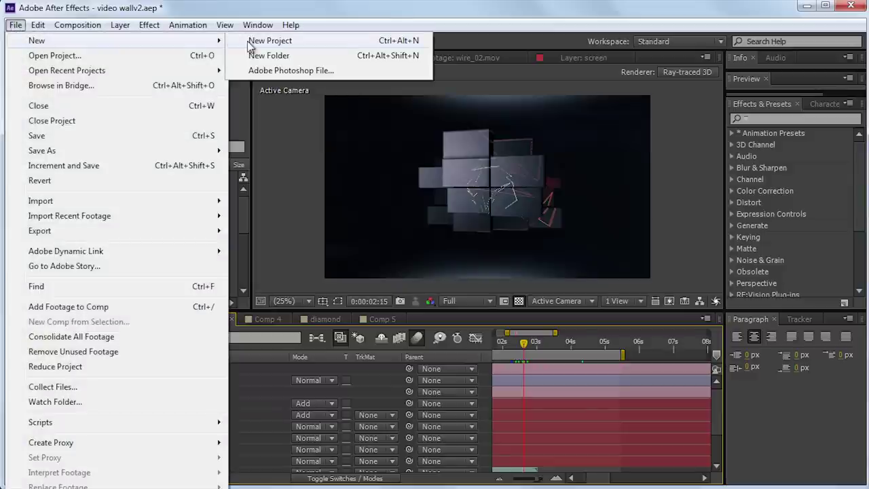
click(251, 38)
click(445, 267)
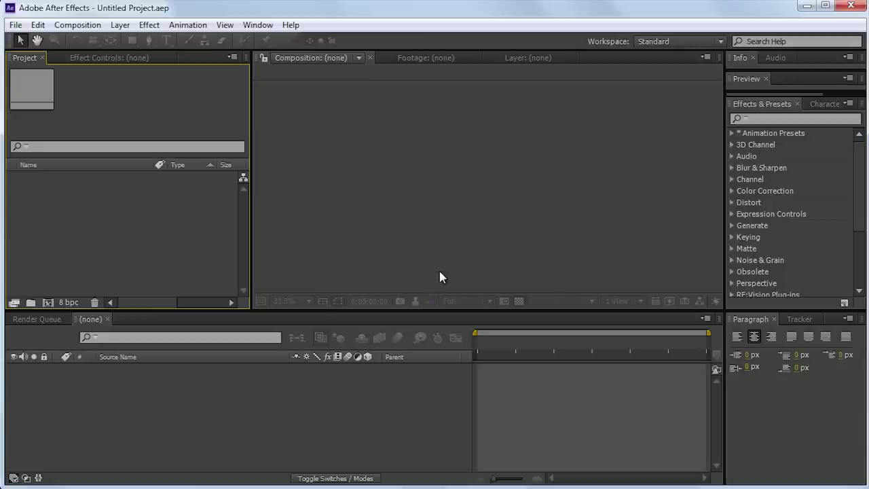
key(ctrl+n)
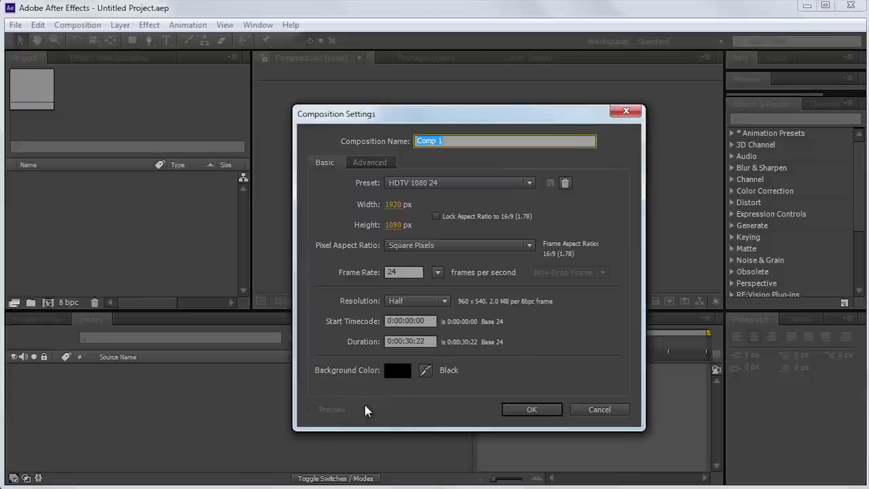
click(523, 409)
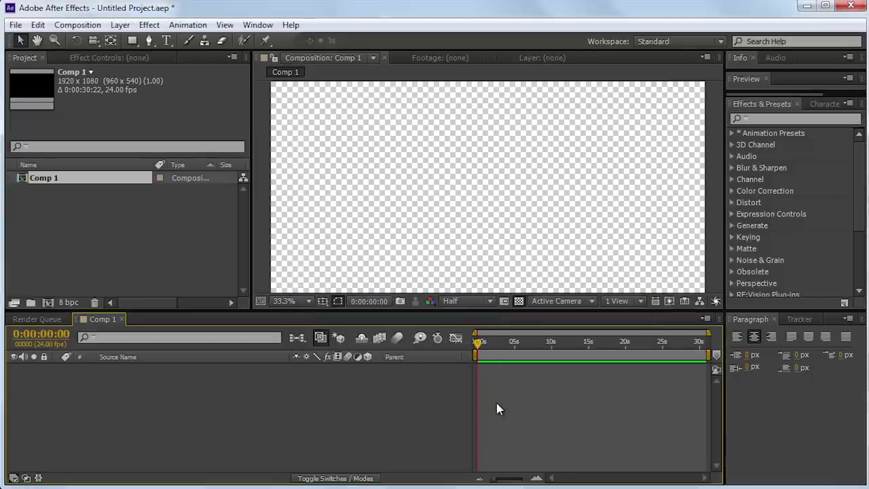
Add a dark solid layer and apply the Video Copilot Element effect to it
key(ctrl+y)
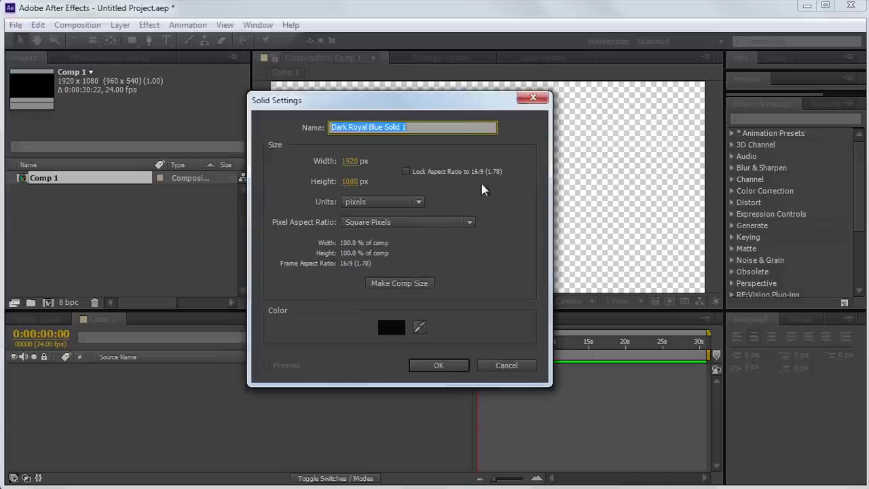
click(462, 371)
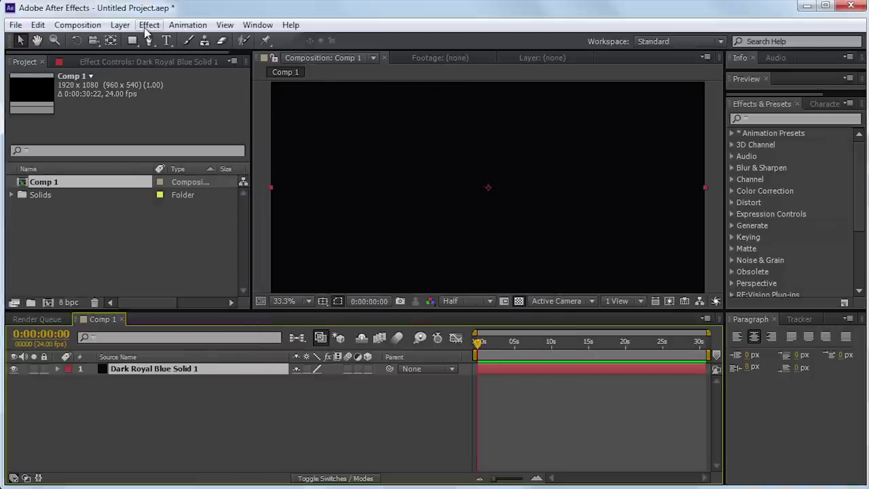
click(147, 27)
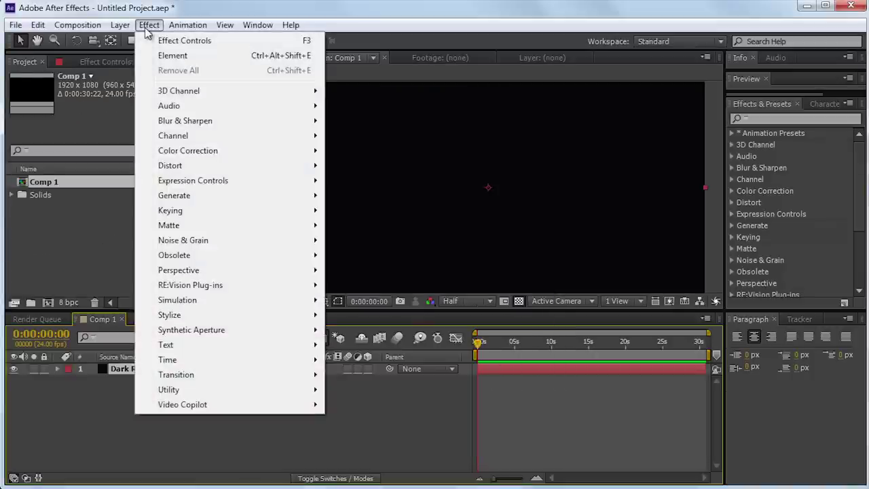
mouse_move(268, 410)
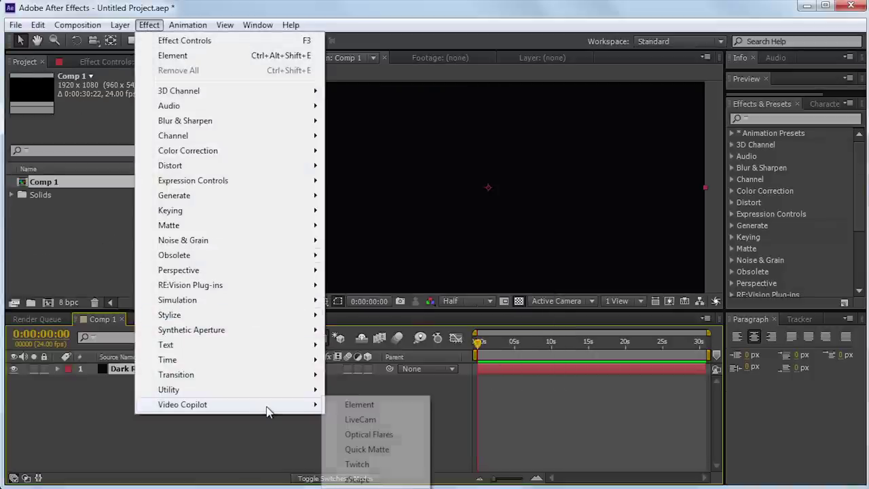
click(392, 406)
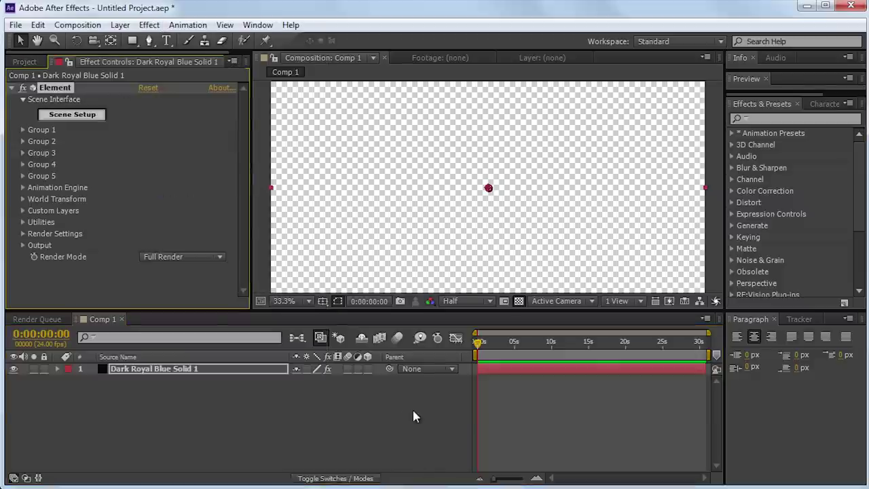
Add a second solid layer to Comp 1 via the Layer menu
click(119, 25)
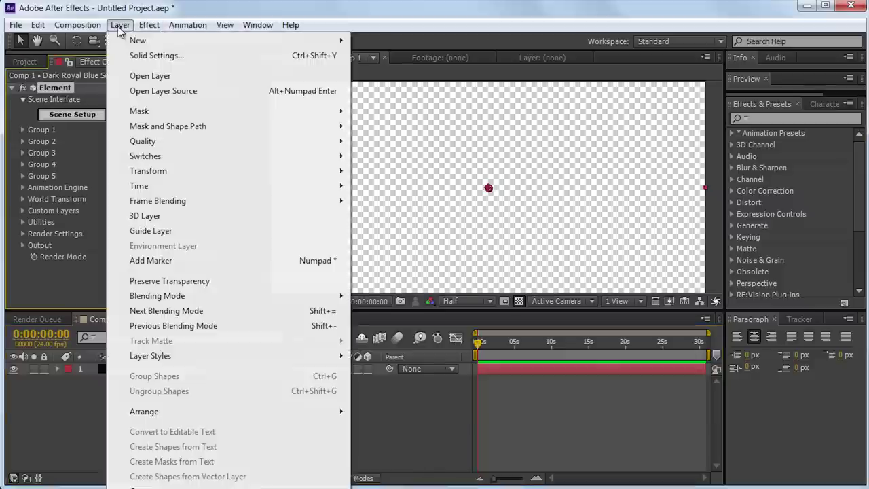
mouse_move(138, 41)
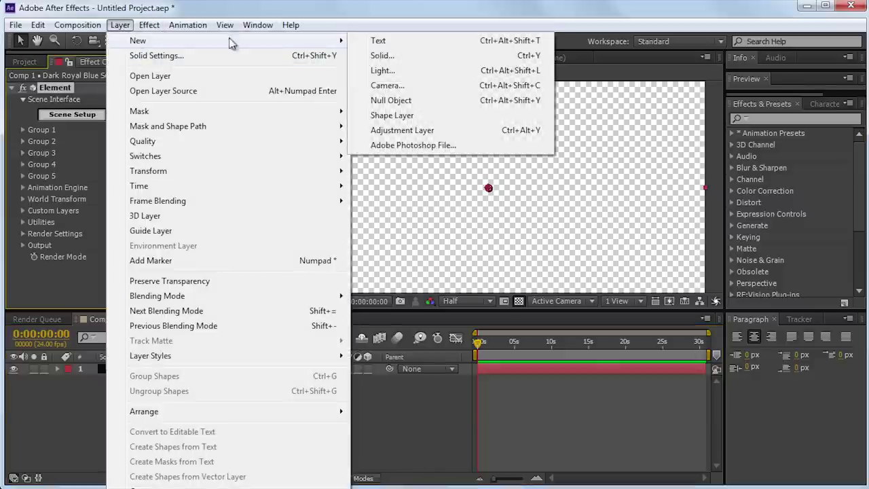
click(396, 60)
click(438, 361)
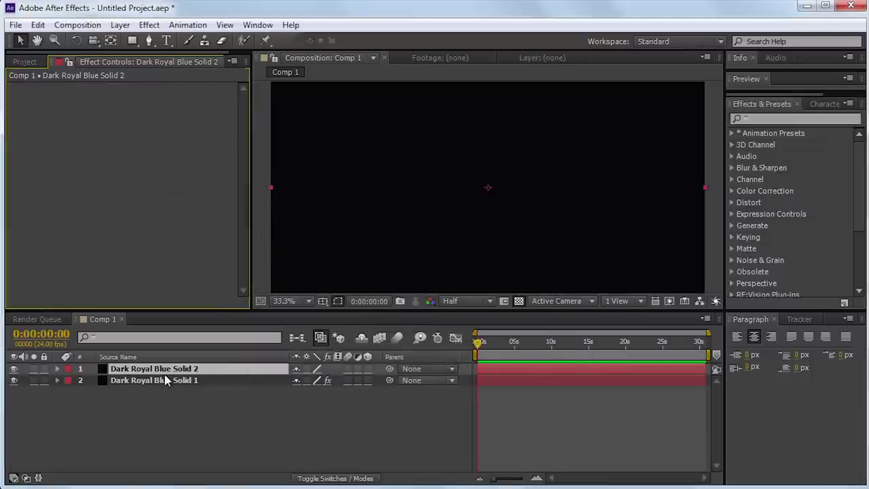
Rename the new solid to 'Mask' and the Element-effect solid to 'Element'
click(193, 371)
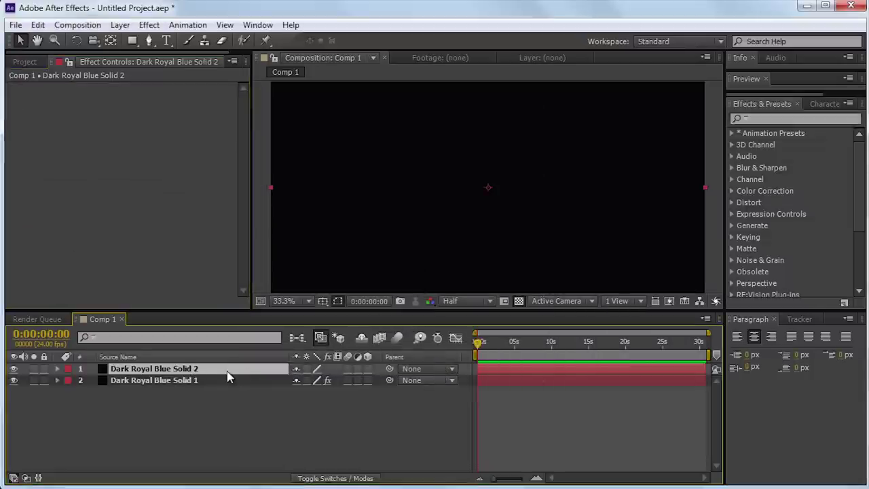
key(Return)
text(Mask)
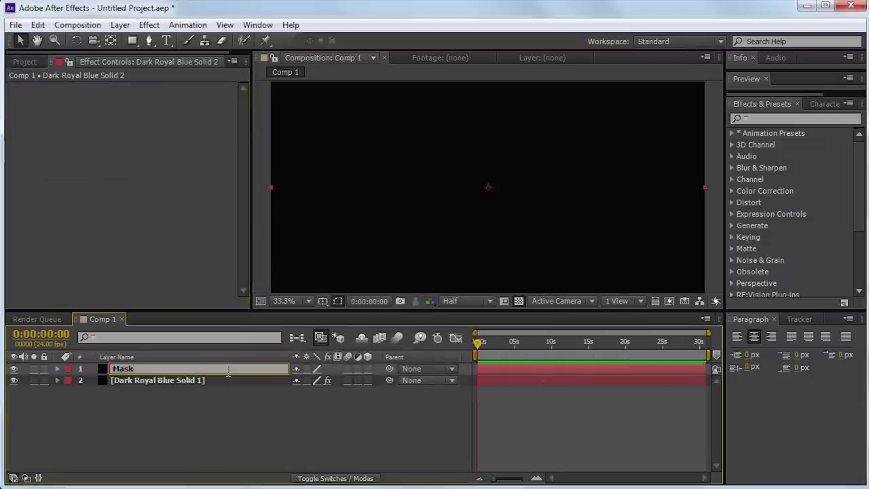
key(Return)
click(215, 385)
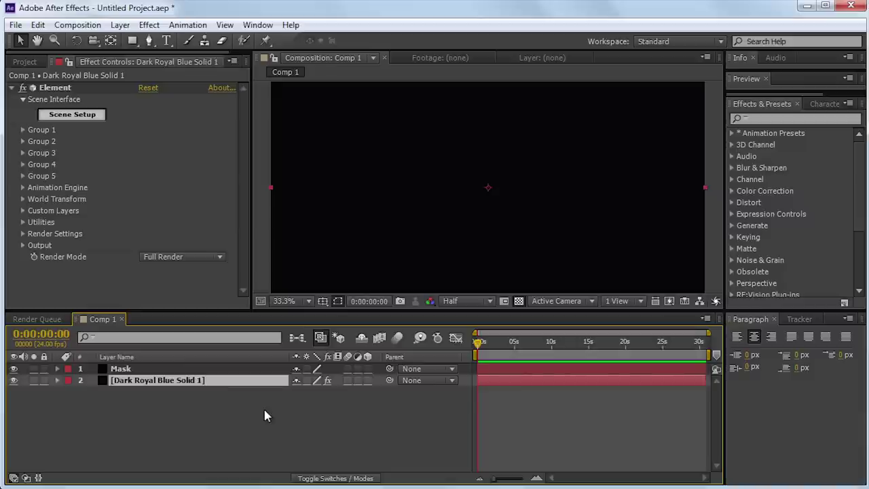
key(Return)
text(Element)
key(Return)
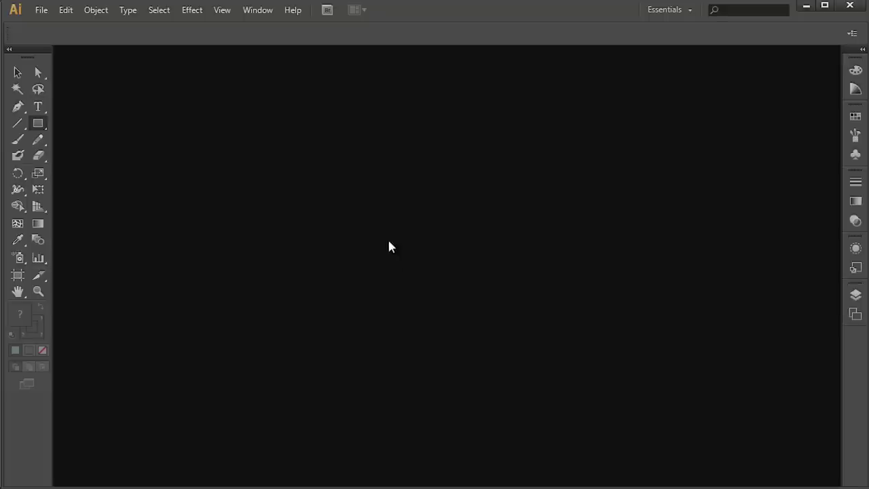
Create a new Illustrator document with width 1920 px and height 1080 px
click(50, 12)
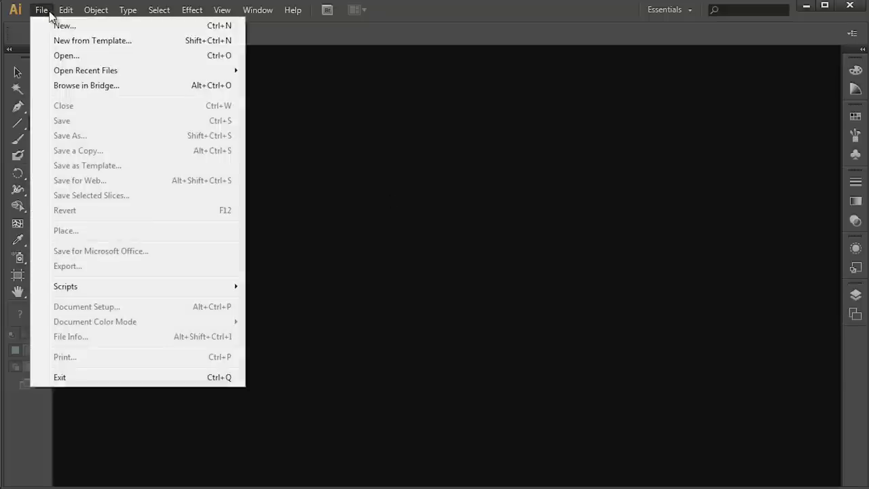
click(55, 23)
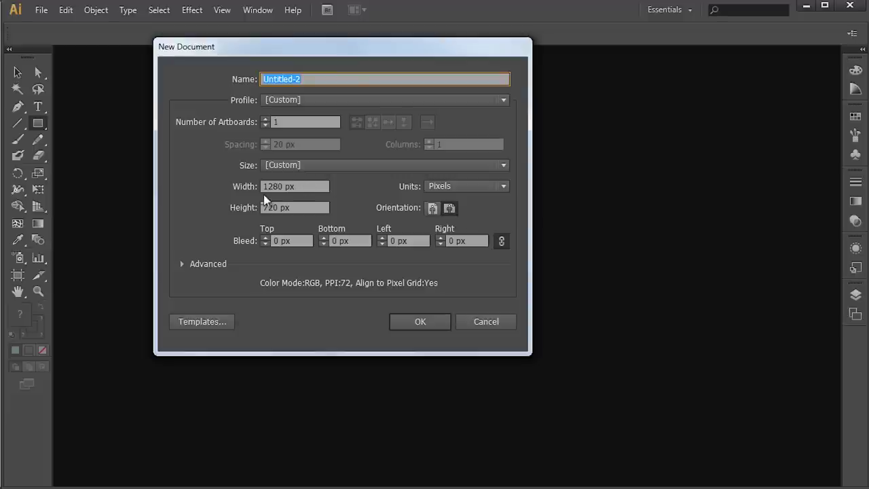
click(294, 205)
click(291, 190)
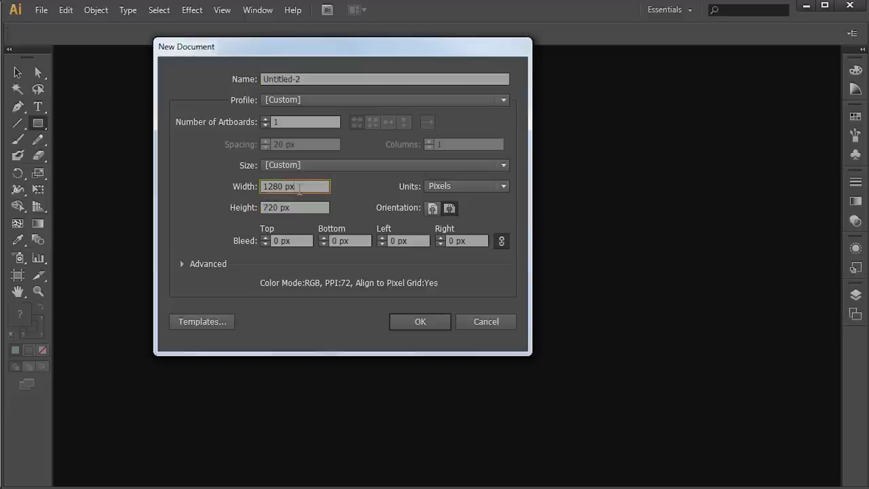
text(1920)
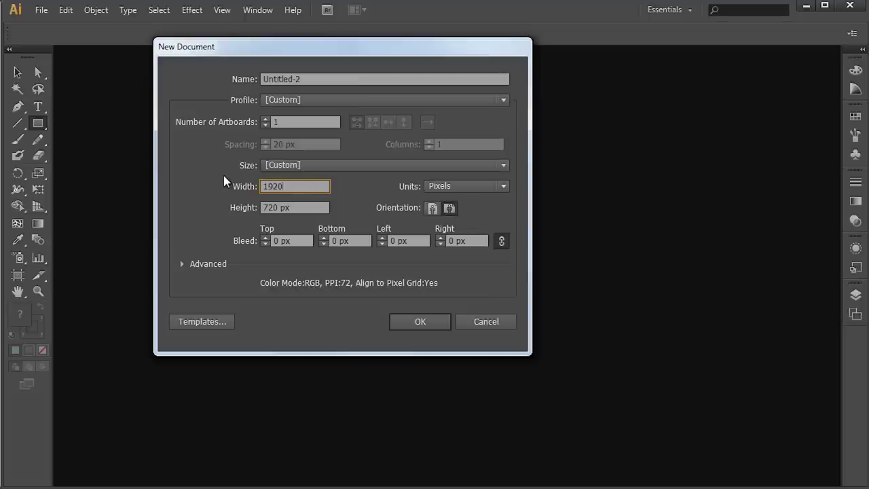
key(Tab)
text(1080)
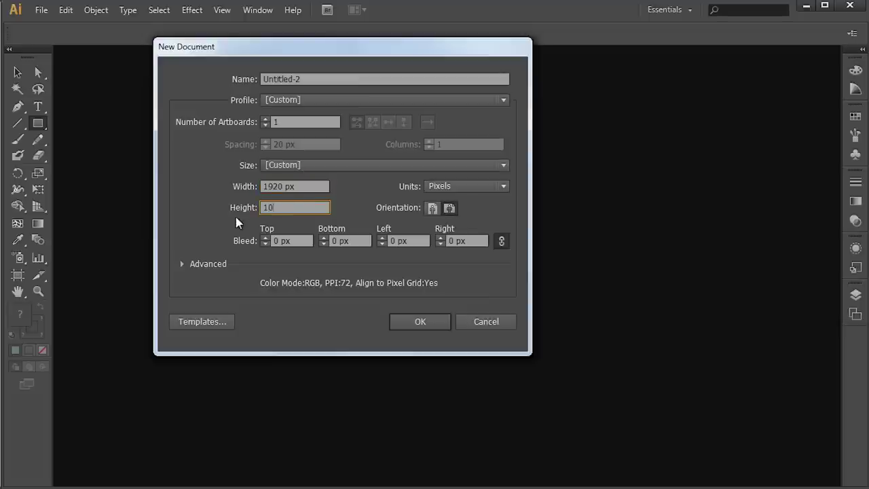
click(417, 319)
Draw a rectangle covering the whole artboard
key(v)
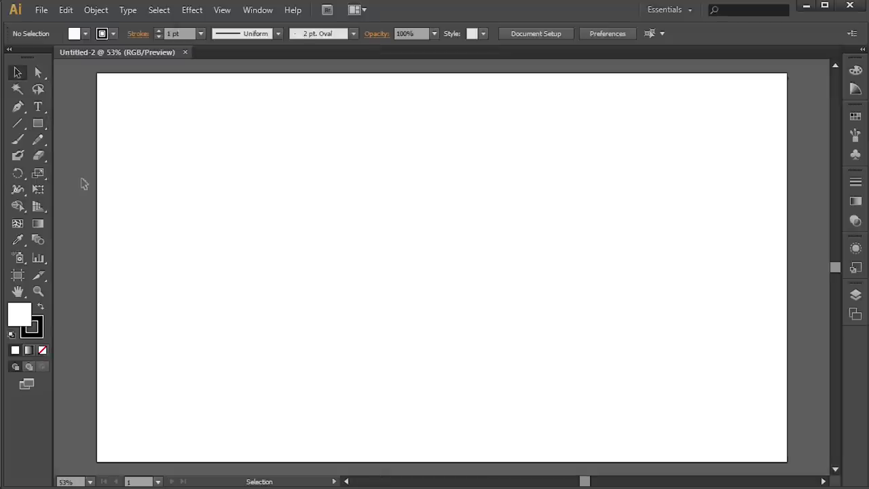
click(38, 124)
drag(97, 73, 786, 461)
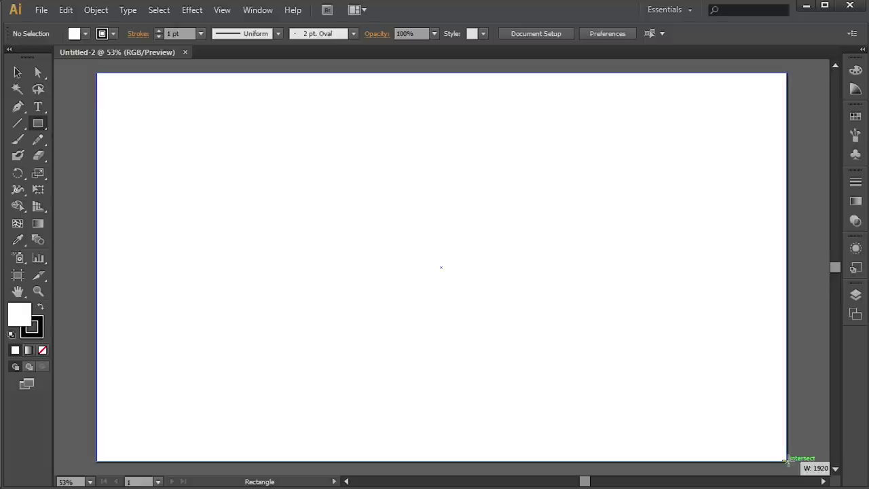
drag(786, 461, 786, 461)
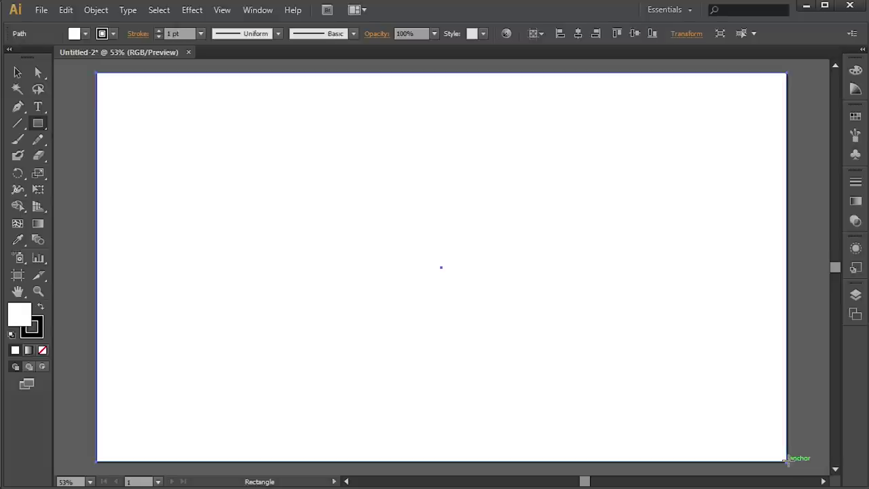
click(855, 299)
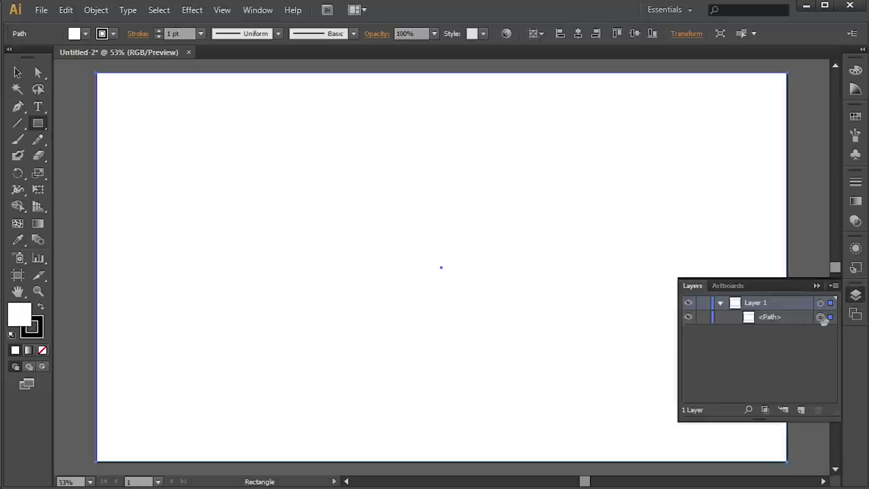
Split the rectangle into a grid of 4 rows and 4 columns with 2 px gutters
click(95, 11)
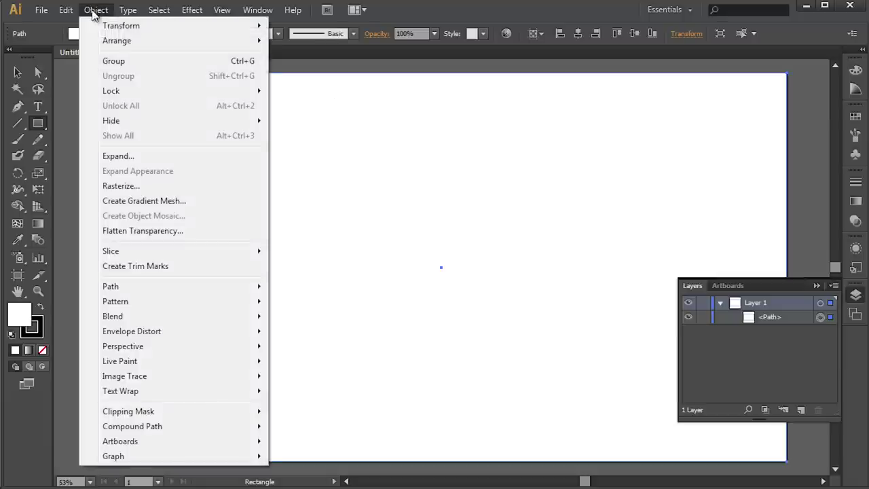
mouse_move(187, 286)
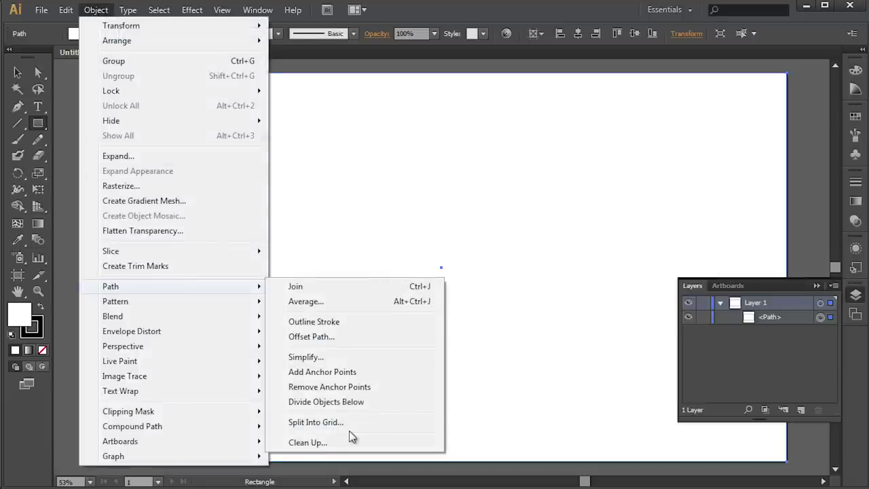
click(316, 422)
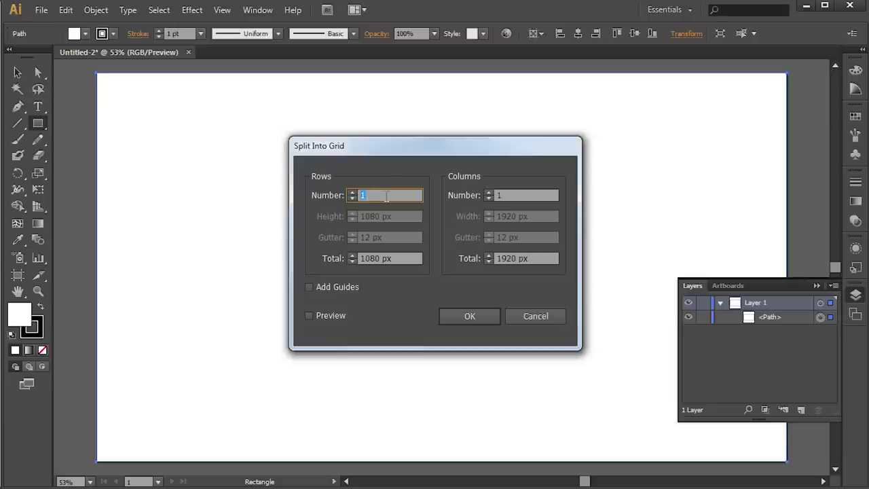
text(4)
key(Tab)
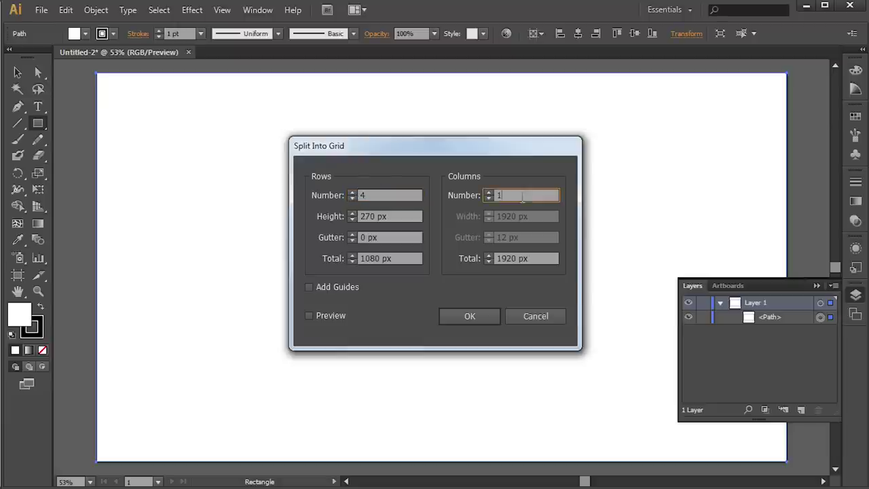
text(4)
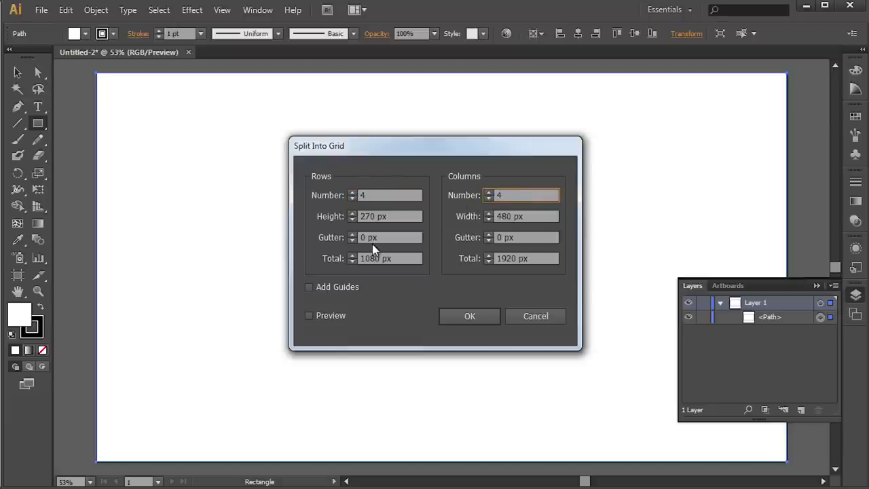
click(367, 237)
drag(367, 236, 343, 243)
text(2)
click(506, 237)
drag(507, 237, 467, 243)
text(2)
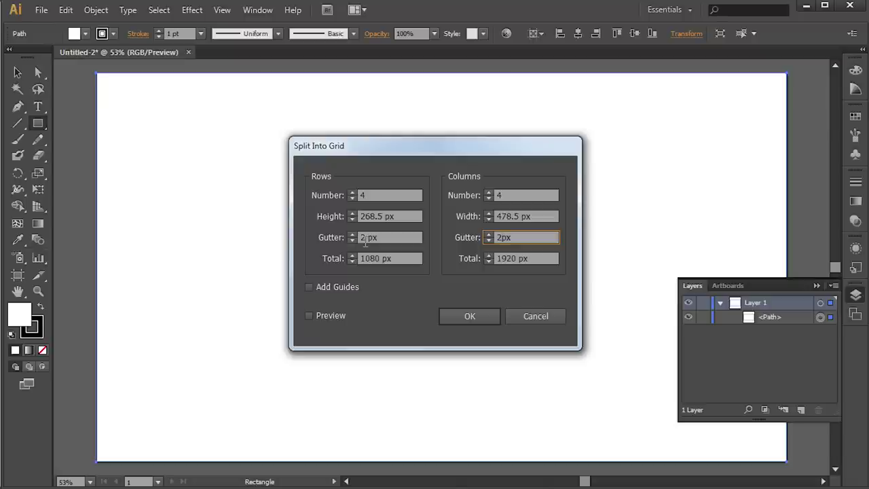
click(460, 316)
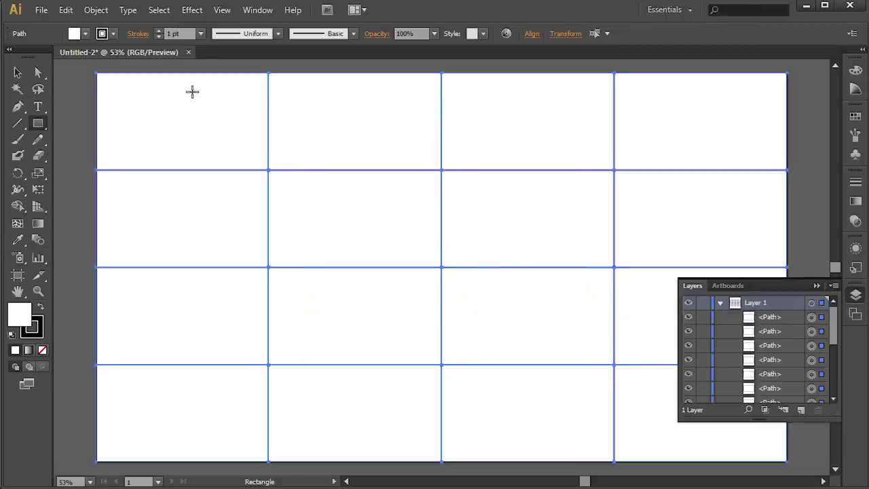
key(ctrl+minus)
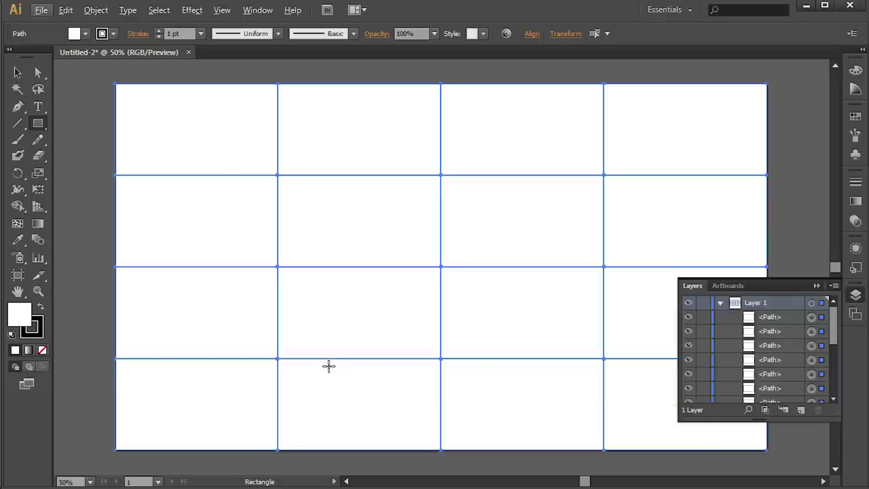
scroll(337, 256, up, 3)
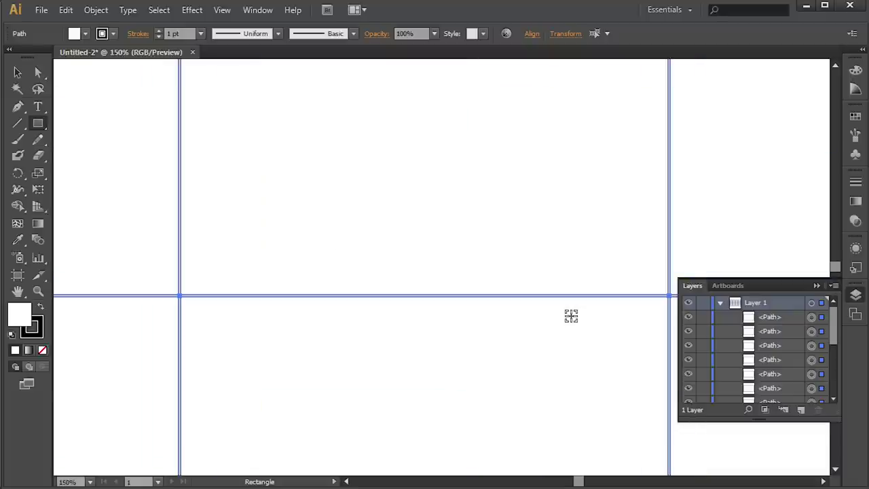
scroll(571, 315, down, 2)
scroll(571, 316, up, 2)
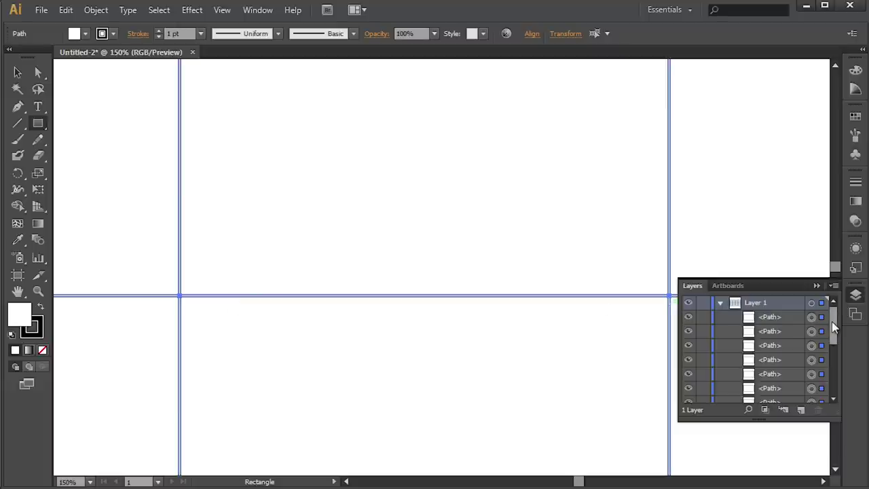
key(ctrl+minus)
key(ctrl+minus)
key(ctrl+minus)
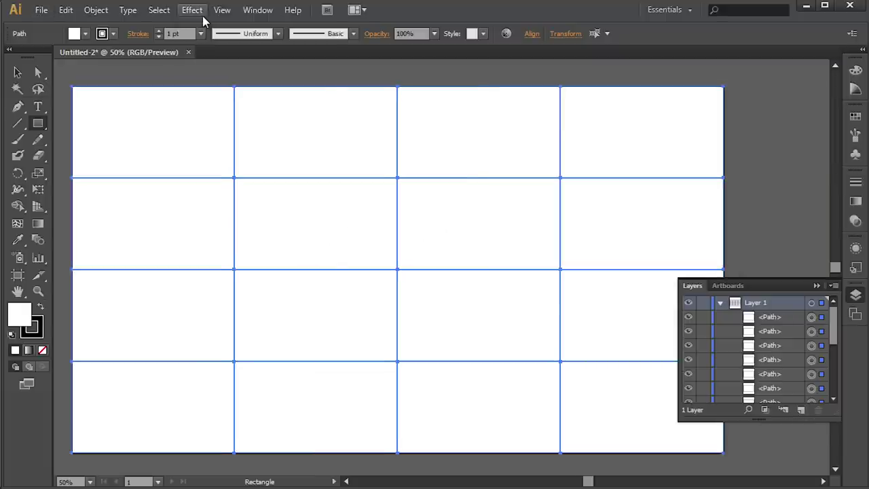
Apply Stylize > Round Corners with a 10 px radius to the panels, then zoom in to check
click(194, 11)
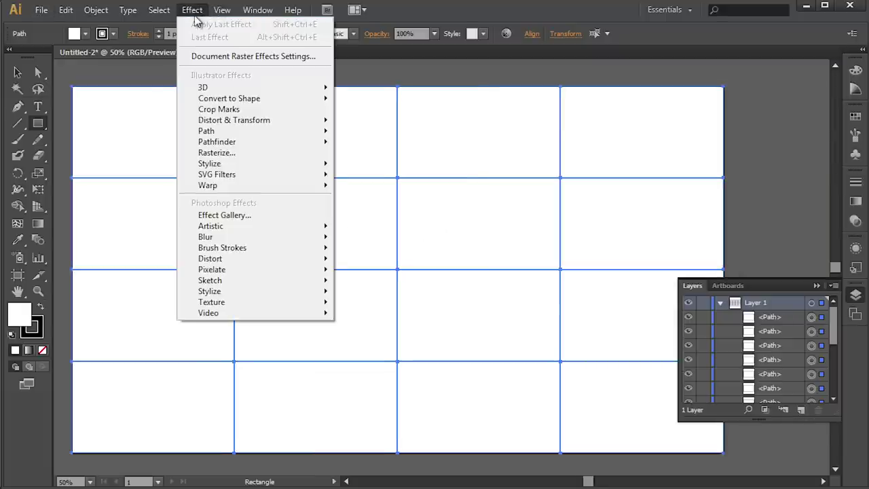
mouse_move(259, 164)
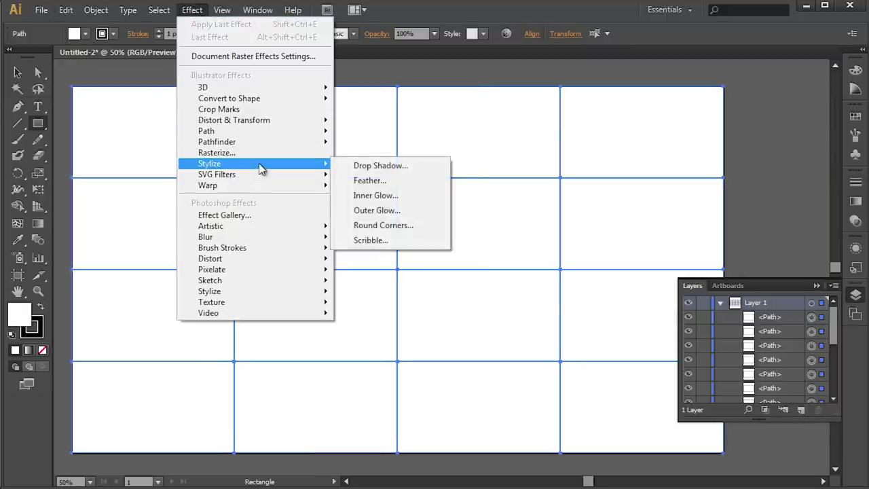
click(398, 225)
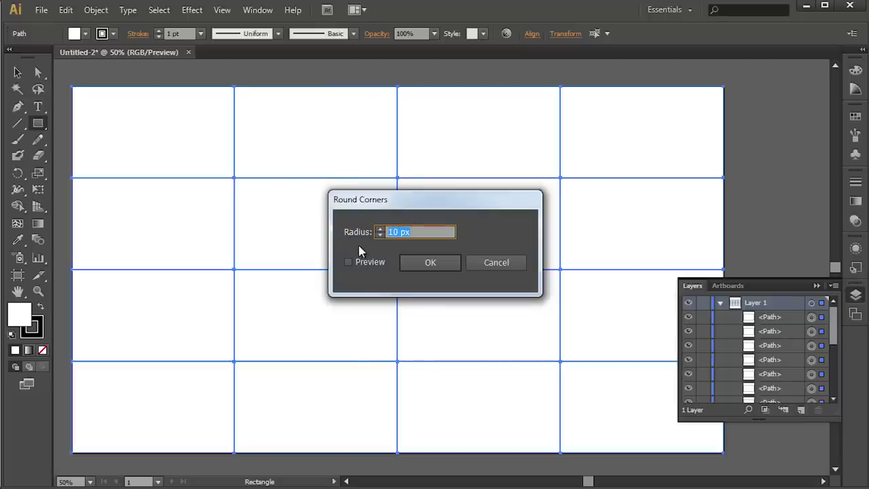
click(417, 262)
key(ctrl+plus)
scroll(401, 265, up, 5)
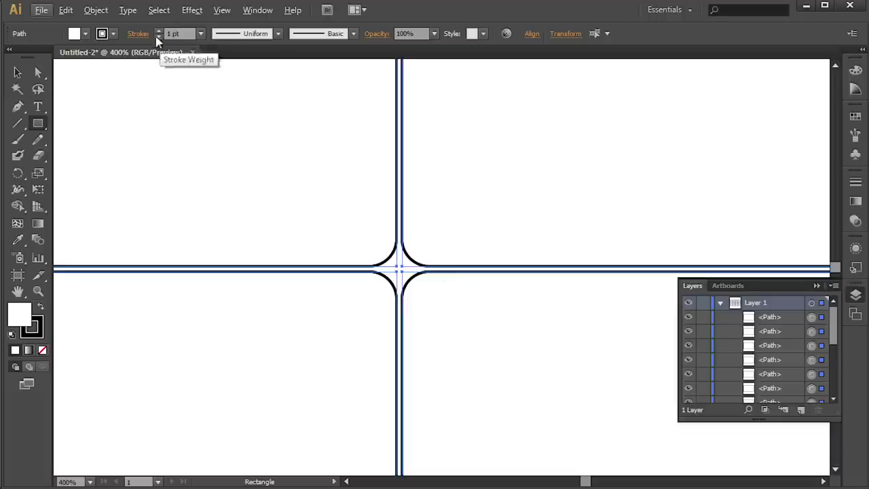
Expand Appearance on the grid, then reveal and target the first panel group in Layers
click(97, 9)
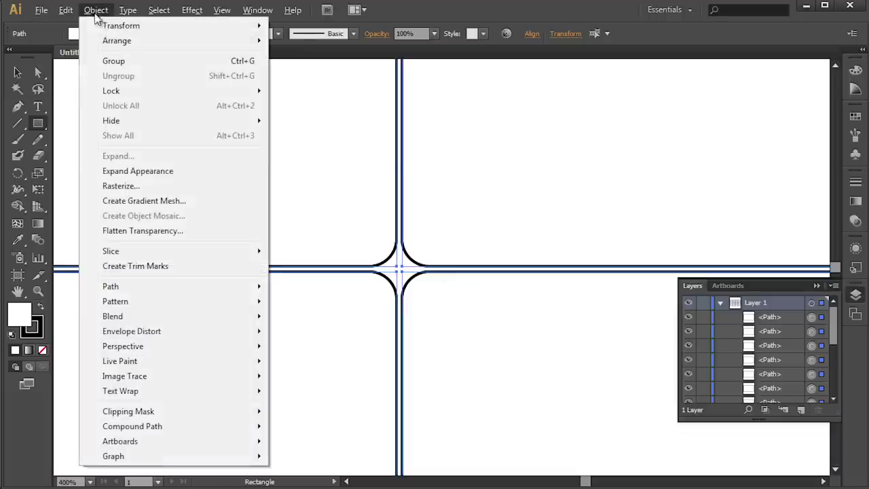
click(197, 171)
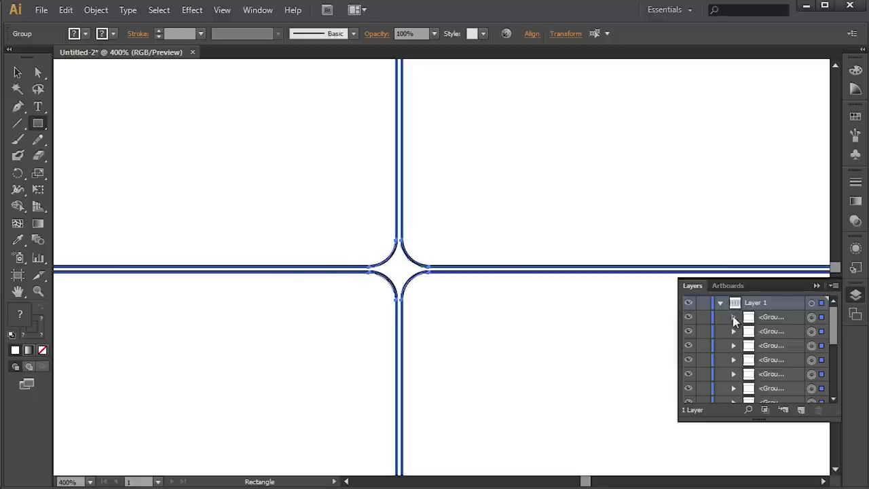
click(734, 317)
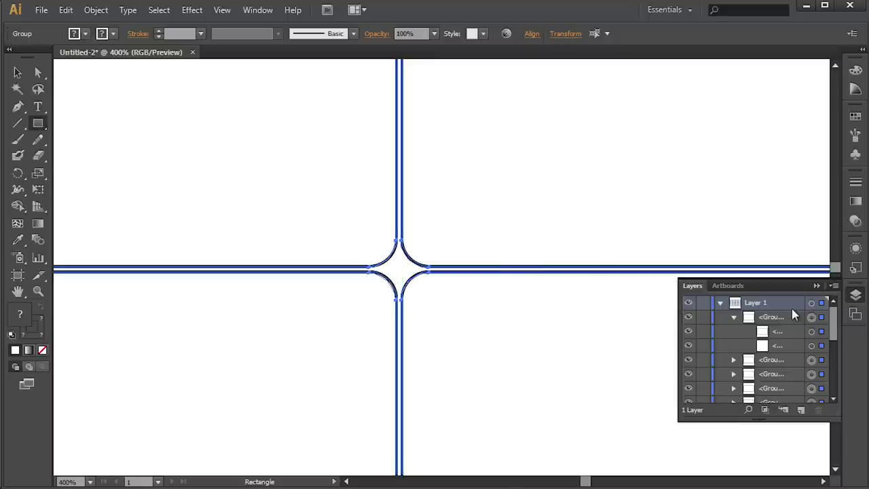
click(812, 317)
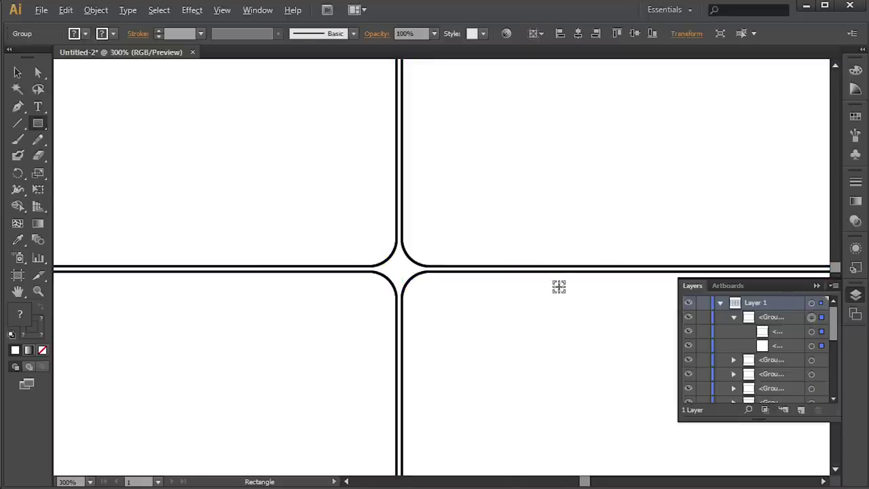
Target the white-filled inner path of the first panel group instead of its outline
scroll(559, 287, down, 5)
scroll(615, 330, up, 5)
drag(637, 347, 262, 208)
click(812, 331)
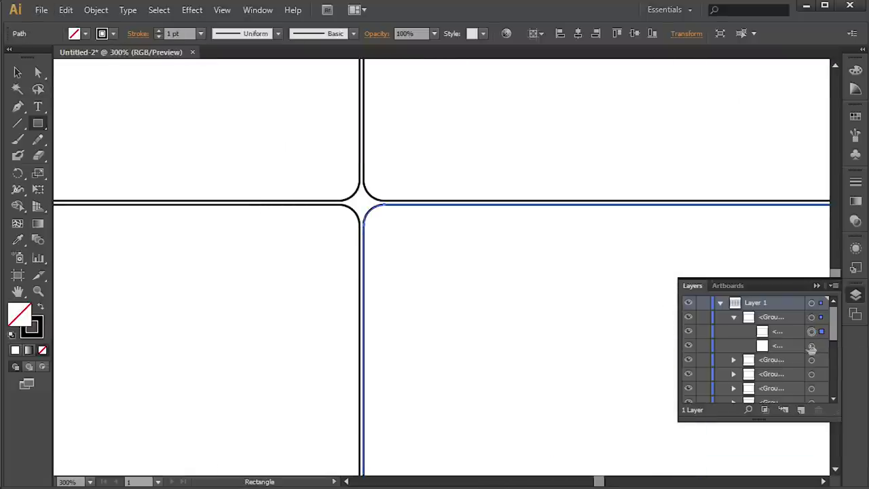
click(812, 345)
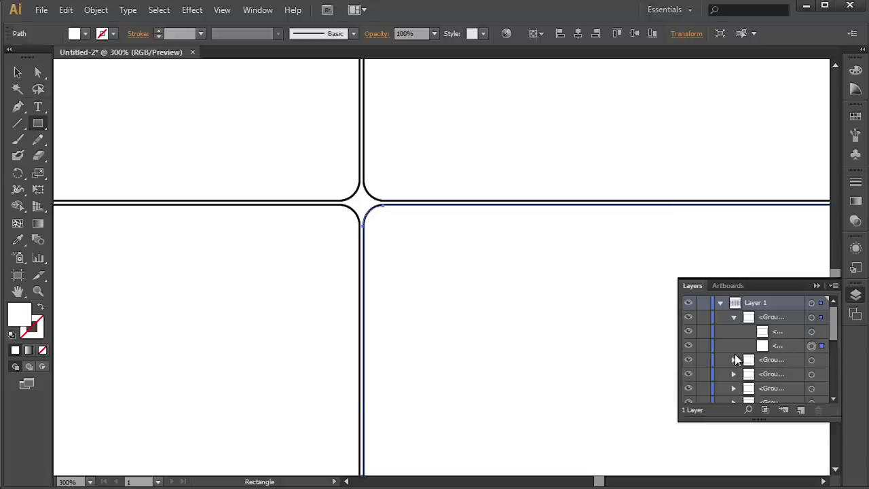
Reveal the contents of further panel groups and target the bottom group's inner path
click(734, 361)
scroll(733, 364, down, 1)
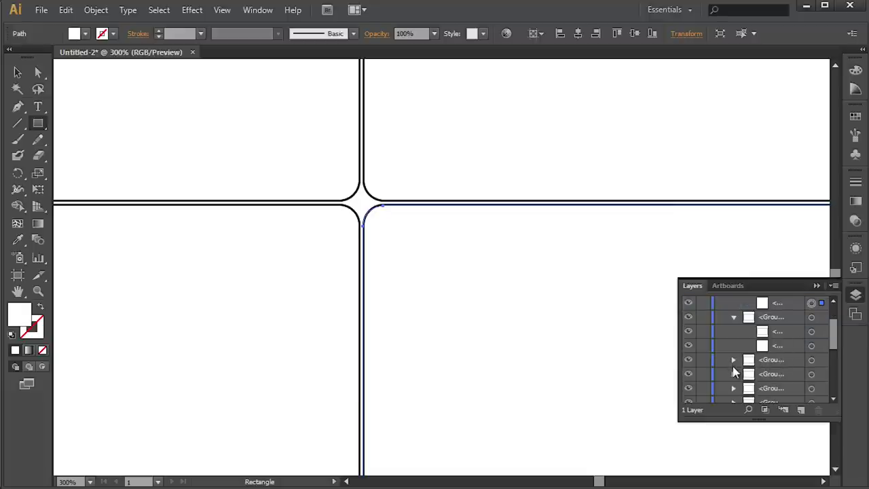
click(734, 361)
click(734, 361)
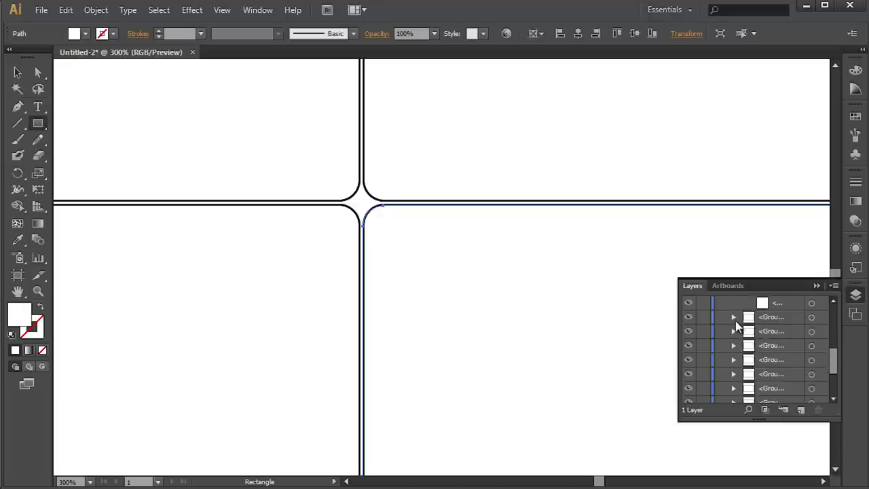
click(733, 319)
scroll(734, 360, down, 1)
scroll(736, 319, up, 1)
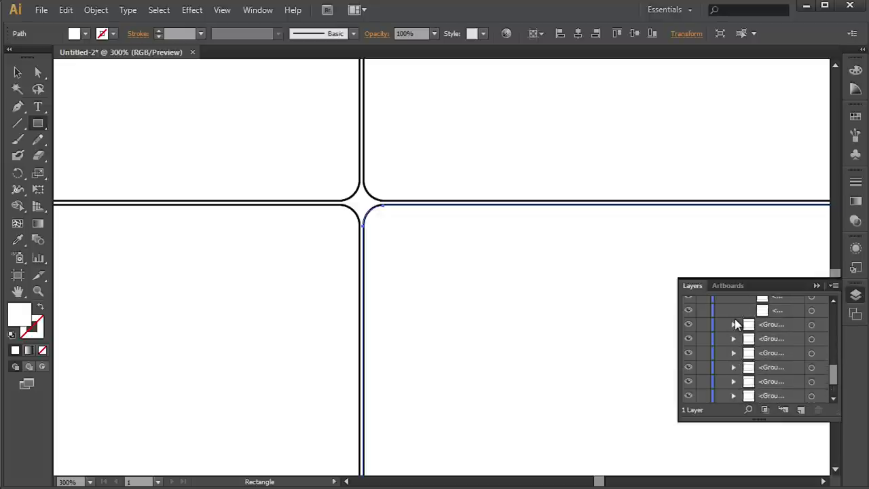
click(734, 325)
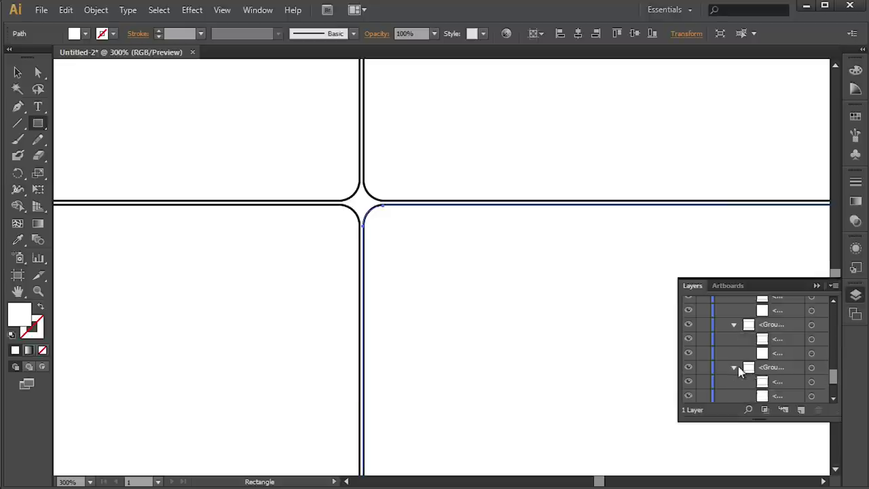
click(734, 368)
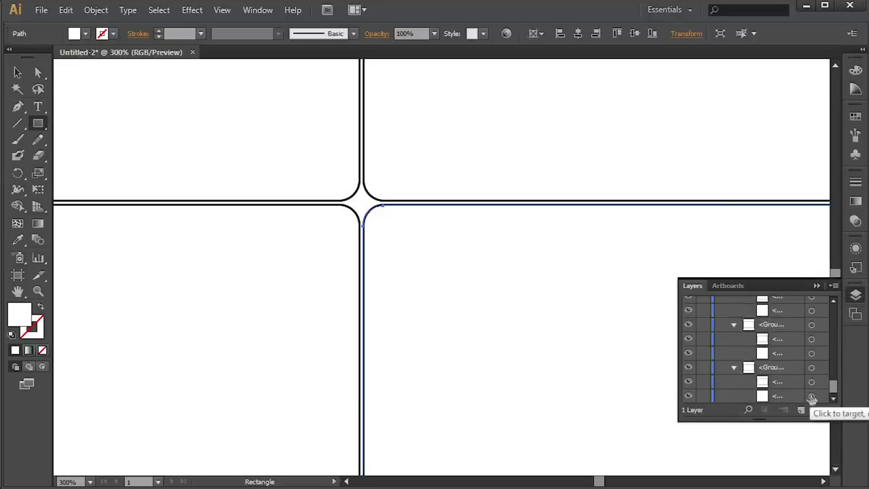
click(811, 396)
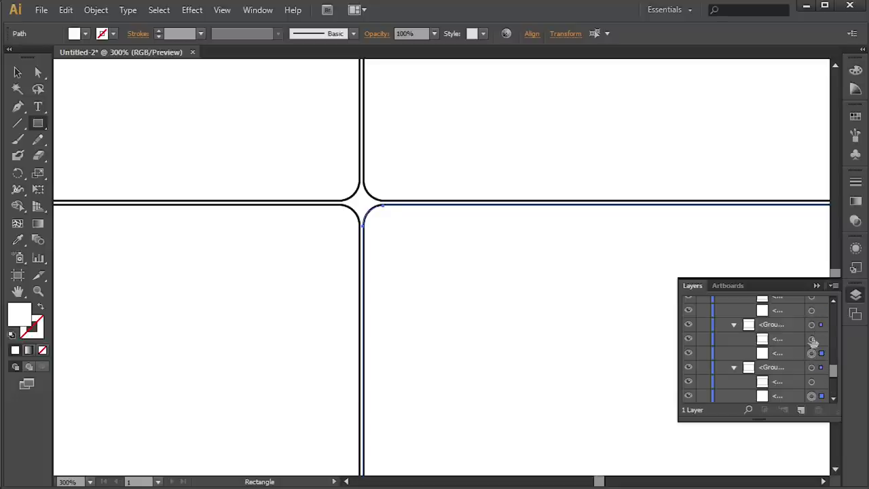
Adjust the selection to include several groups' filled paths, then zoom out to the whole grid
shift+click(812, 324)
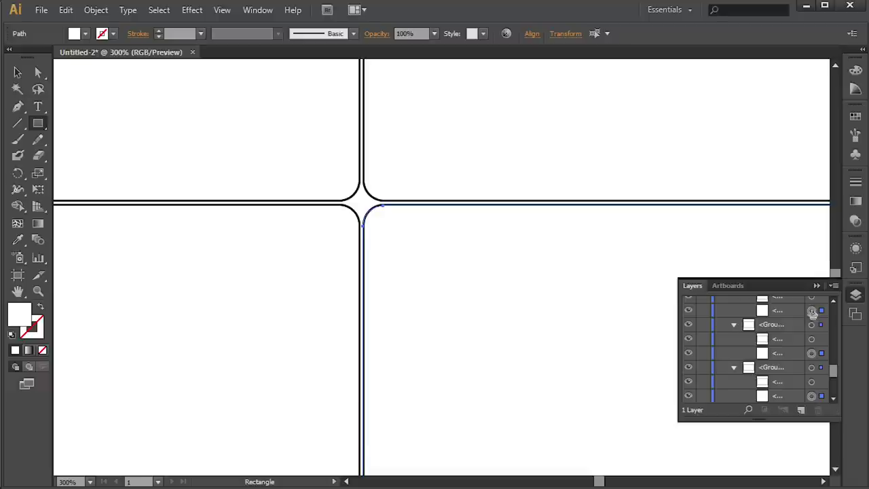
shift+click(812, 354)
shift+click(812, 311)
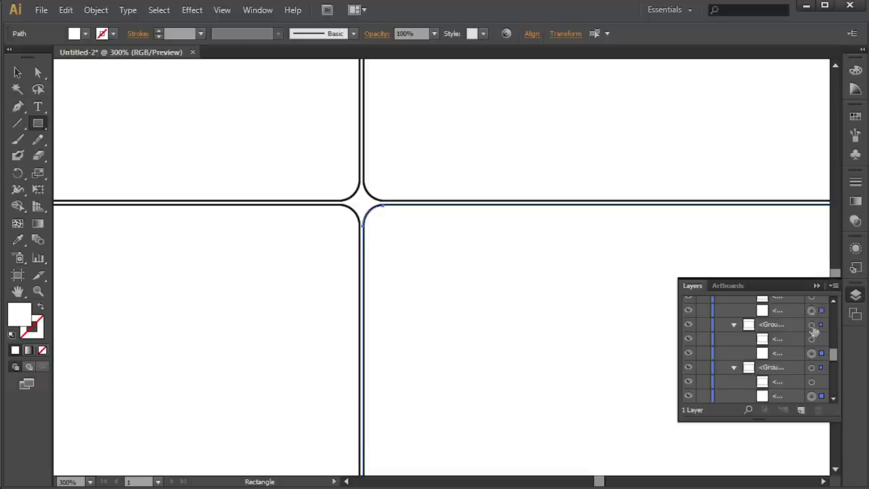
shift+click(813, 324)
shift+click(814, 311)
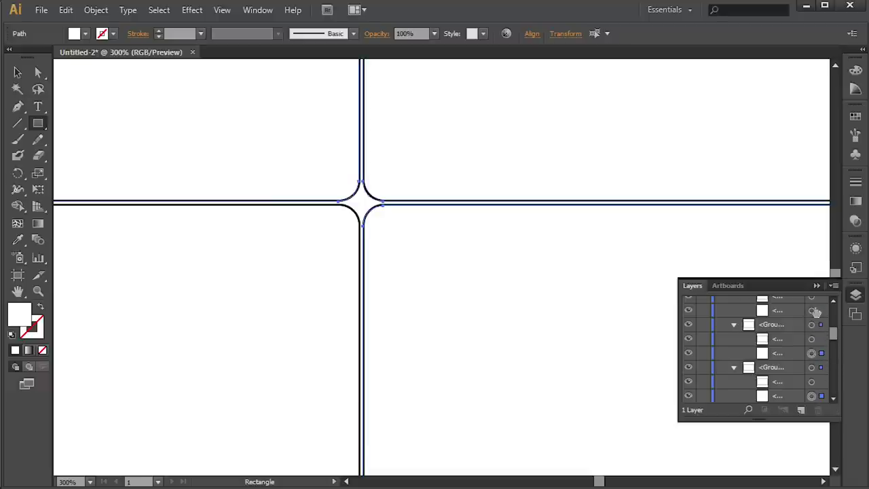
scroll(817, 347, up, 1)
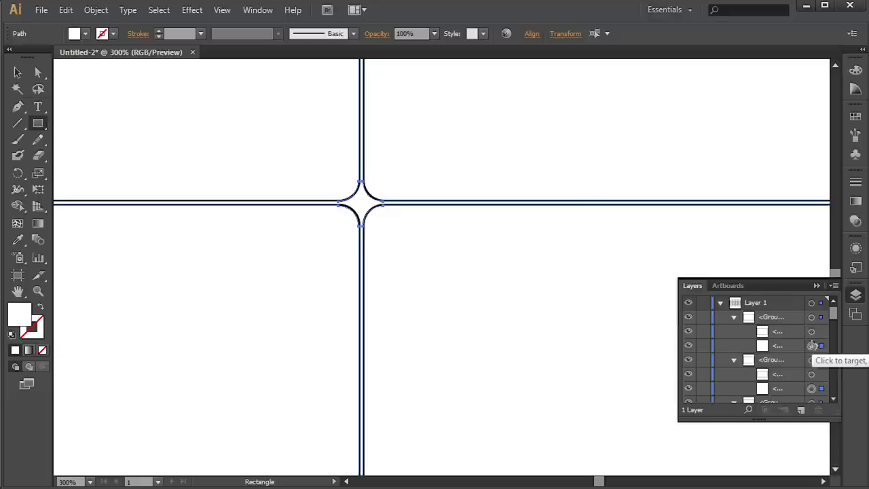
key(ctrl+g)
scroll(470, 231, down, 7)
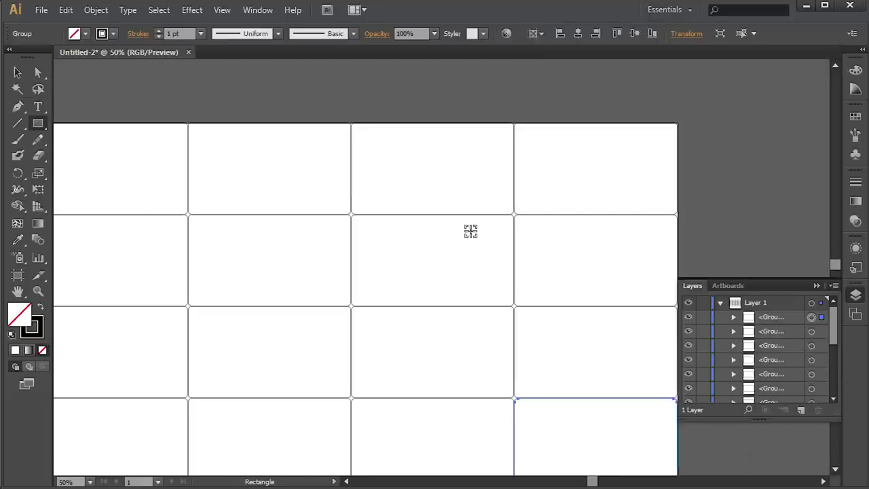
Select every grid cell with Ctrl+A, copy the artwork, and return to After Effects
drag(390, 218, 435, 208)
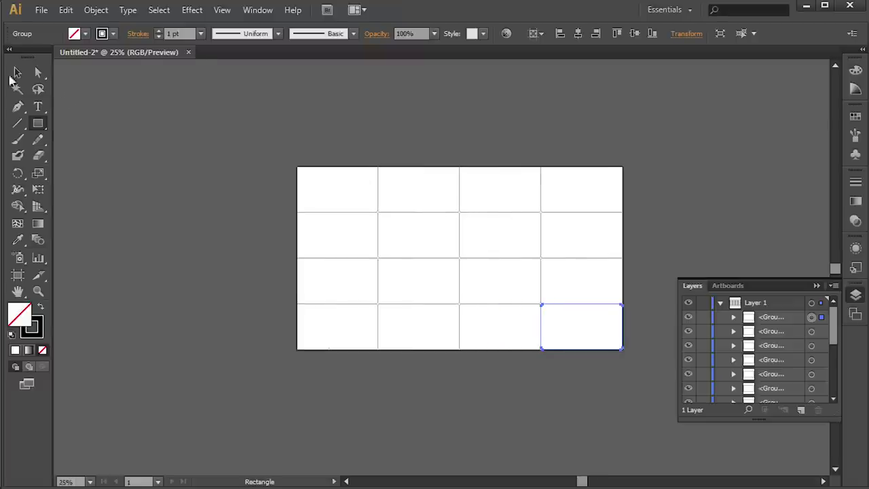
click(19, 74)
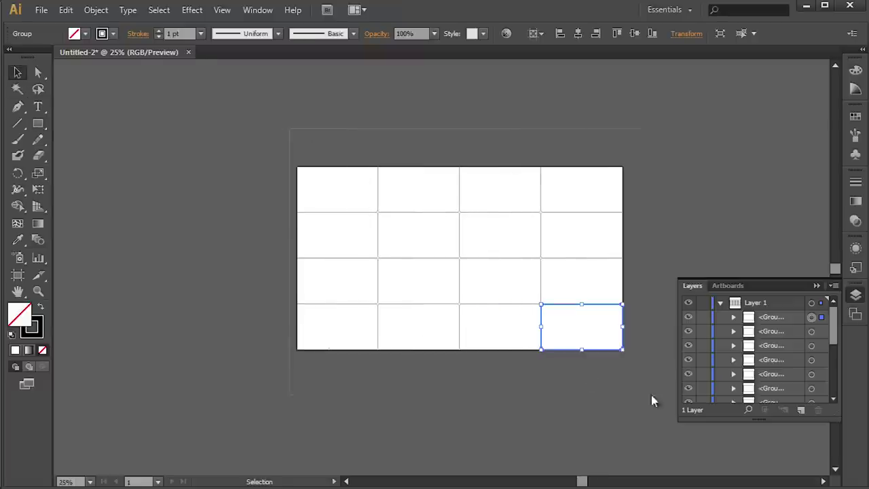
key(ctrl+a)
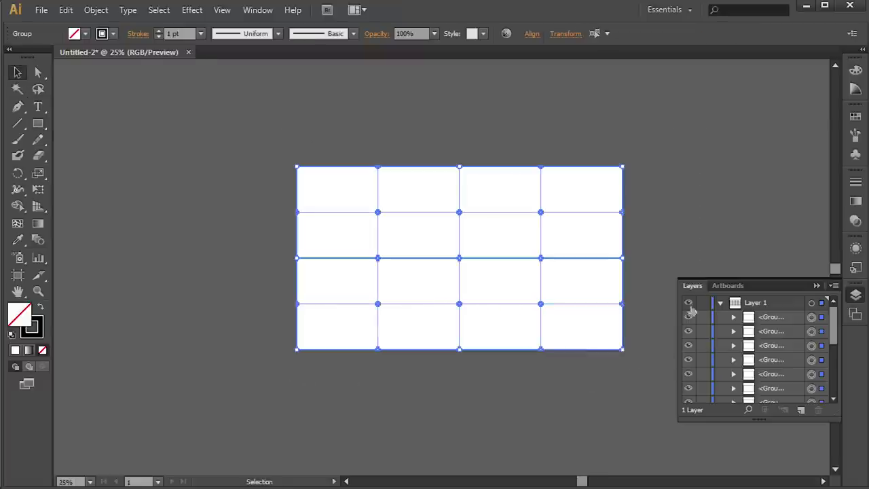
click(68, 11)
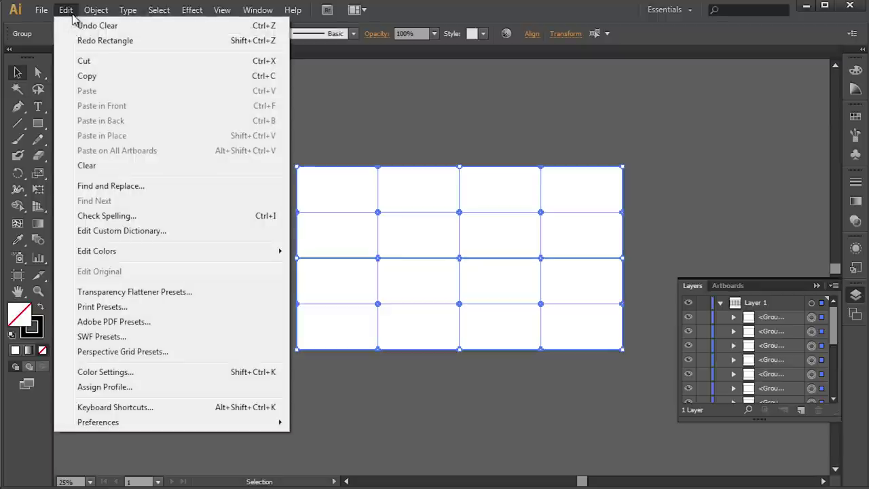
click(109, 75)
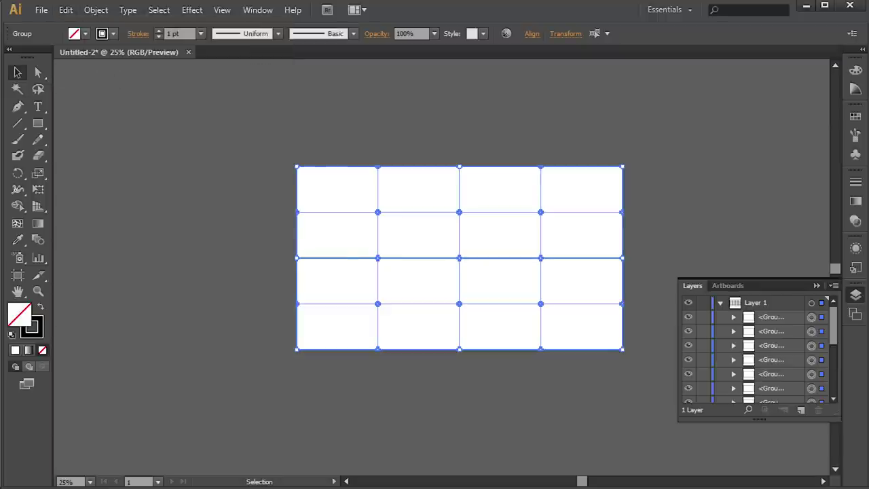
key(alt+Tab)
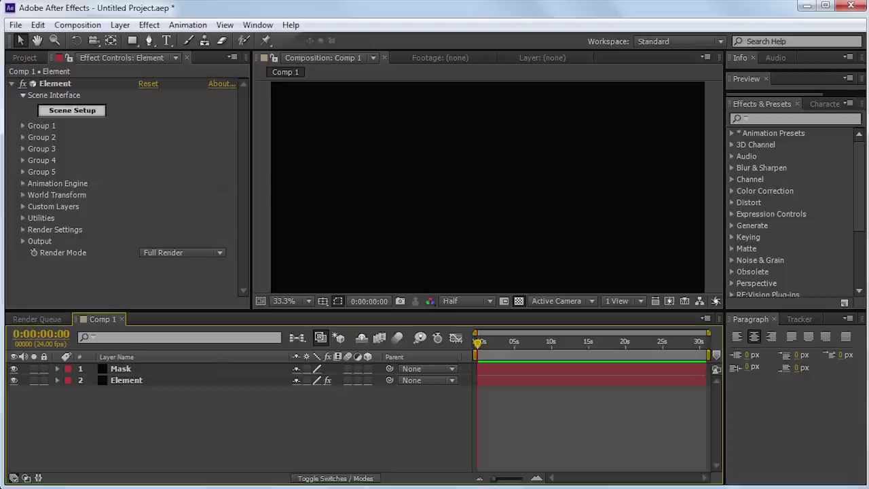
Paste the copied grid as masks onto the Mask layer
click(132, 371)
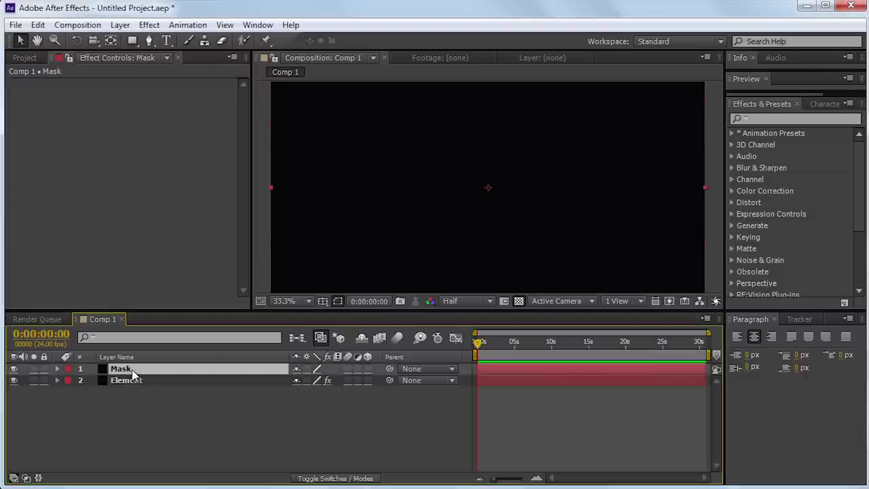
click(38, 25)
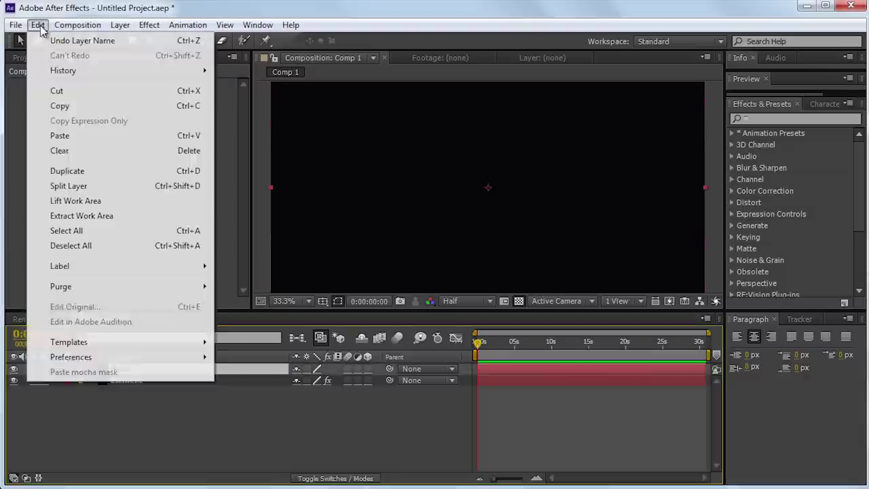
click(97, 134)
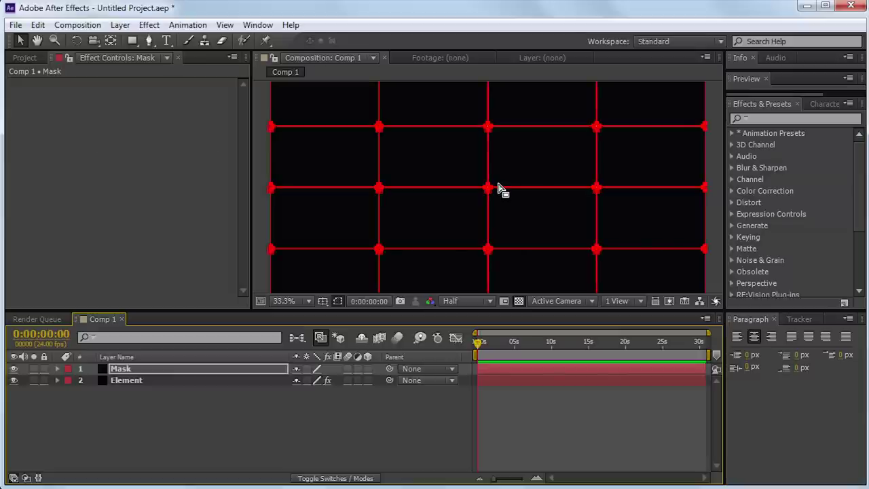
scroll(499, 188, down, 1)
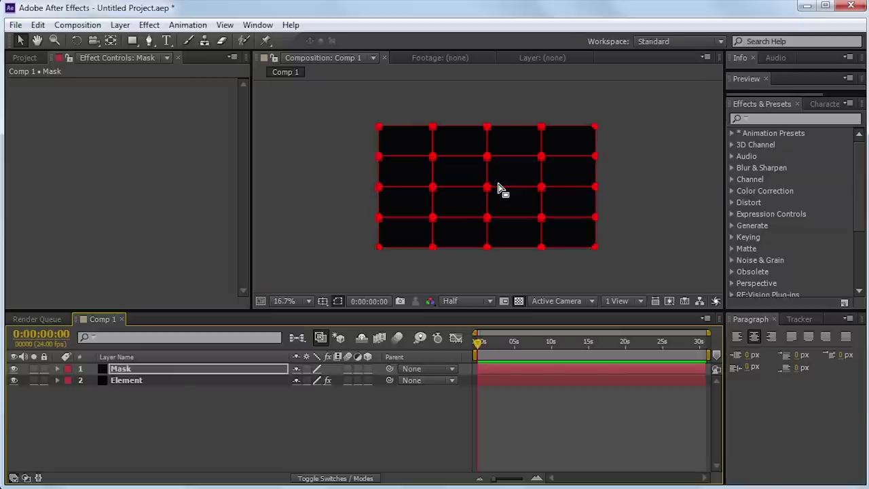
Under Element's Custom Layers > Custom Text and Masks, set Path Layer 1 to the Mask layer
click(163, 382)
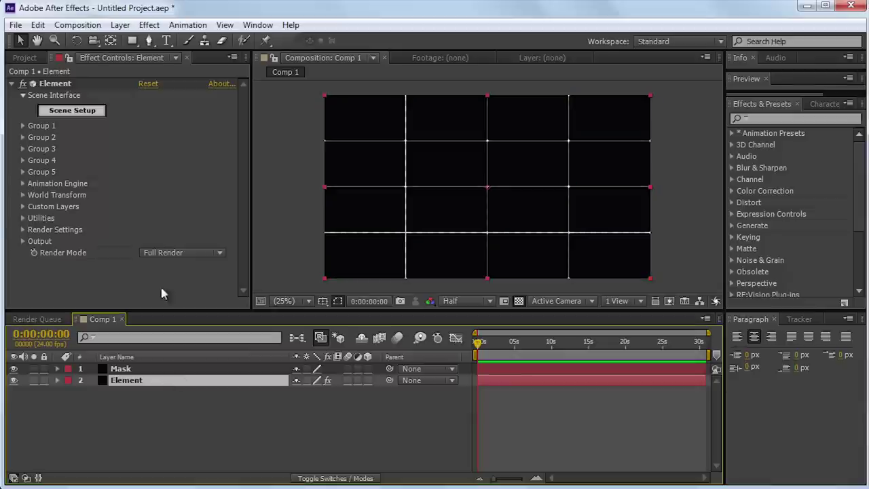
click(22, 208)
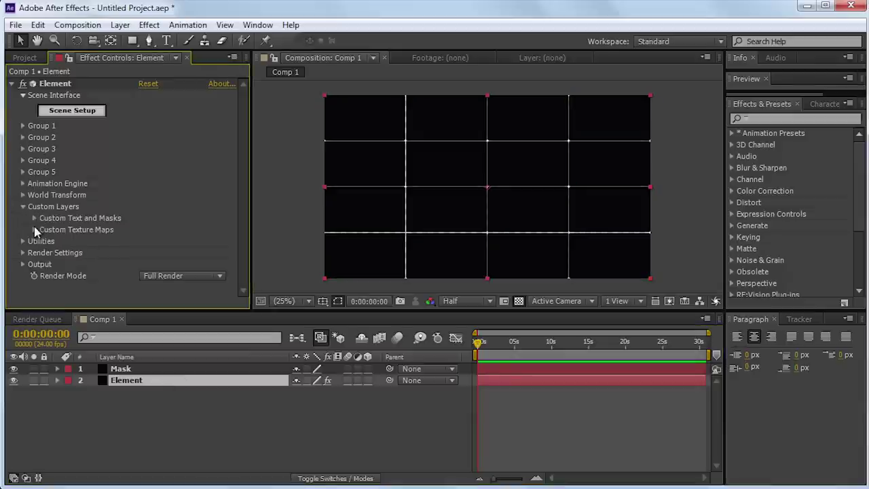
click(34, 218)
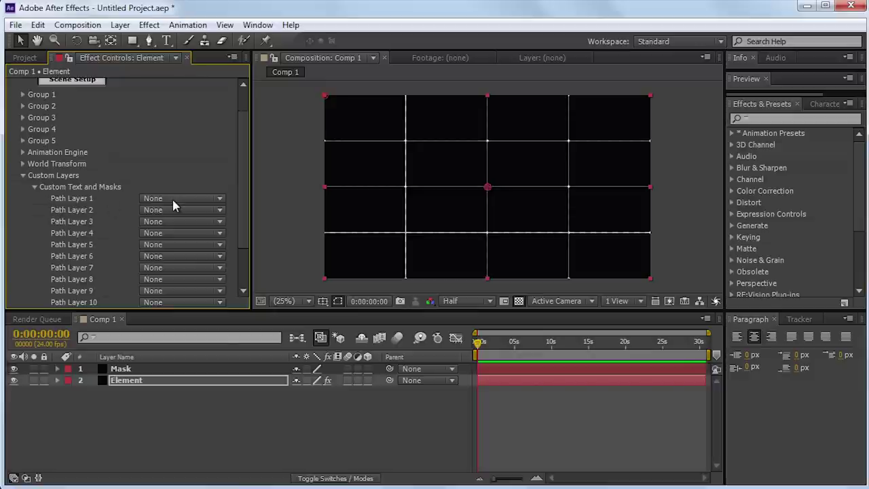
click(174, 200)
click(187, 239)
scroll(235, 201, down, 3)
scroll(246, 171, up, 2)
scroll(248, 171, up, 3)
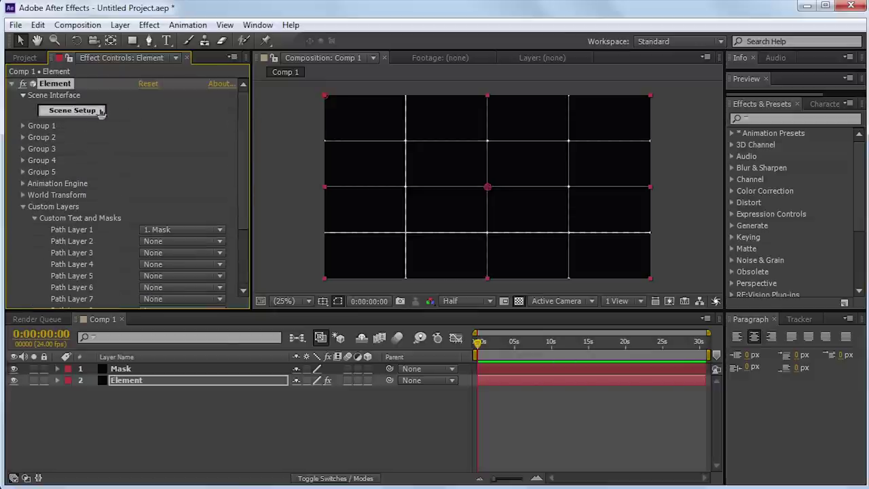
click(74, 112)
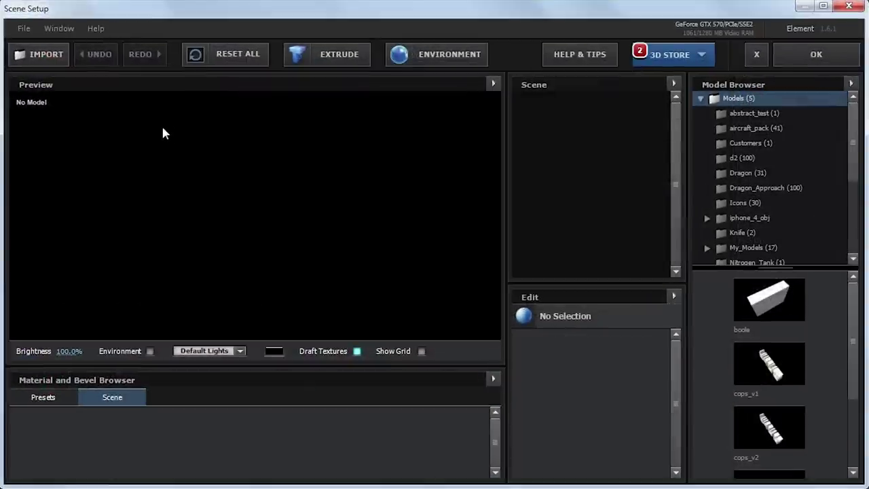
Extrude Custom Path 1 into 3D panels in Scene Setup, inspect the model, and confirm
click(333, 55)
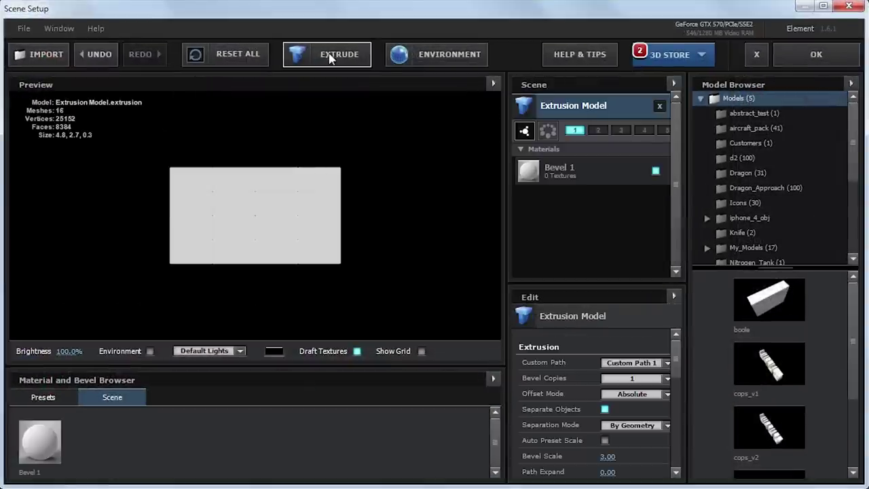
scroll(292, 218, up, 3)
mouse_move(293, 217)
mouse_down()
mouse_move(317, 200)
mouse_move(269, 226)
mouse_move(278, 232)
mouse_move(288, 216)
mouse_move(267, 230)
mouse_move(263, 215)
mouse_move(248, 223)
mouse_move(630, 201)
mouse_up()
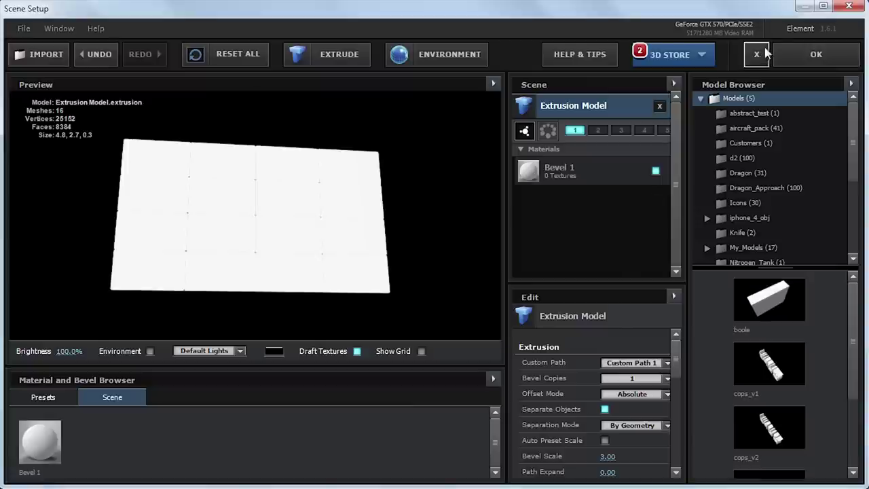
click(809, 59)
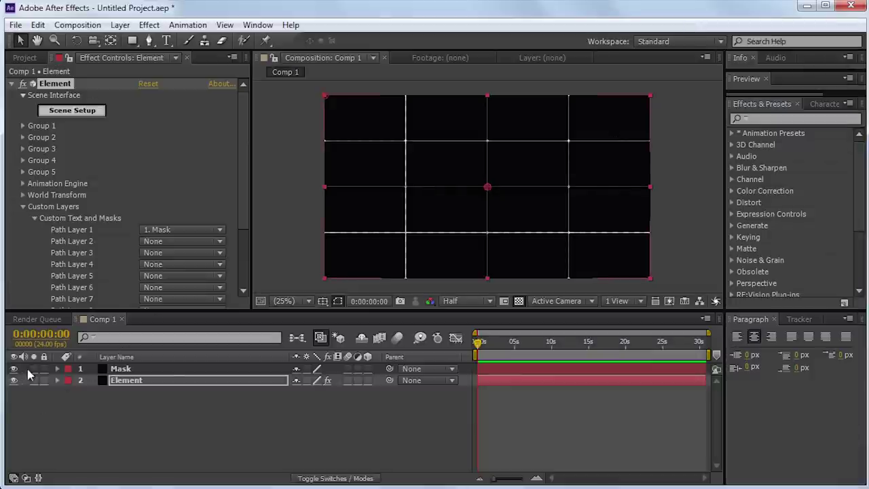
Hide the Mask layer and the transparency grid, then add a 35mm Camera 1
click(13, 369)
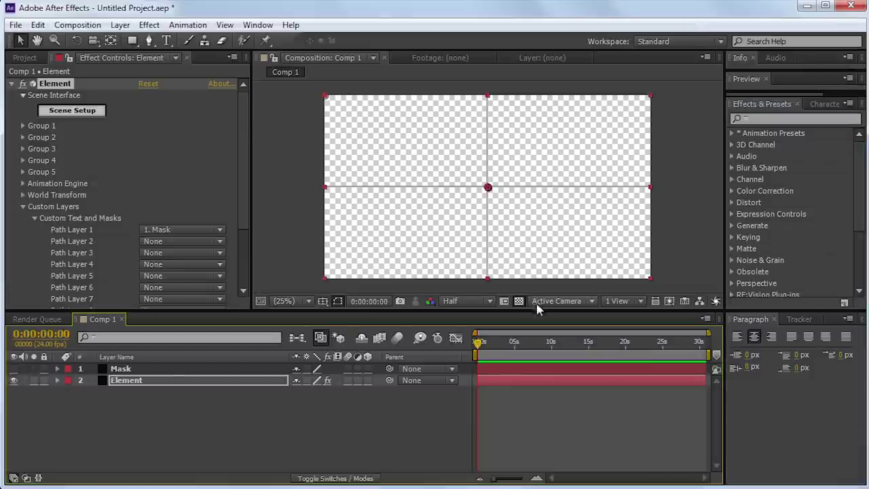
click(519, 301)
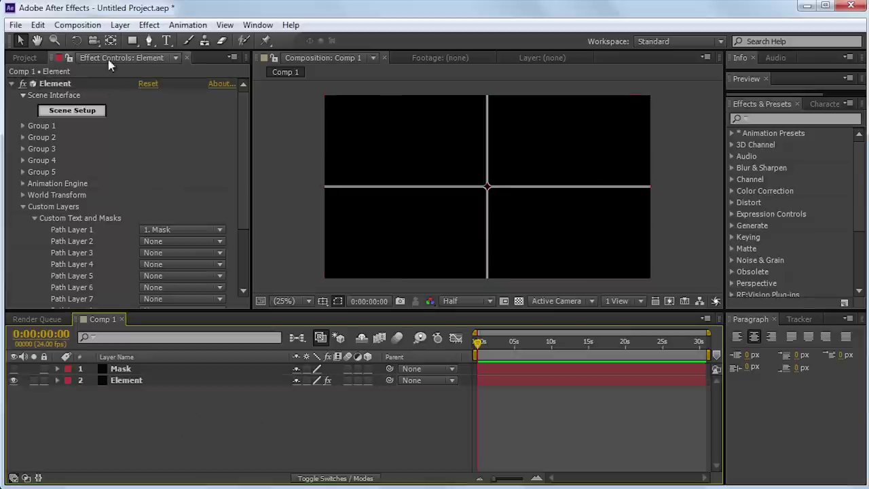
click(120, 24)
mouse_move(204, 40)
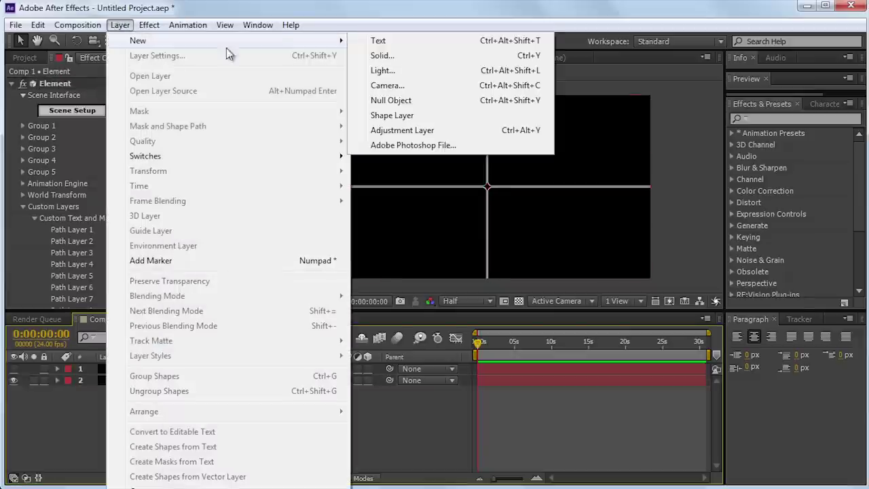
click(436, 87)
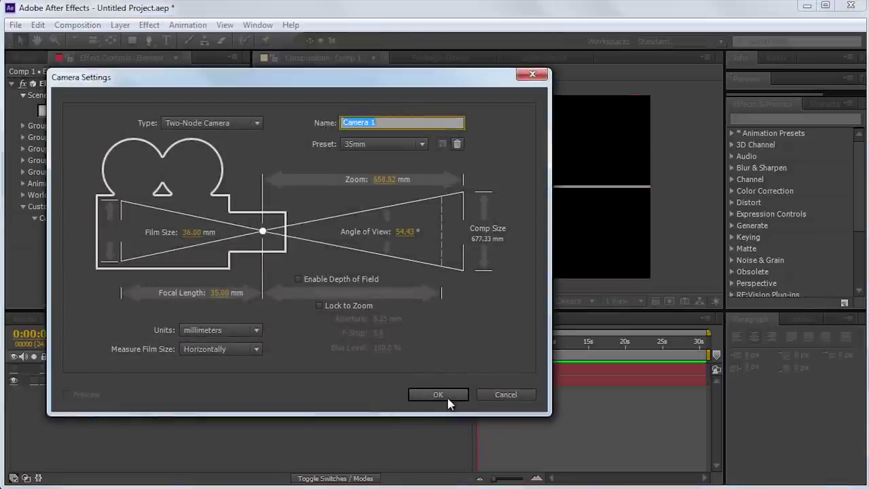
click(438, 395)
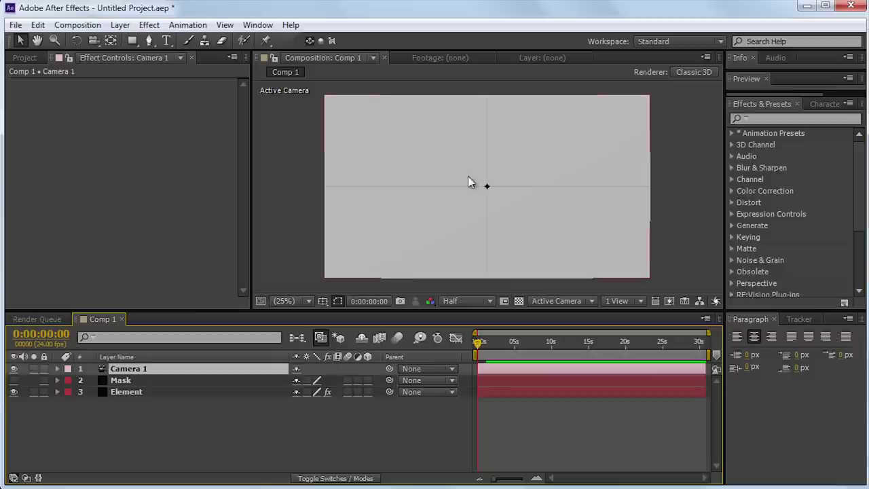
Orbit Camera 1 so the panel wall is seen in perspective
key(c)
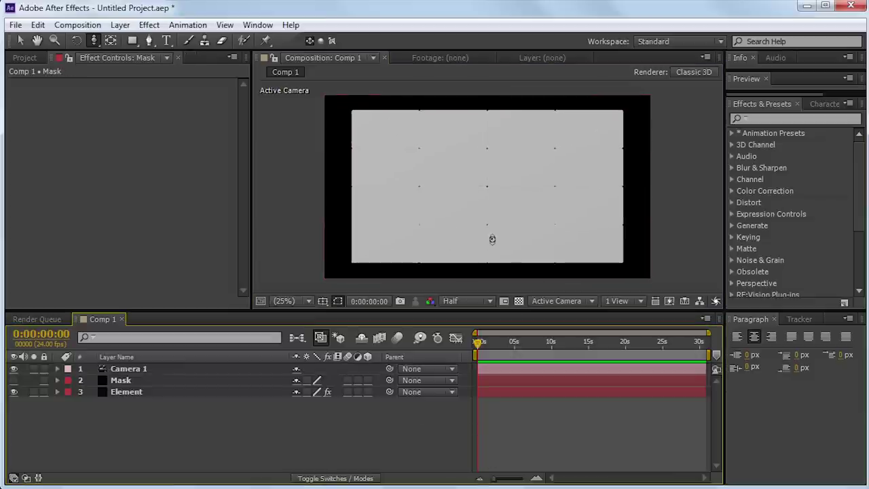
drag(473, 208, 532, 213)
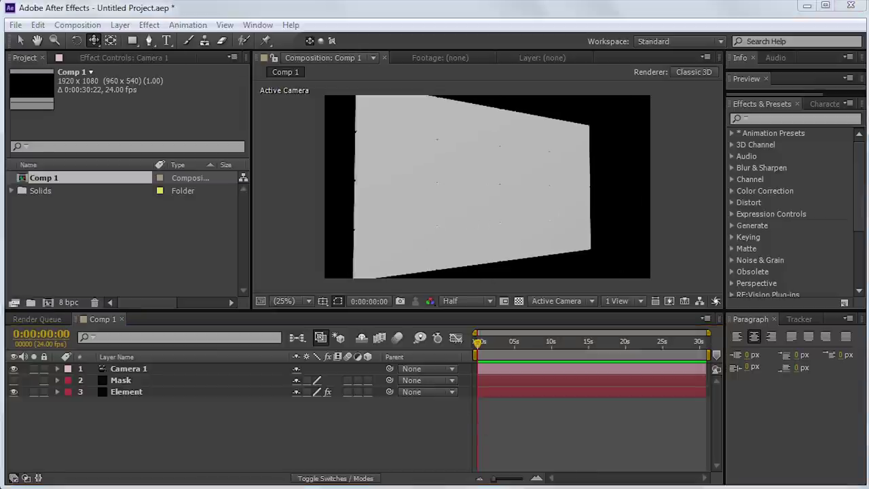
key(alt+Tab)
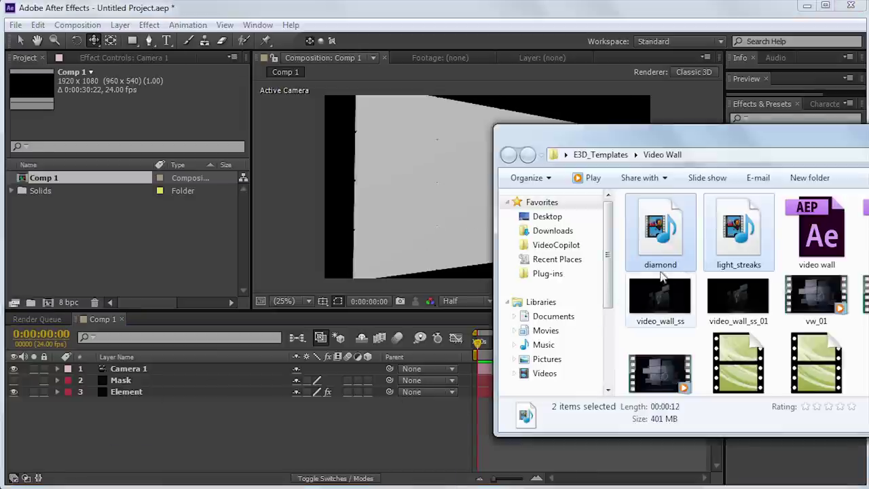
Import diamond.mov and light_streaks.mov from the footage folder into the Project panel
click(670, 245)
ctrl+click(739, 235)
drag(657, 247, 129, 231)
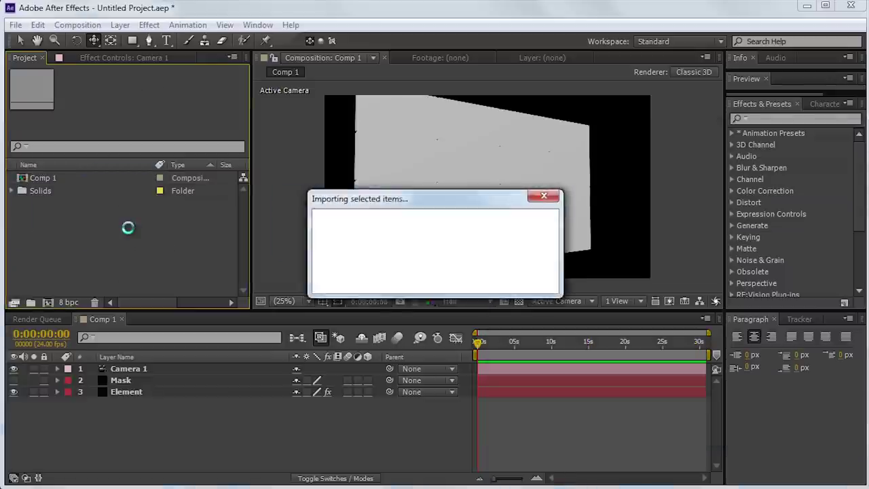
click(76, 246)
Preview and scrub through the diamond.mov and light_streaks.mov clips
double_click(73, 196)
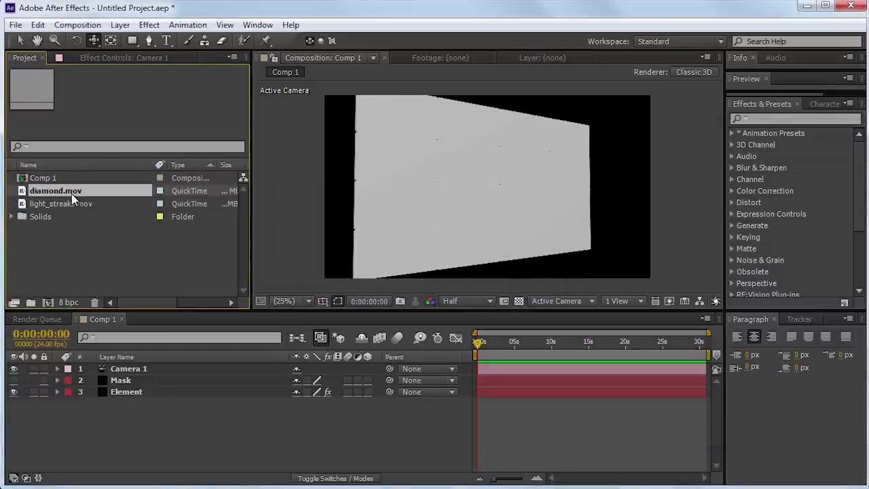
drag(269, 271, 669, 254)
double_click(54, 205)
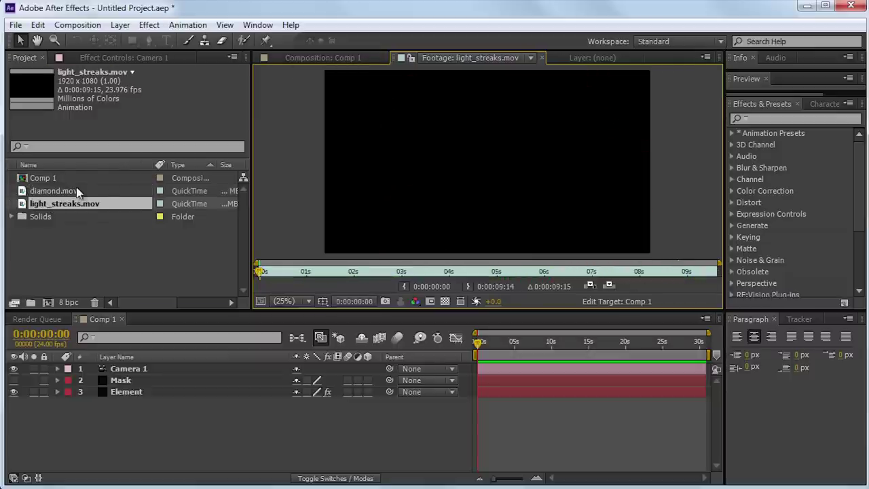
double_click(76, 191)
drag(291, 270, 624, 269)
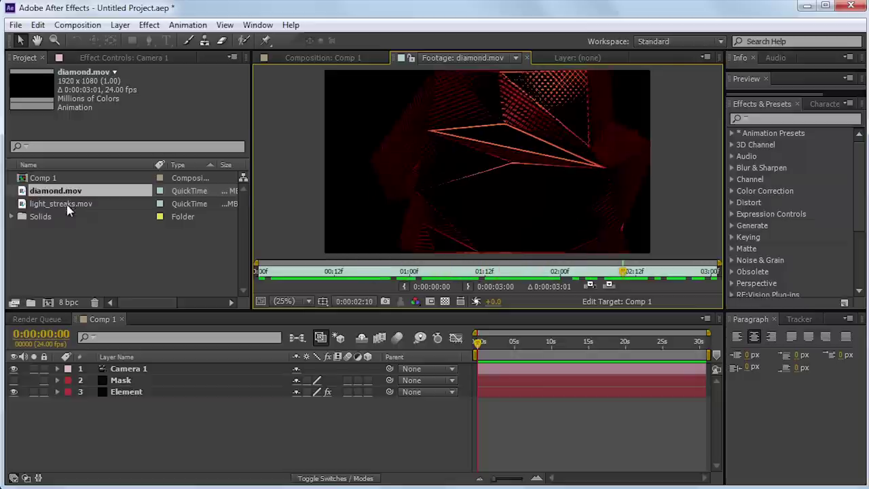
click(70, 205)
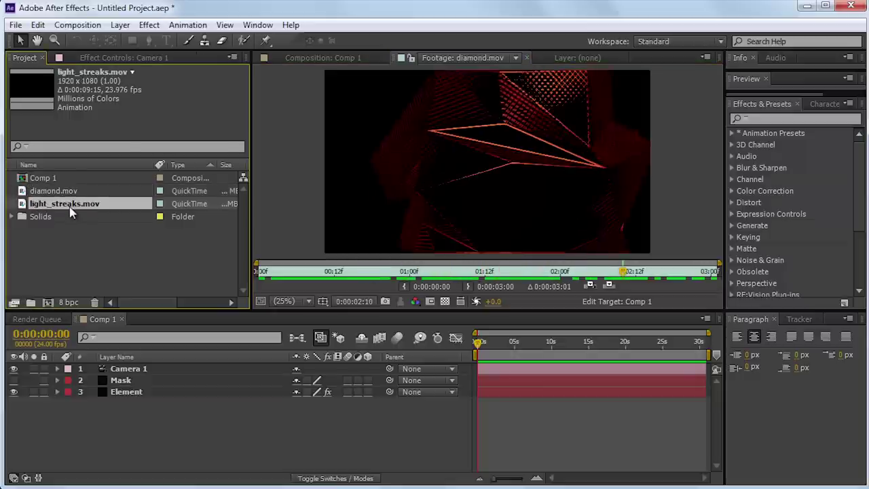
double_click(92, 205)
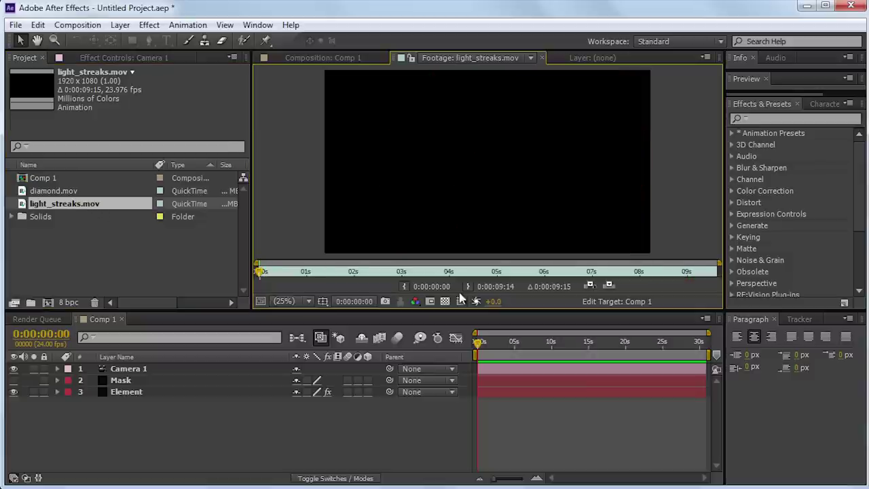
mouse_move(259, 274)
mouse_down()
mouse_move(667, 265)
mouse_move(309, 271)
mouse_up()
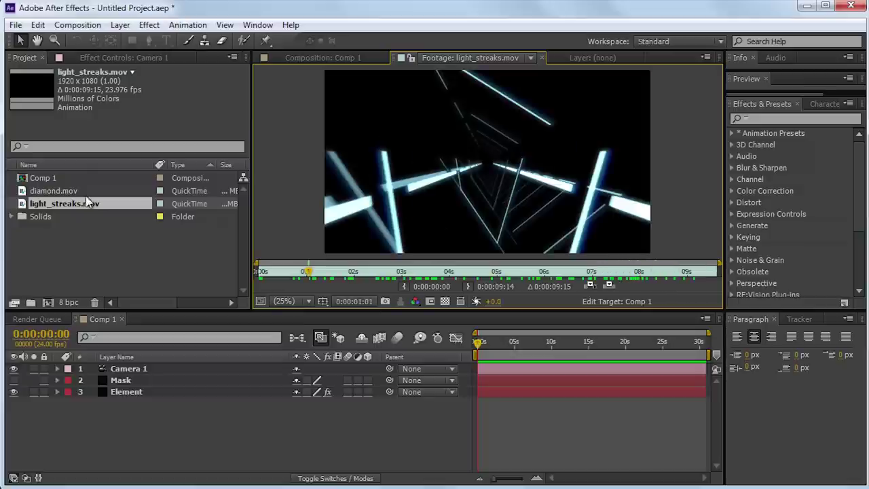
Add diamond.mov and light_streaks.mov to Comp 1 as new layers
ctrl+click(59, 193)
drag(64, 204, 145, 396)
mouse_move(482, 347)
mouse_down()
mouse_move(500, 346)
mouse_move(474, 348)
mouse_up()
click(131, 436)
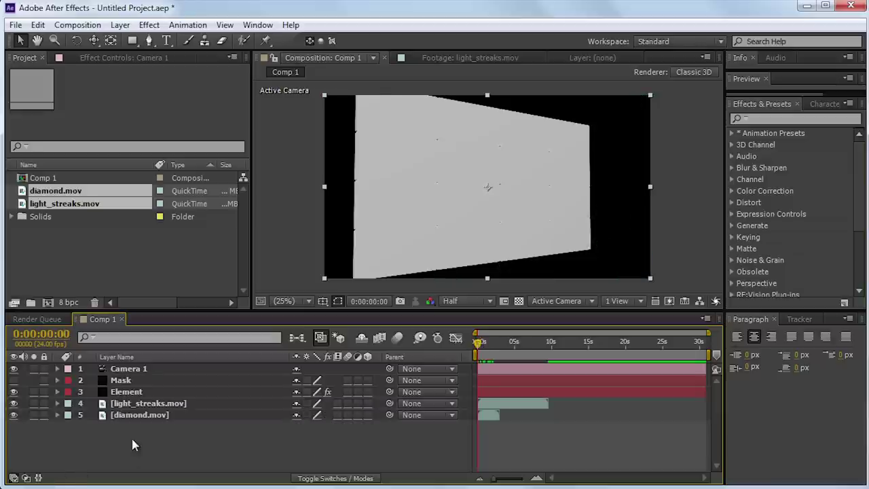
Set Element's Custom Texture Map Layer 1 to diamond.mov and Layer 2 to light_streaks.mov
click(161, 392)
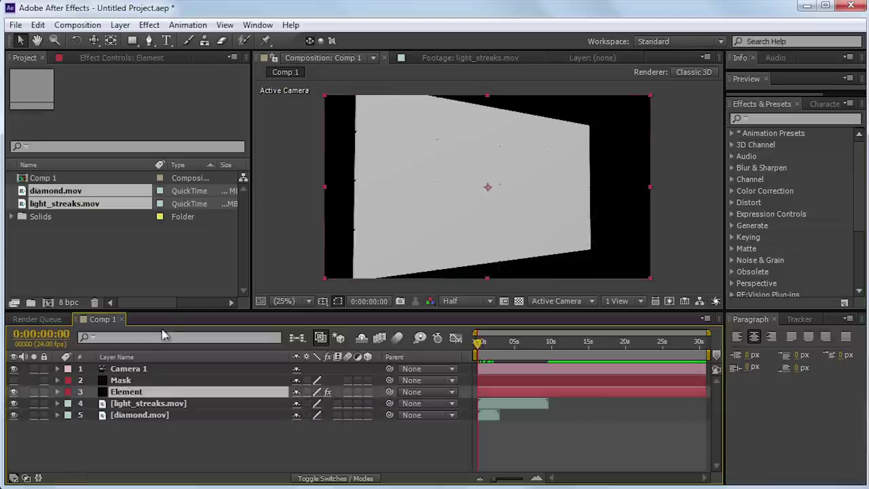
click(136, 60)
scroll(39, 211, down, 1)
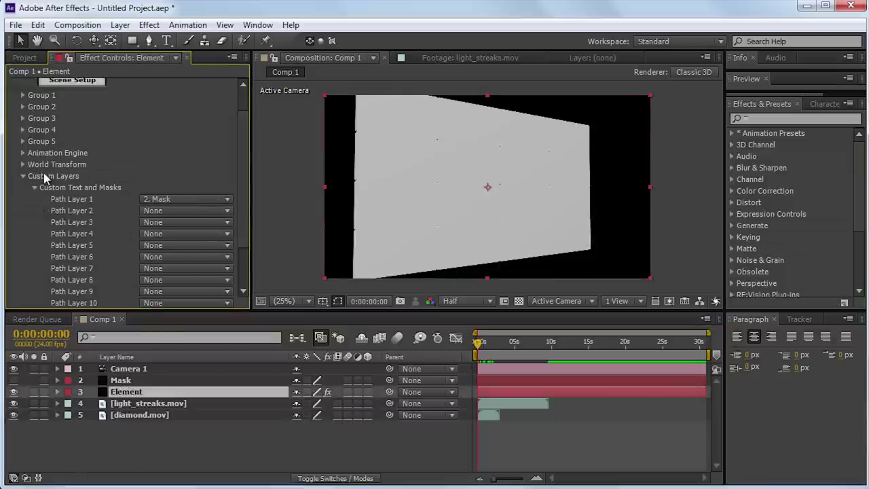
scroll(78, 218, down, 2)
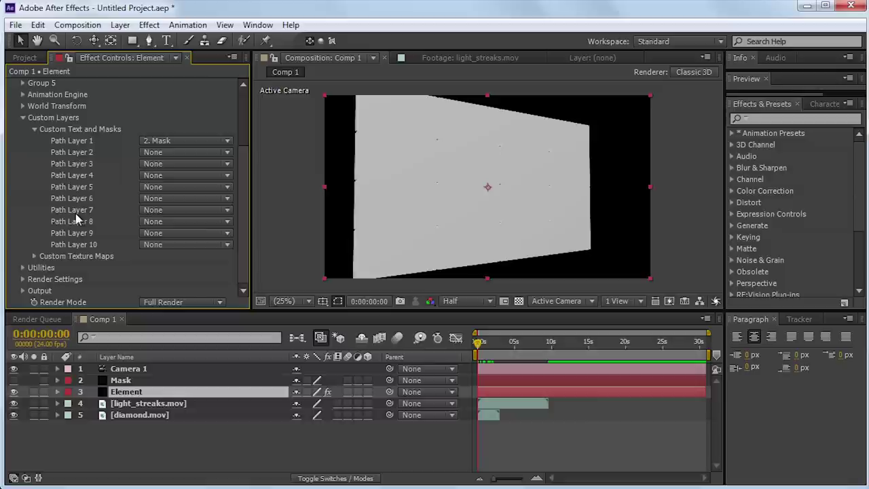
click(34, 257)
scroll(168, 228, down, 2)
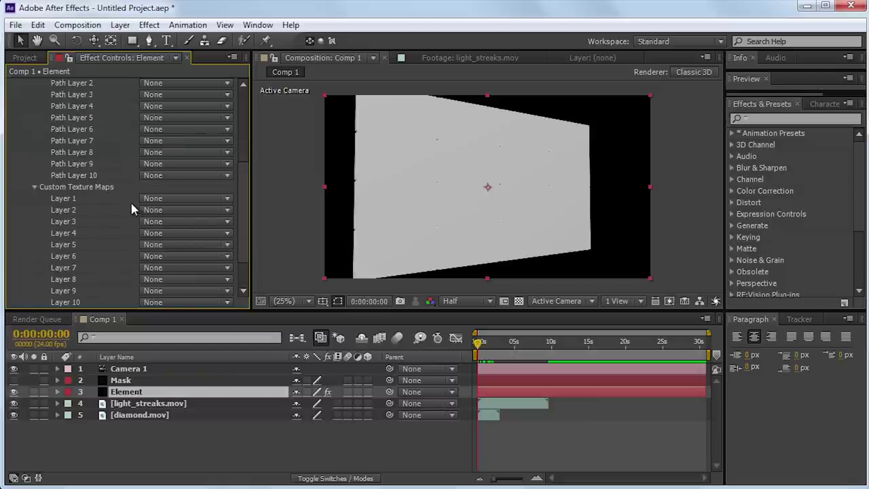
click(161, 198)
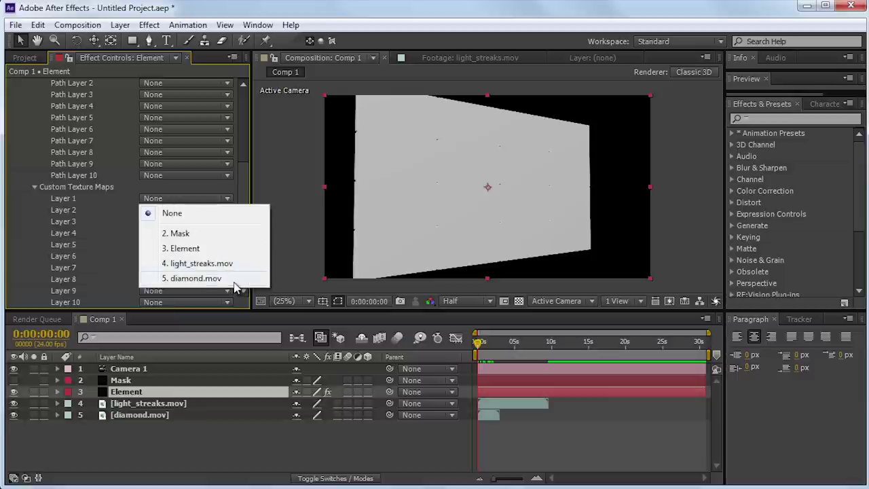
click(204, 279)
click(152, 210)
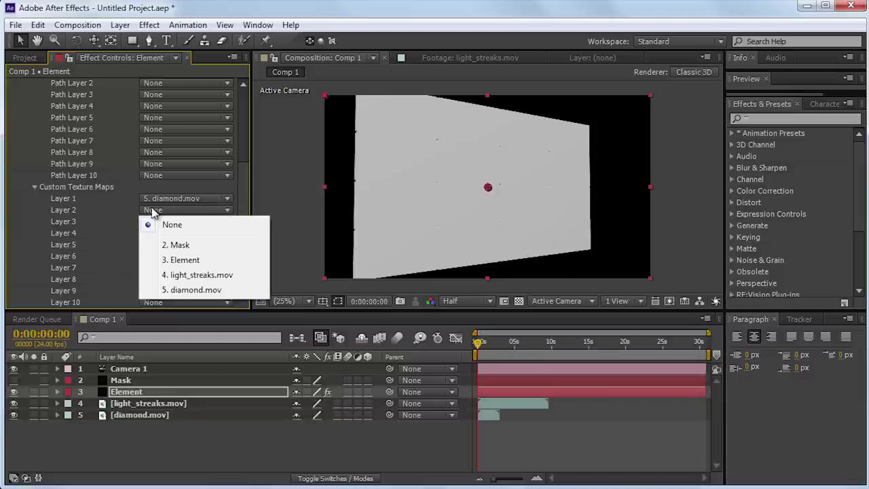
click(236, 277)
scroll(170, 177, up, 5)
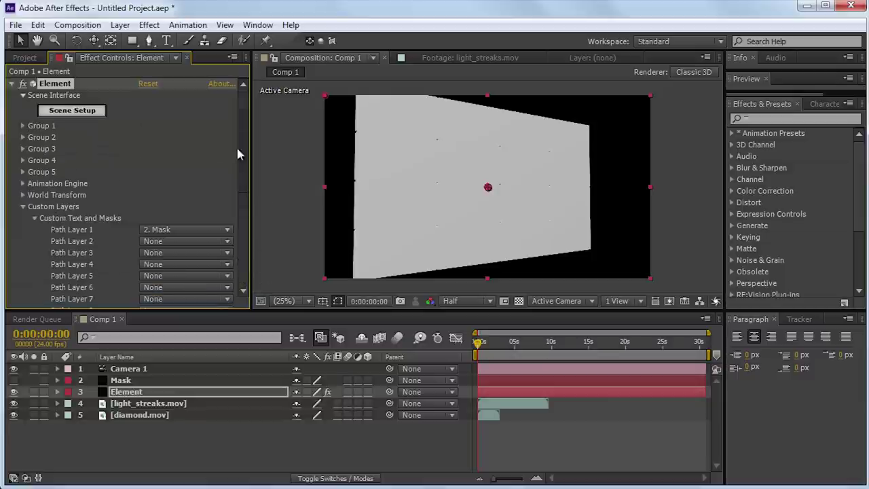
click(63, 111)
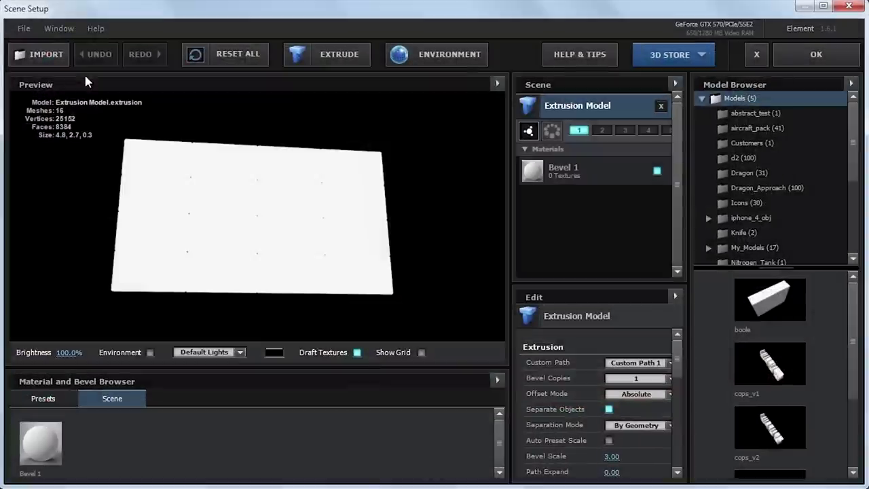
Set Bevel 1's Diffuse texture to Custom Layer 1 (diamond.mov) and apply the scene
click(596, 176)
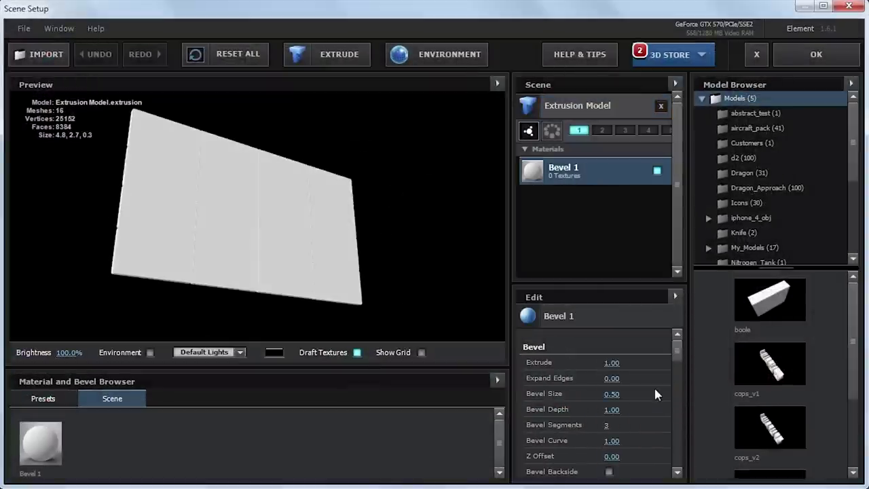
scroll(675, 349, down, 5)
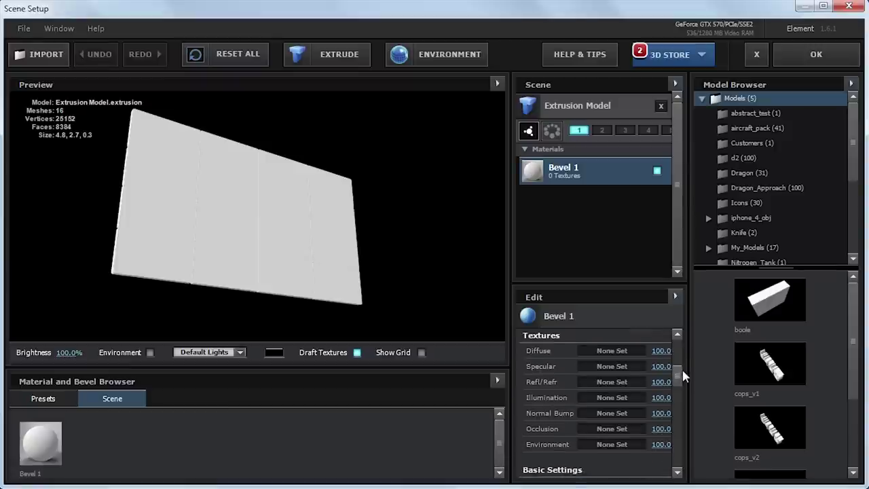
click(611, 350)
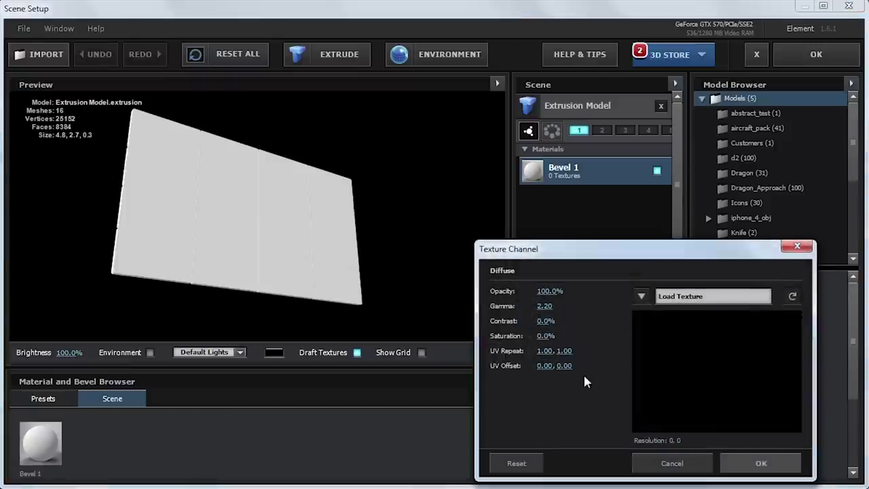
click(641, 296)
click(656, 321)
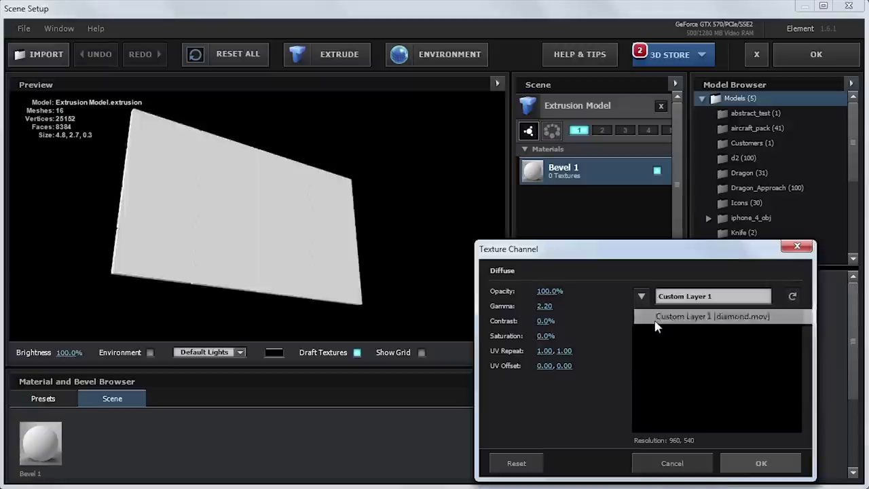
click(746, 466)
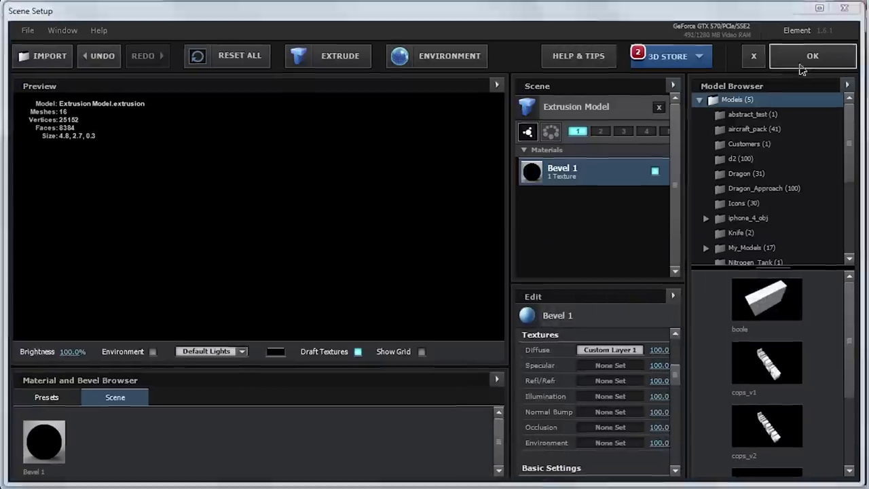
click(815, 54)
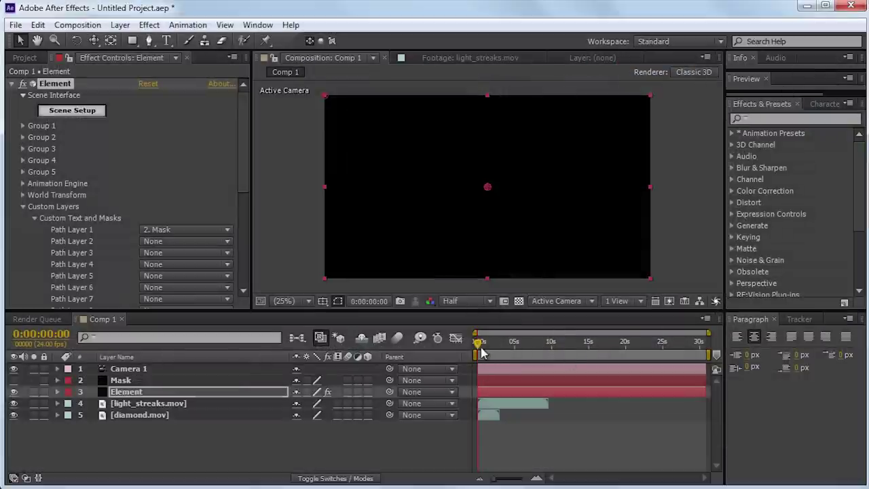
Hide the diamond and light_streaks layers, preview, and orbit the camera around the textured wall
drag(14, 404, 14, 415)
key(space)
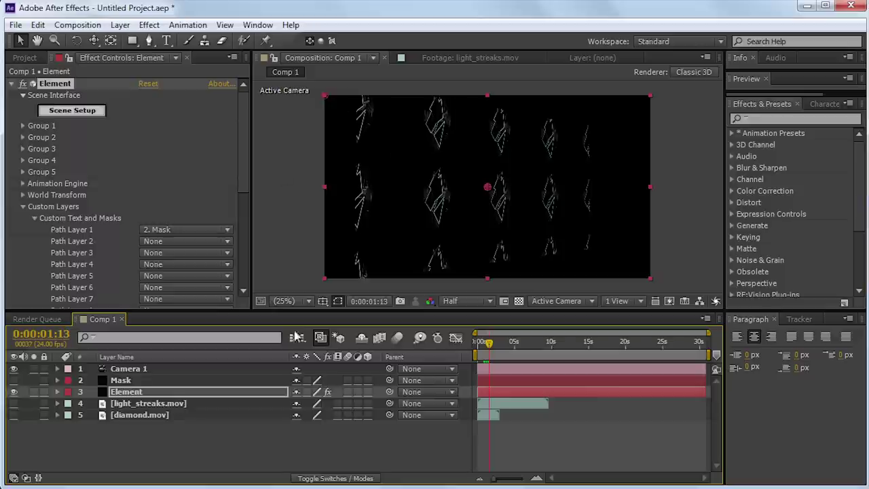
key(c)
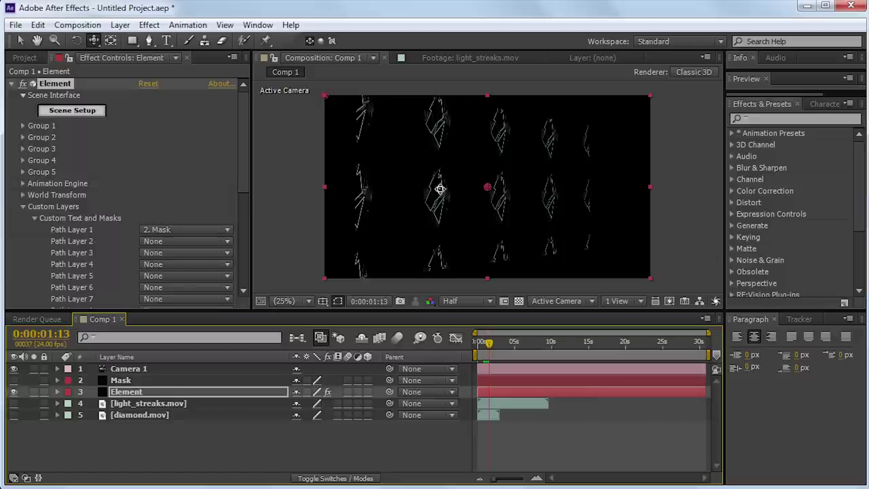
drag(440, 188, 460, 177)
drag(451, 182, 445, 182)
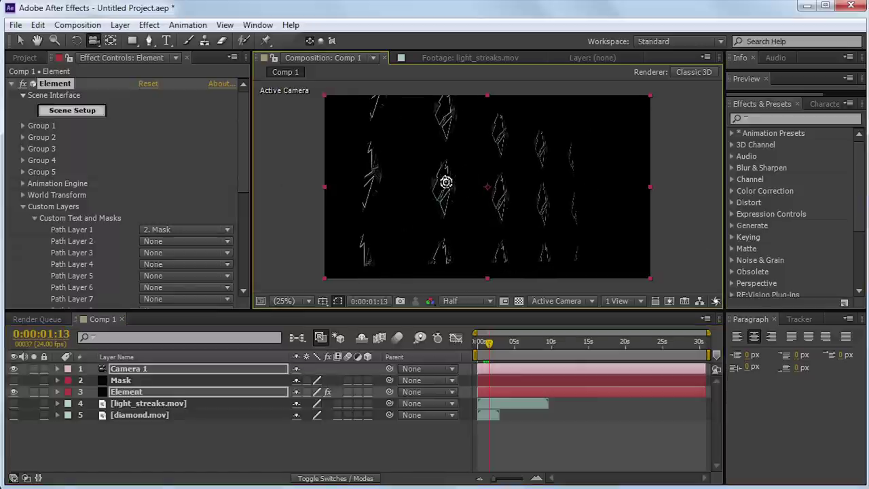
click(96, 113)
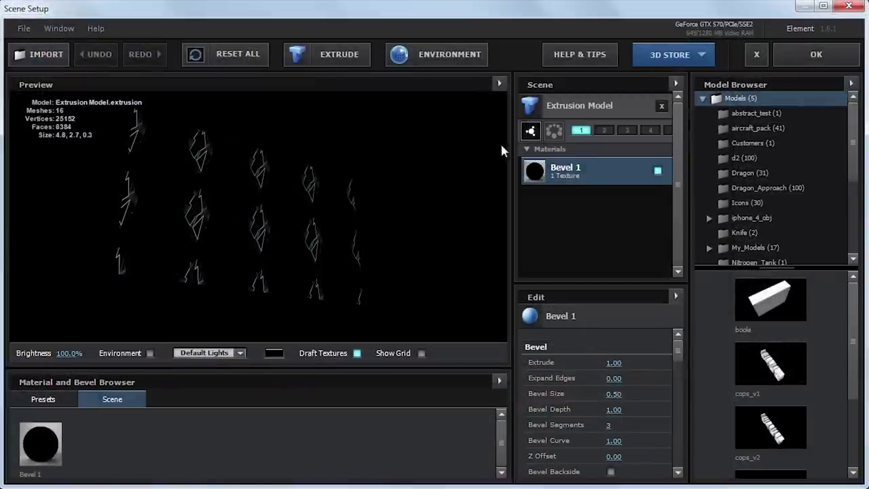
Turn on Use Layer as UV for the Bevel 1 material
drag(682, 357, 683, 374)
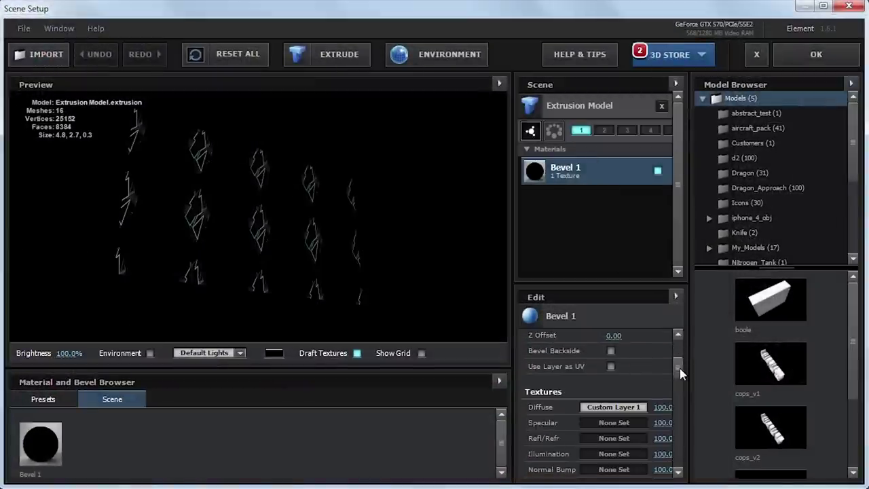
click(611, 366)
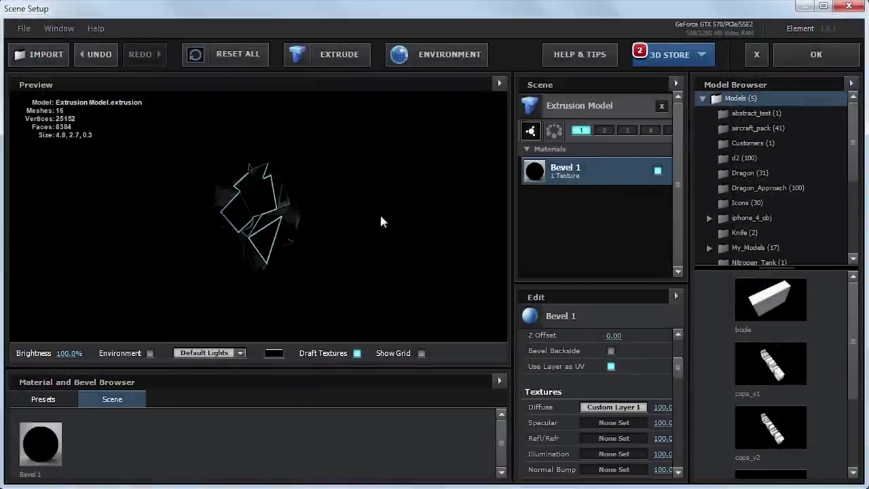
scroll(581, 389, down, 3)
scroll(581, 389, down, 2)
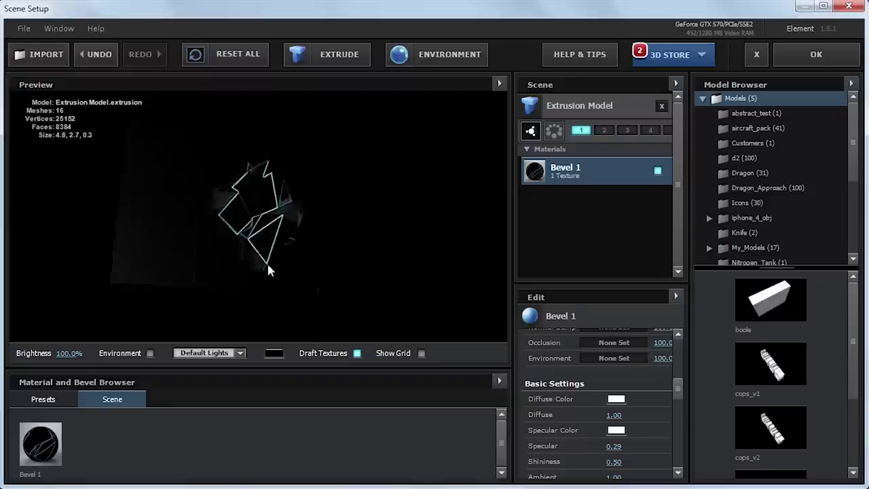
Set the preview background to dark grey 424242 and apply the scene
click(273, 353)
click(273, 352)
click(151, 409)
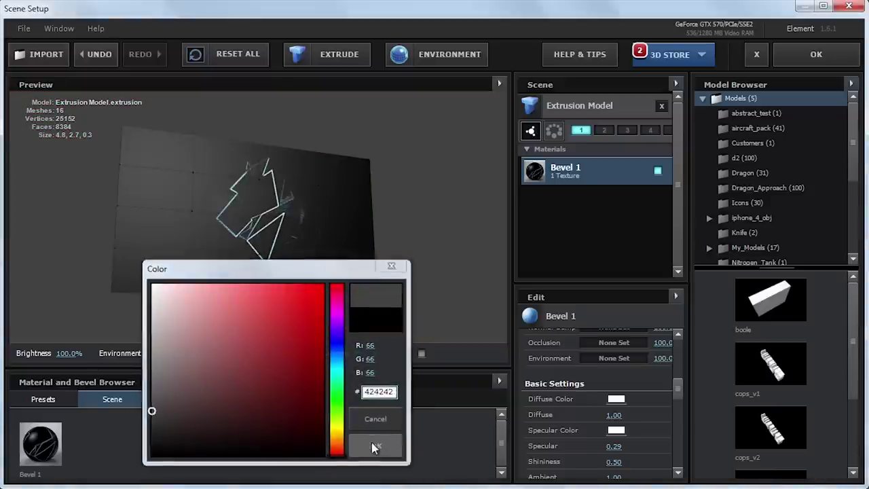
click(377, 446)
click(799, 60)
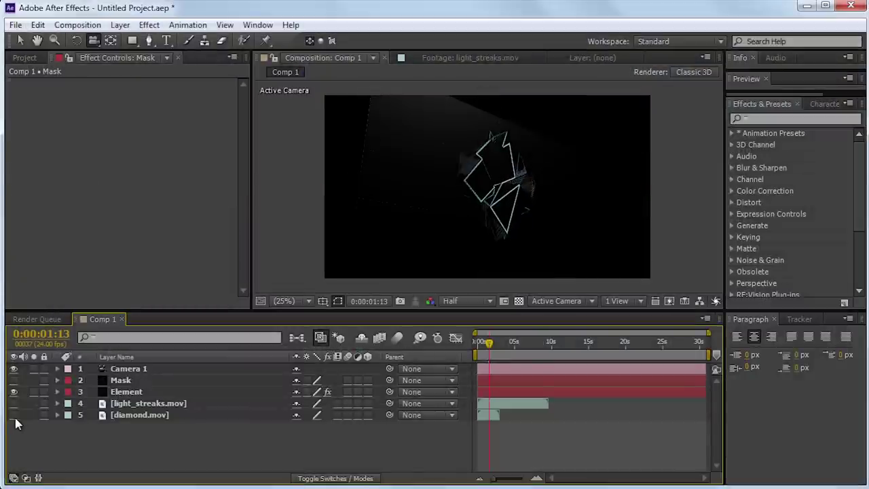
Hide Element and show diamond.mov to compare the raw footage against the Mask grid
click(122, 380)
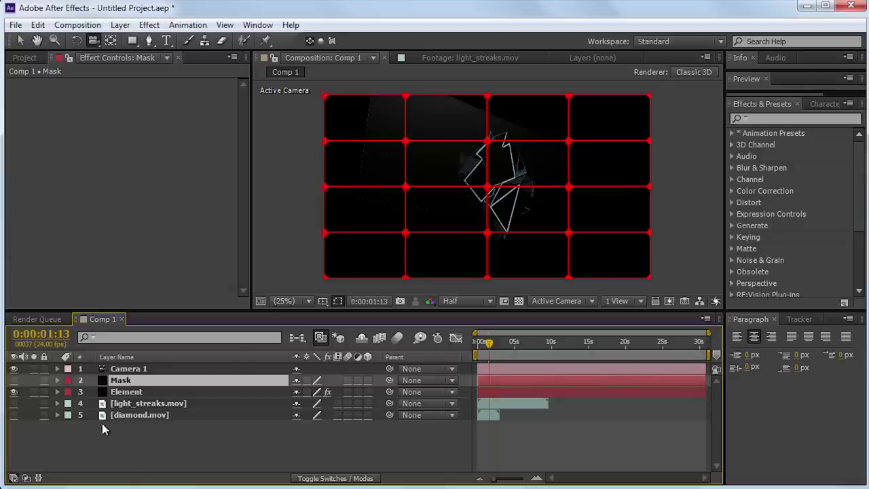
click(14, 392)
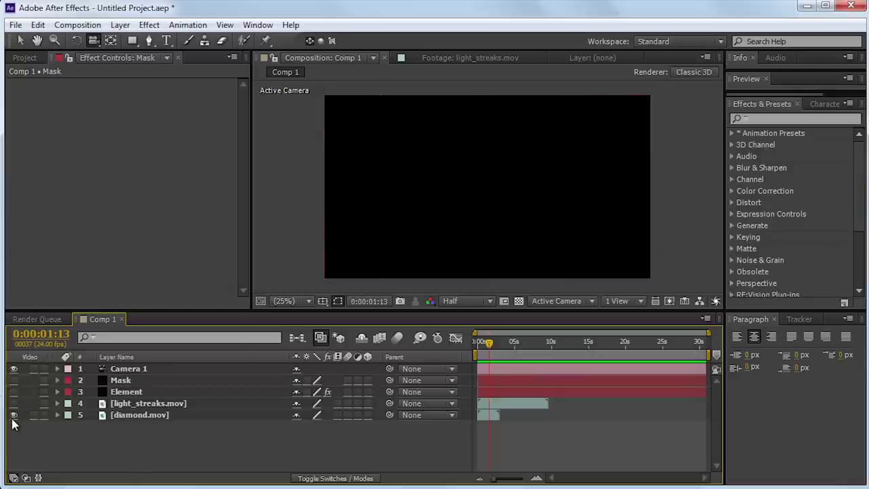
click(14, 415)
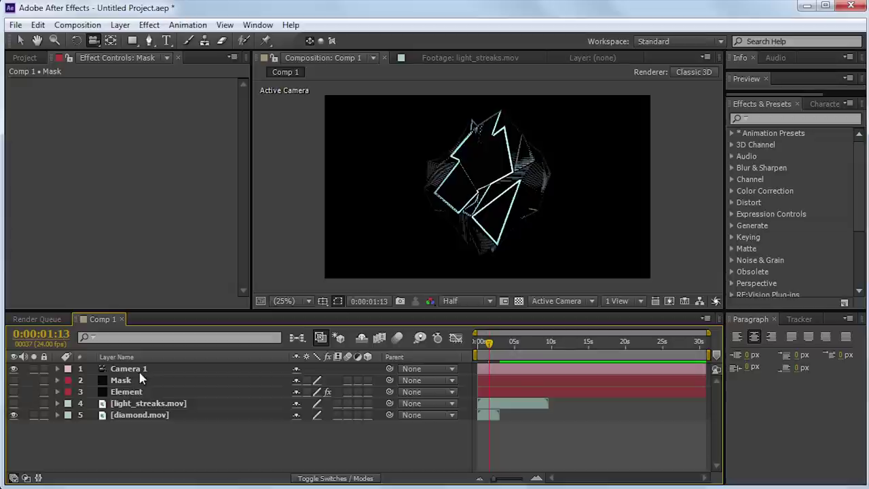
click(123, 381)
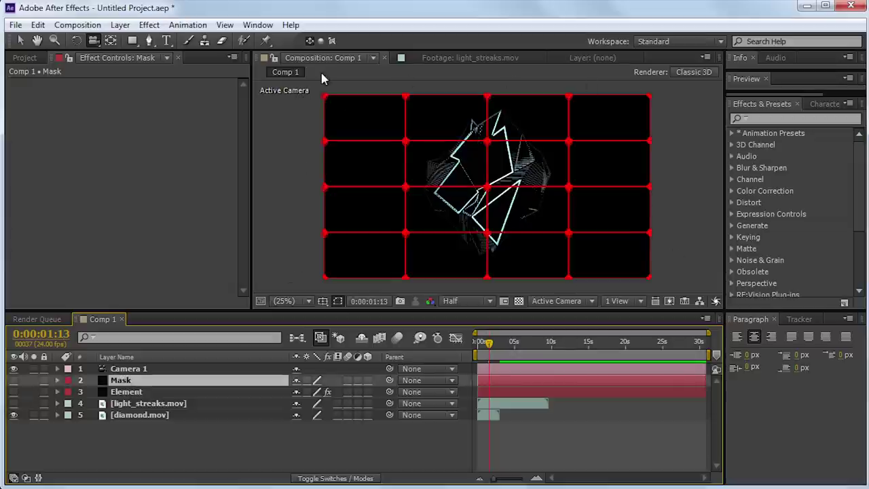
Show the Element layer again and orbit the camera around the textured panels
click(13, 392)
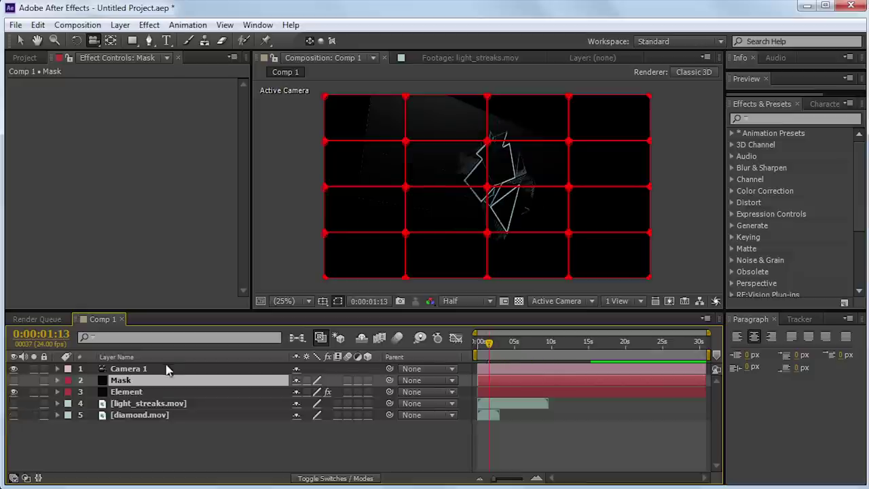
click(126, 392)
drag(532, 175, 477, 195)
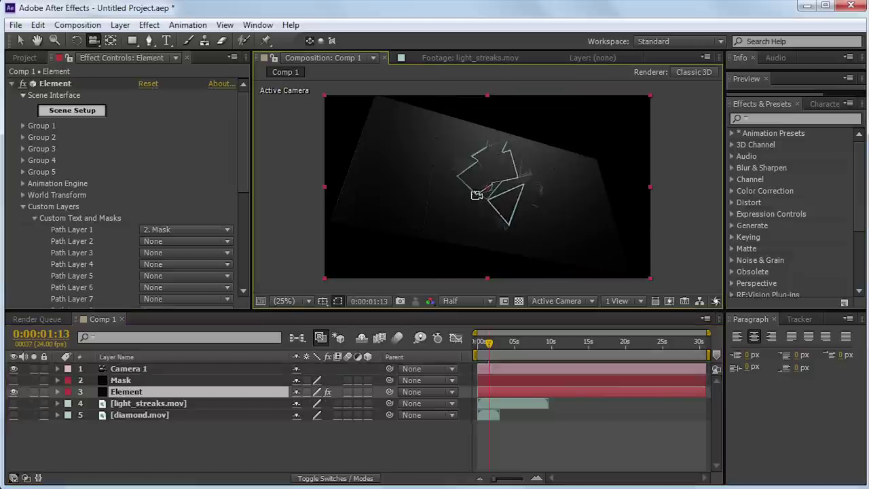
Fit the composition in the viewer and enable Multi-Object under Group 1's Particle Look
click(308, 301)
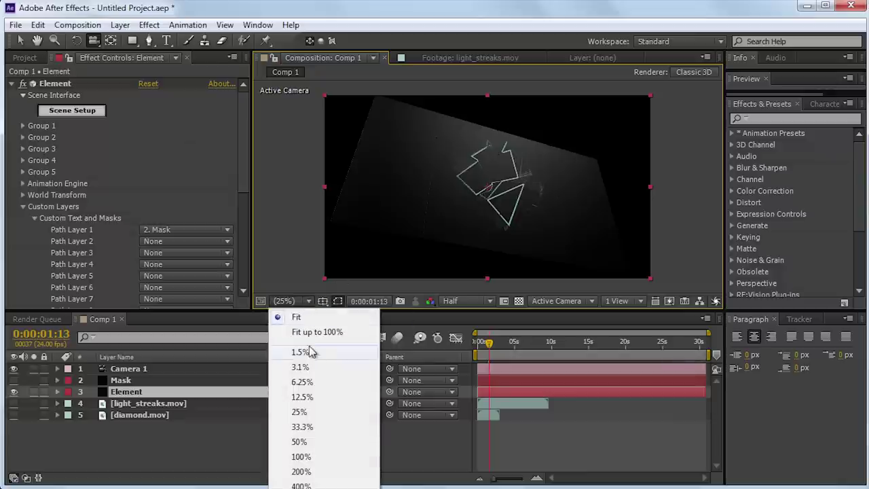
click(285, 314)
drag(334, 313, 334, 351)
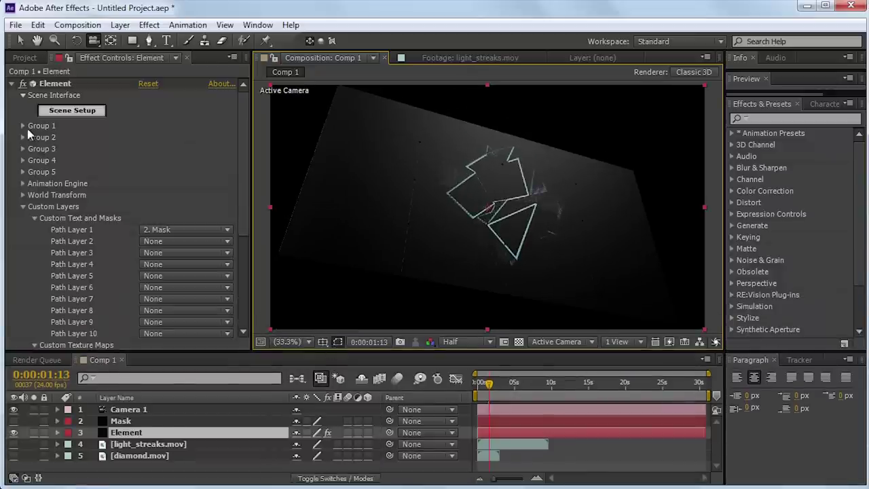
click(24, 126)
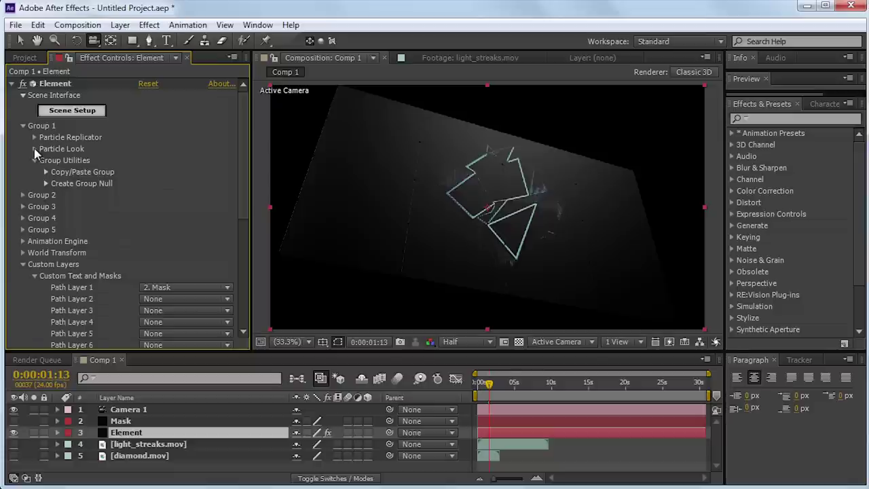
click(35, 149)
click(46, 230)
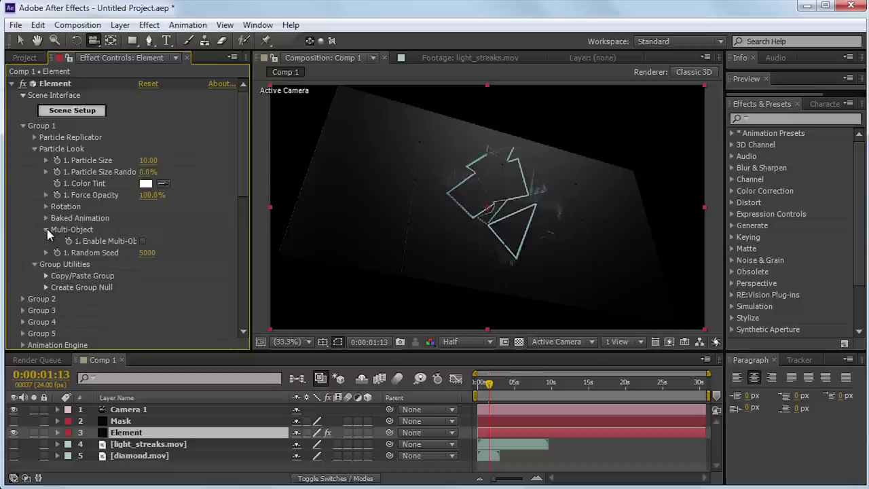
click(143, 242)
Test the panels with Displace, Displace Random, Size and Rotation Random values
scroll(144, 224, up, 2)
drag(160, 212, 212, 213)
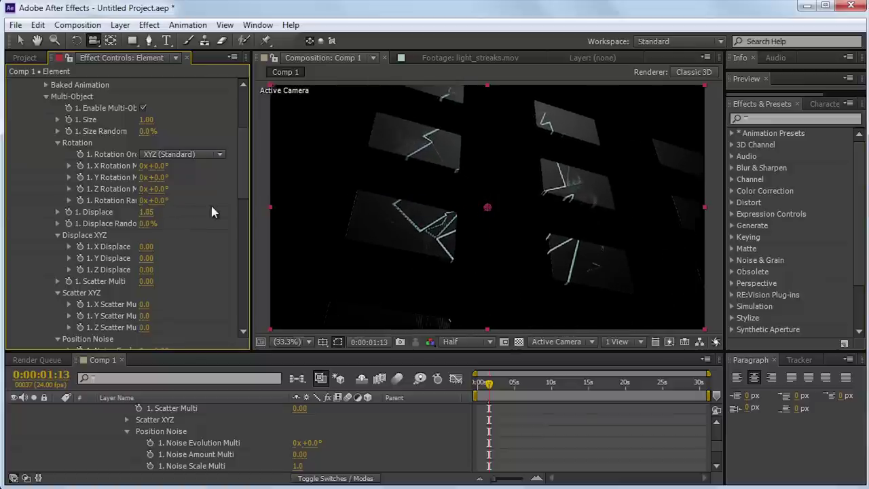
click(716, 341)
drag(148, 224, 189, 223)
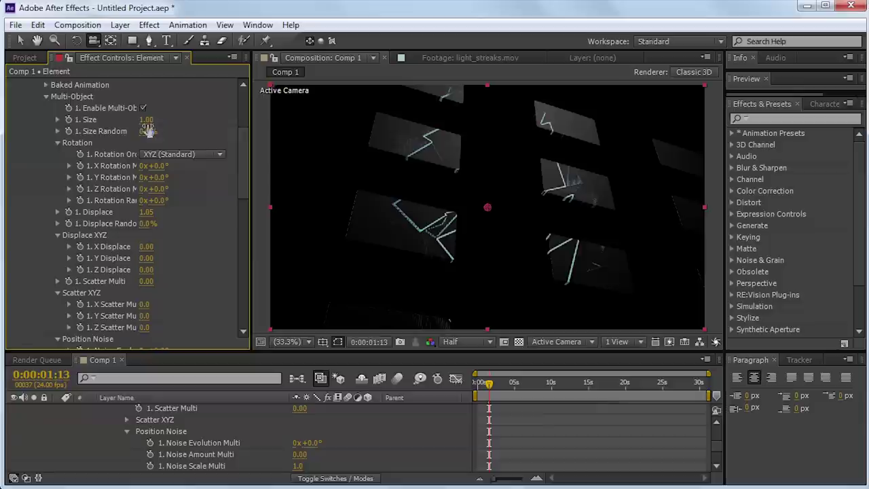
drag(136, 121, 170, 123)
drag(154, 201, 178, 204)
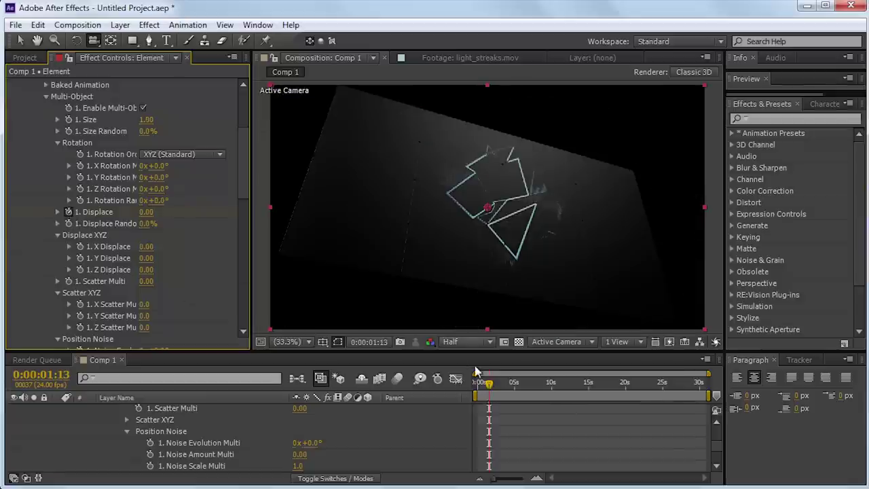
At 0:00, key Displace 1.02 and Rotation Random Multi 233° to scatter the panels
drag(488, 387, 476, 385)
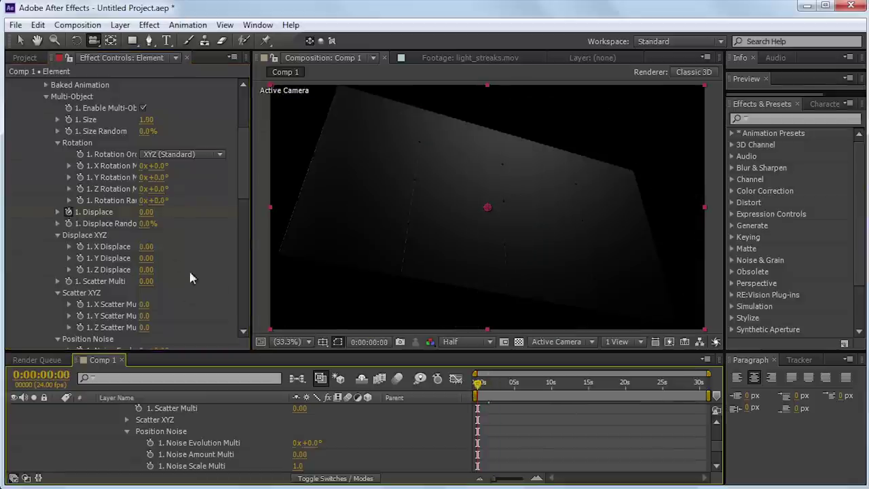
drag(148, 216, 205, 203)
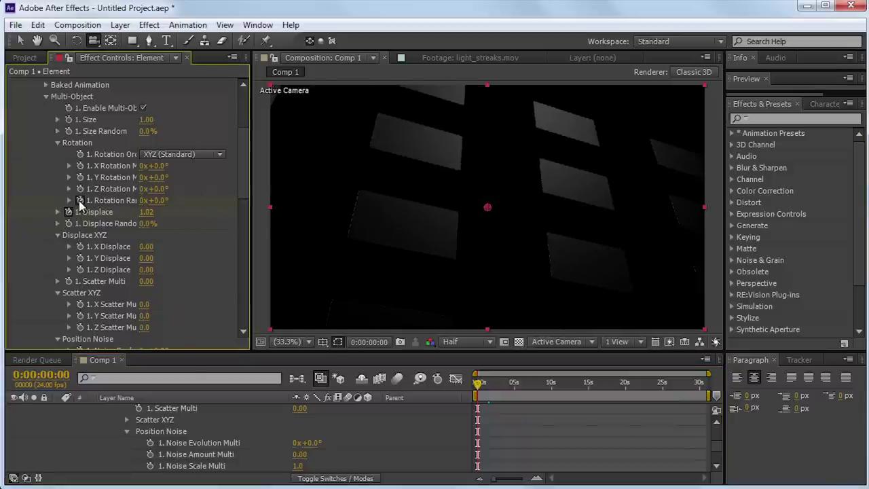
drag(171, 201, 309, 190)
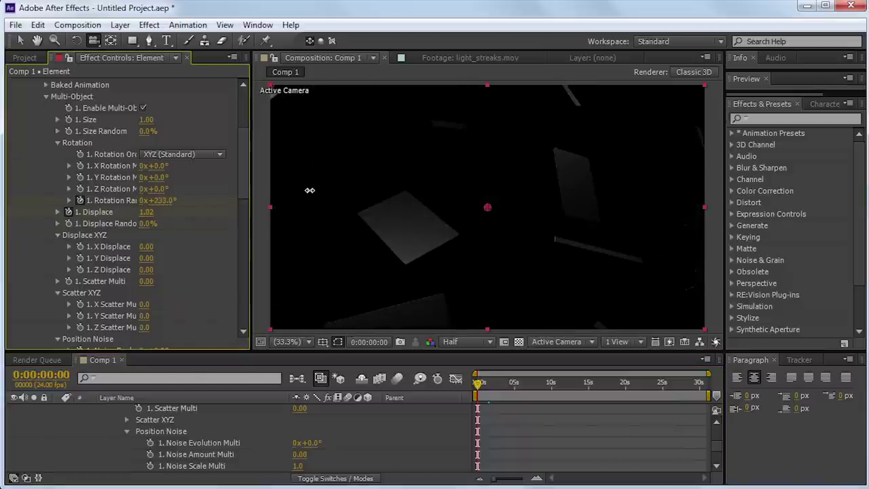
At 0:00:01:13, set Displace and Rotation Random Multi to 0 so the wall reassembles
click(491, 383)
scroll(204, 438, up, 4)
scroll(207, 441, down, 2)
scroll(196, 438, up, 10)
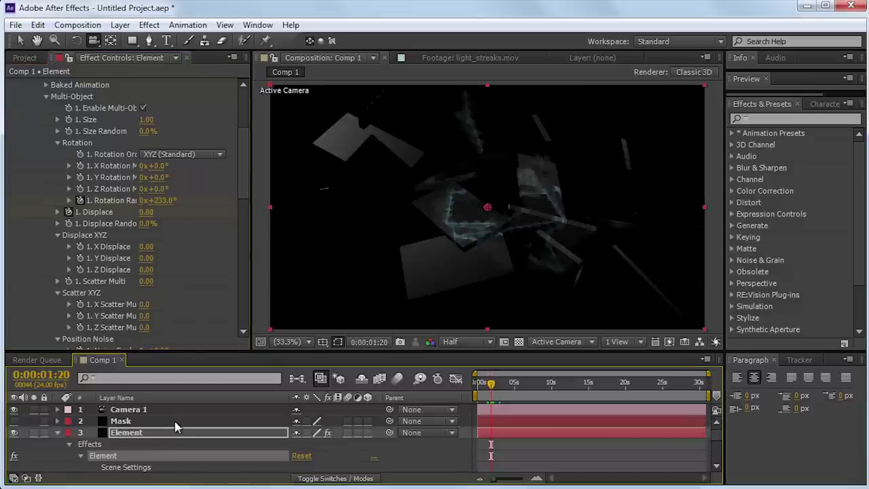
click(186, 435)
key(u)
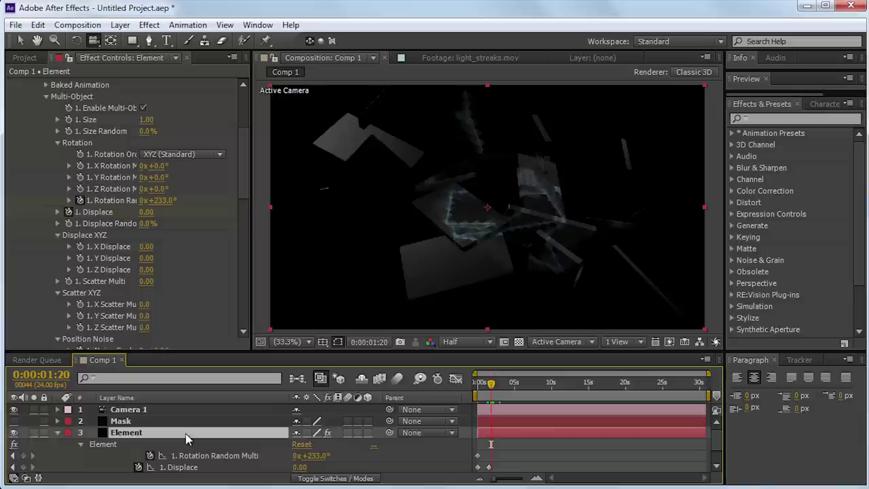
drag(491, 387, 487, 387)
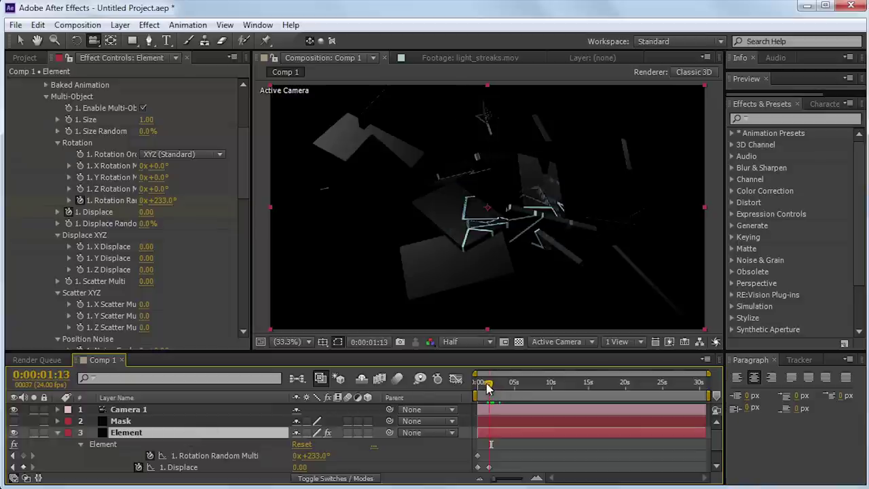
click(159, 201)
text(0)
key(Return)
Preview the scatter-to-wall animation from the start and scrub the later frames
key(Home)
key(space)
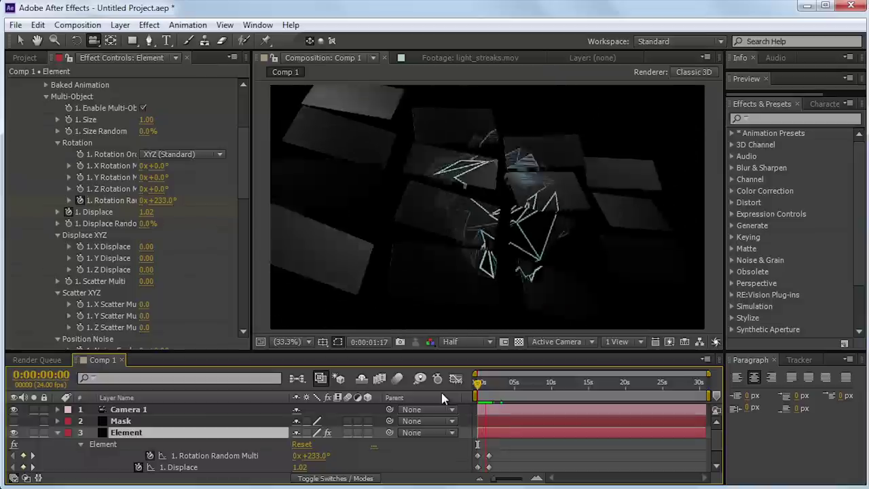
click(490, 395)
drag(489, 395, 506, 392)
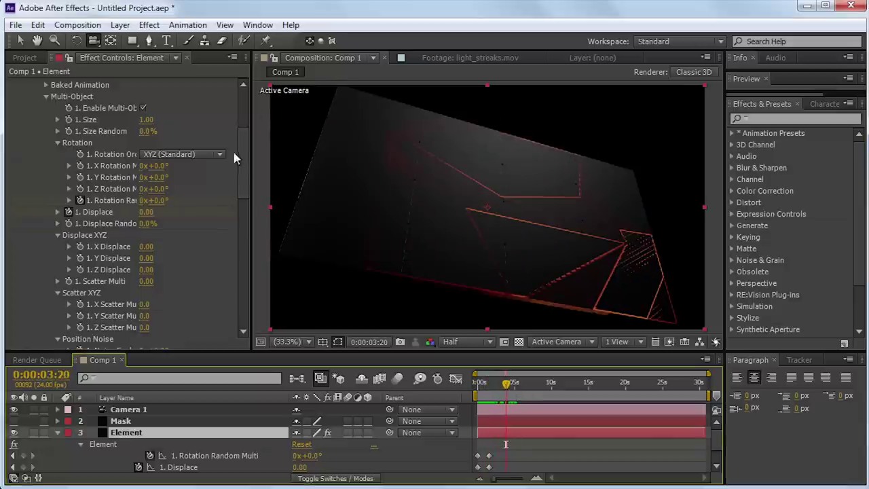
scroll(247, 161, up, 4)
Duplicate the Extrusion Model along with all its materials in Scene Setup
click(76, 109)
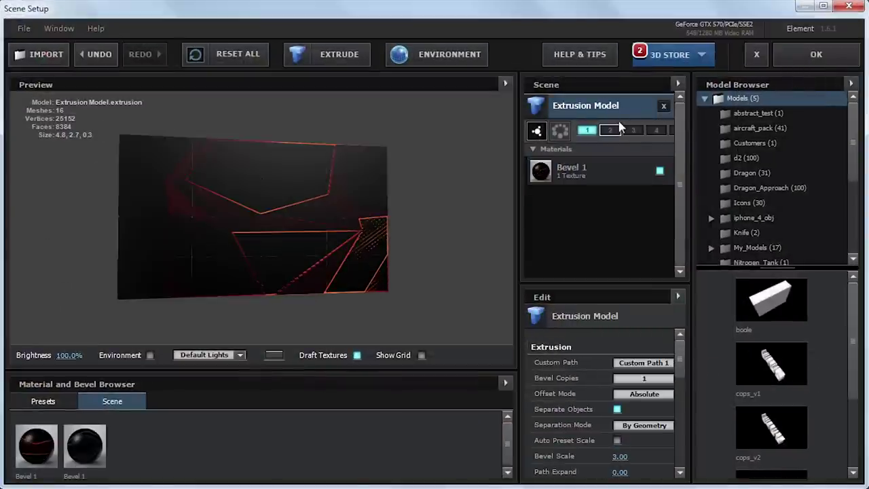
right_click(625, 106)
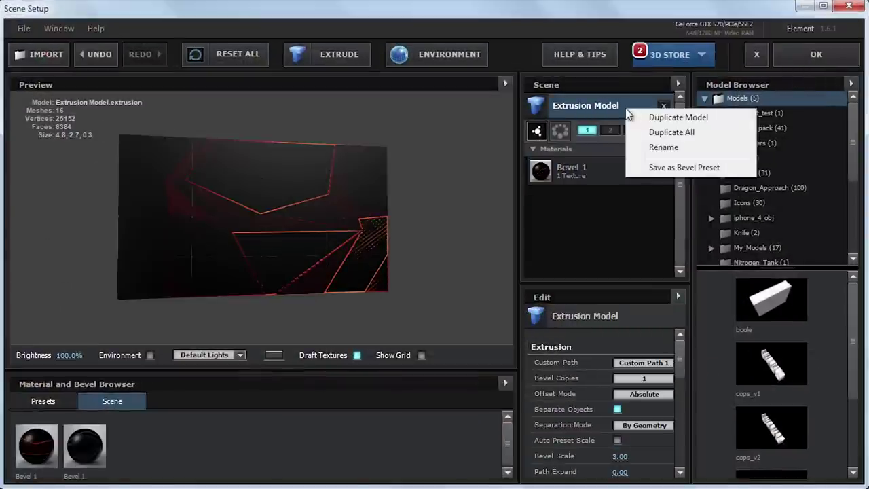
click(707, 132)
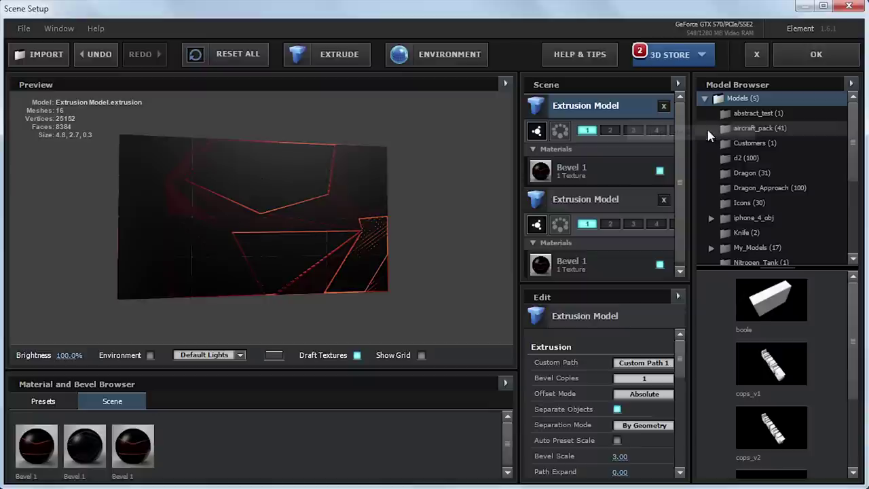
Give the first model's Bevel 1 a light_streaks.mov diffuse texture, move it to Group 2, and apply
click(618, 171)
drag(679, 355, 679, 370)
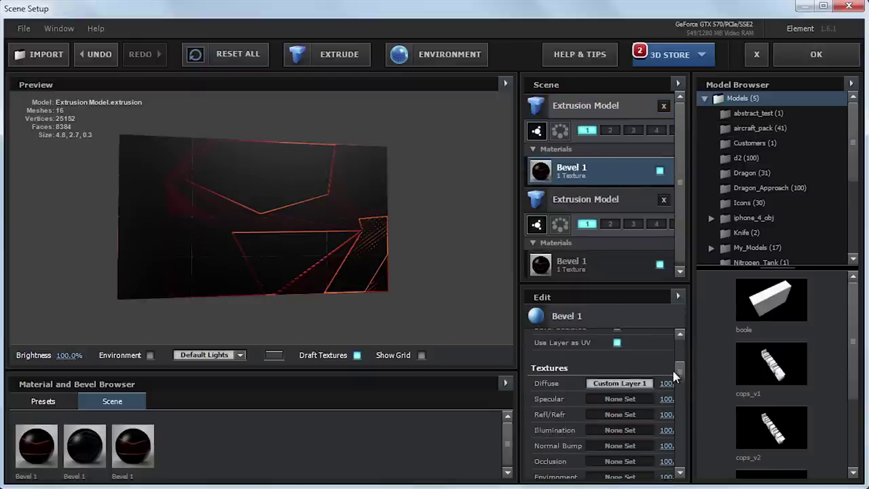
click(611, 384)
click(647, 324)
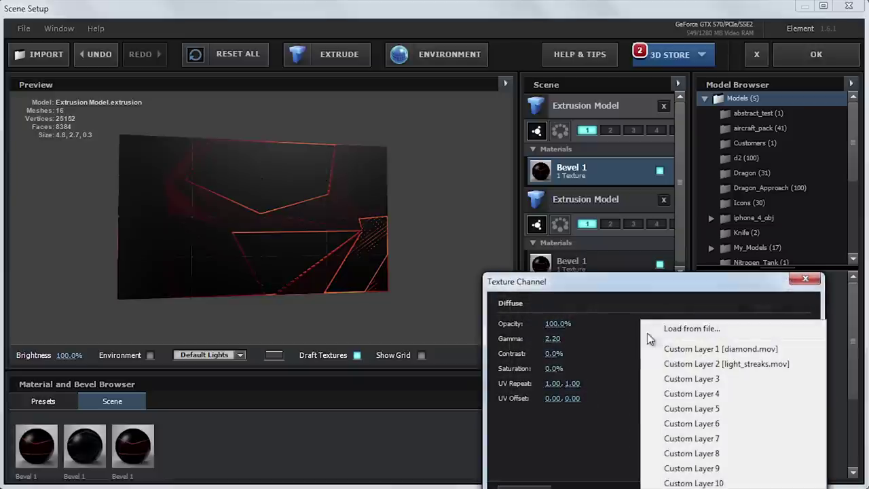
click(676, 365)
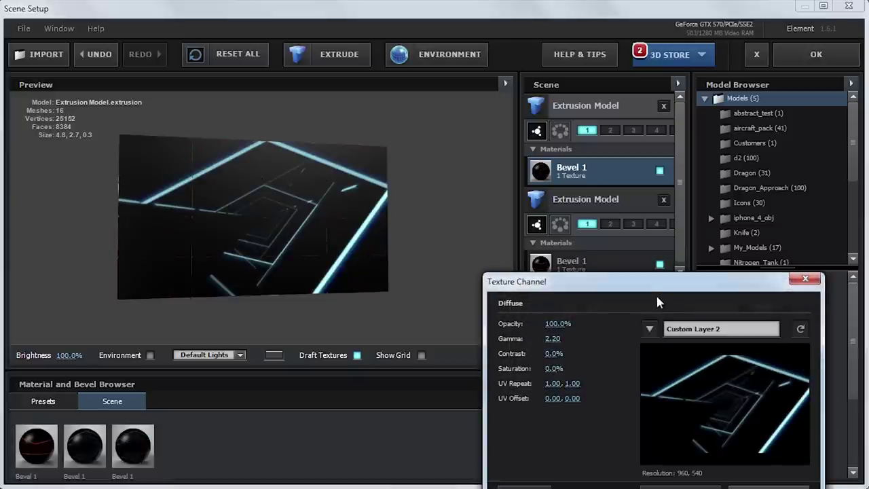
drag(645, 285, 581, 184)
click(696, 402)
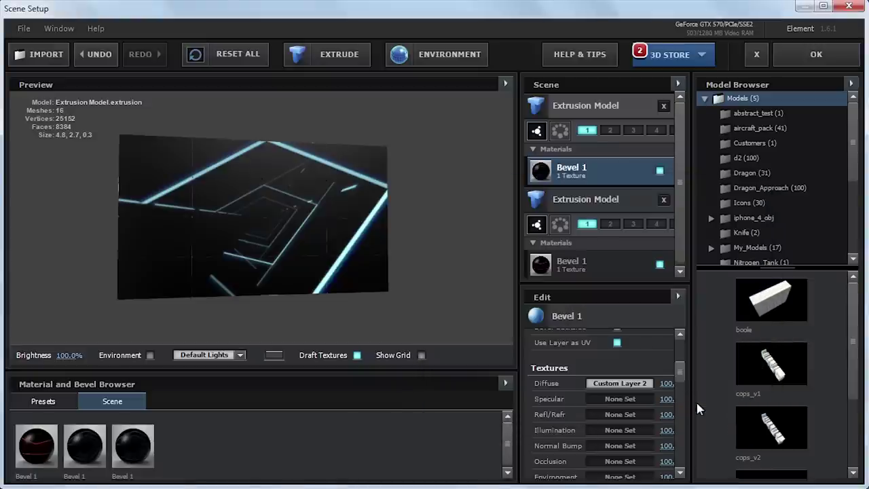
click(587, 132)
click(816, 57)
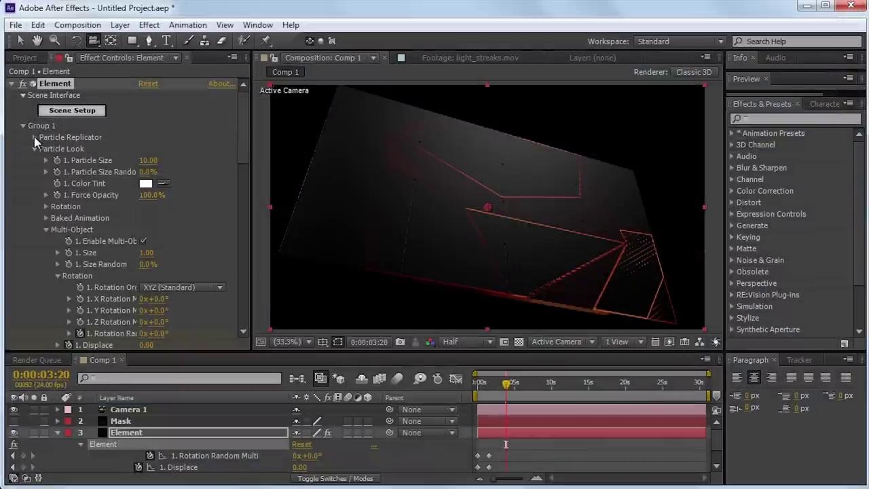
Push Group 1's replicated panels back to Position Z 4300
click(34, 137)
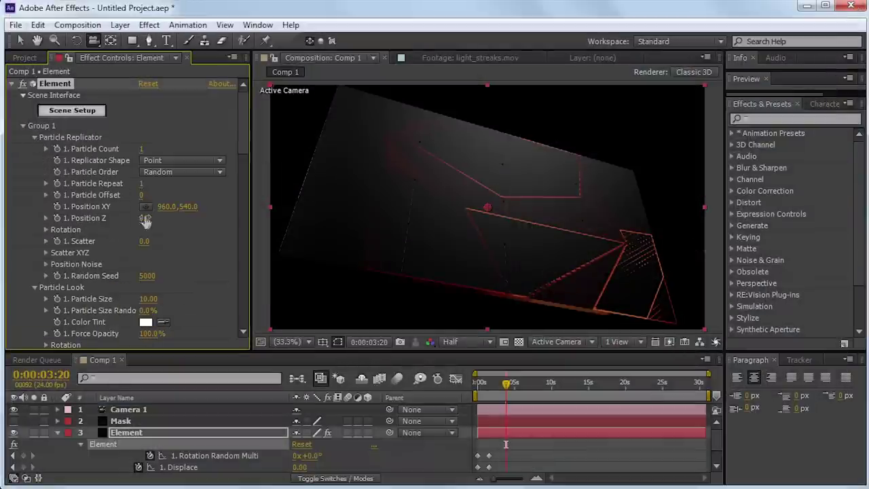
drag(146, 227, 413, 198)
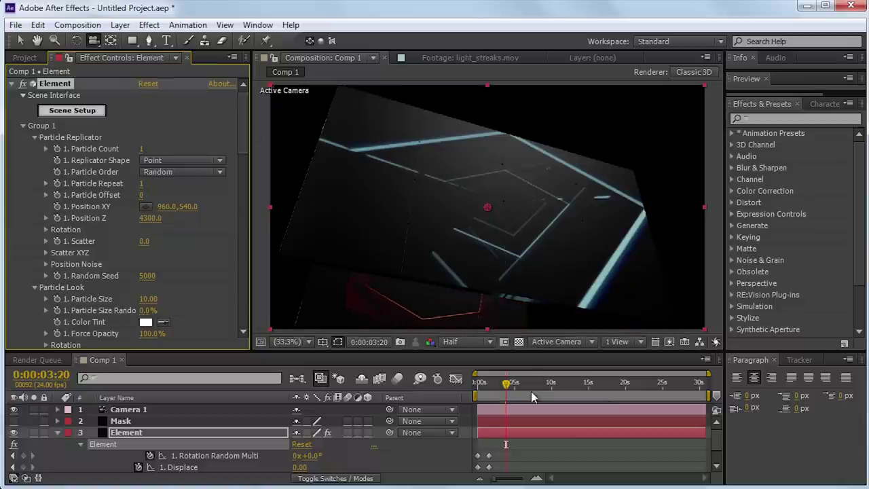
drag(517, 386, 497, 392)
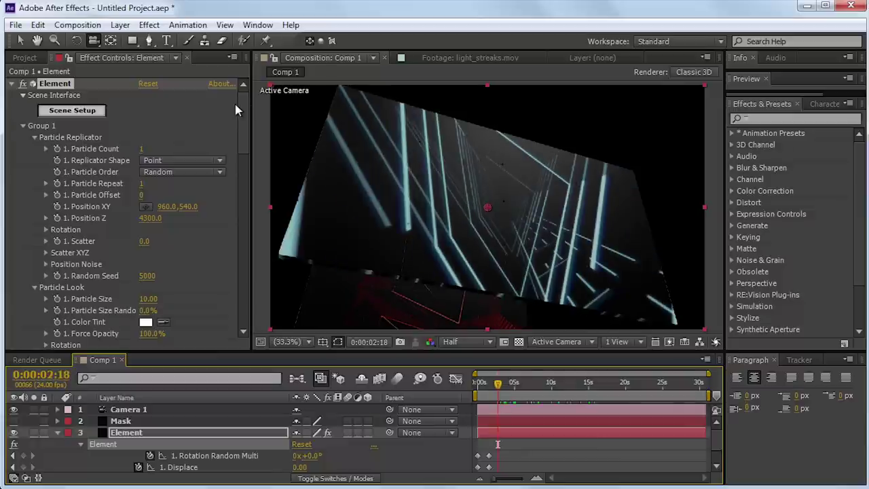
Enable the Animation Engine so Group 1 transitions to Group 2
drag(248, 107, 246, 278)
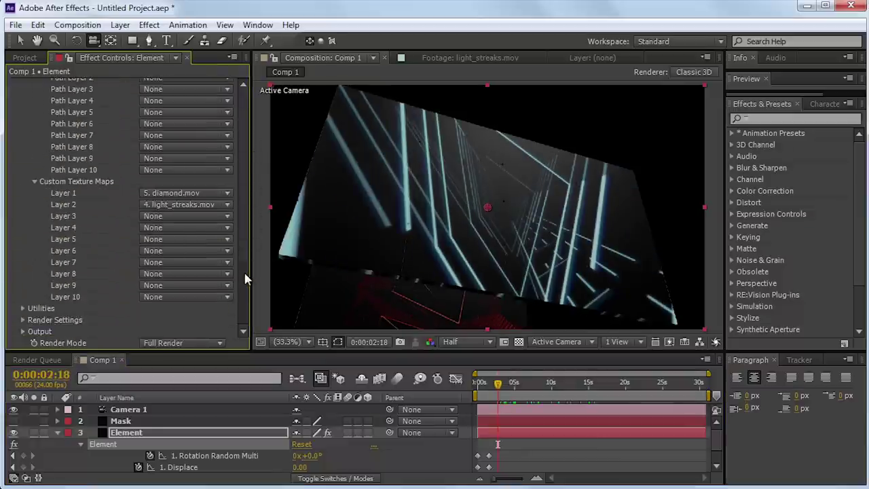
scroll(140, 180, up, 3)
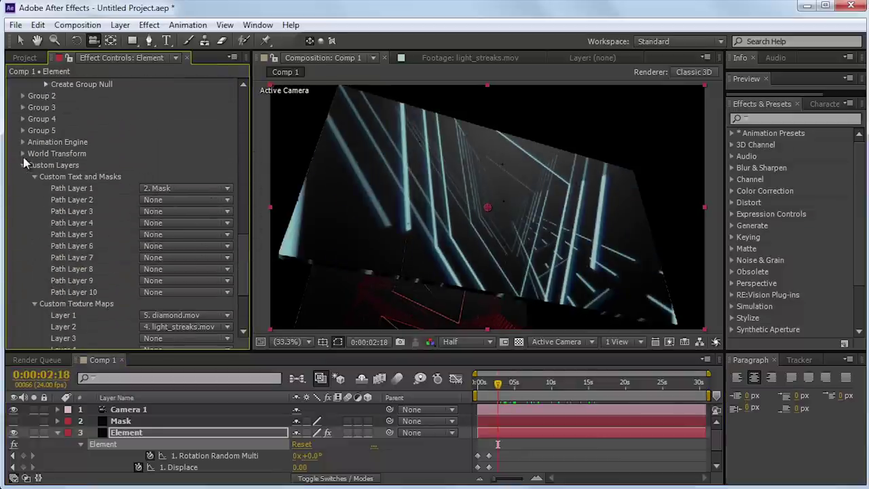
click(23, 143)
click(143, 154)
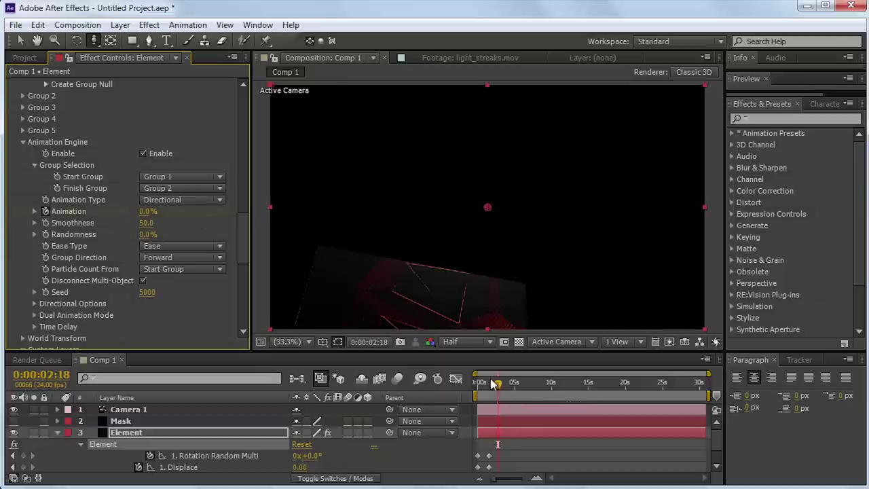
Keyframe the Animation Engine's group transition at 51% around 0:00:02:22
drag(498, 388, 510, 387)
click(204, 432)
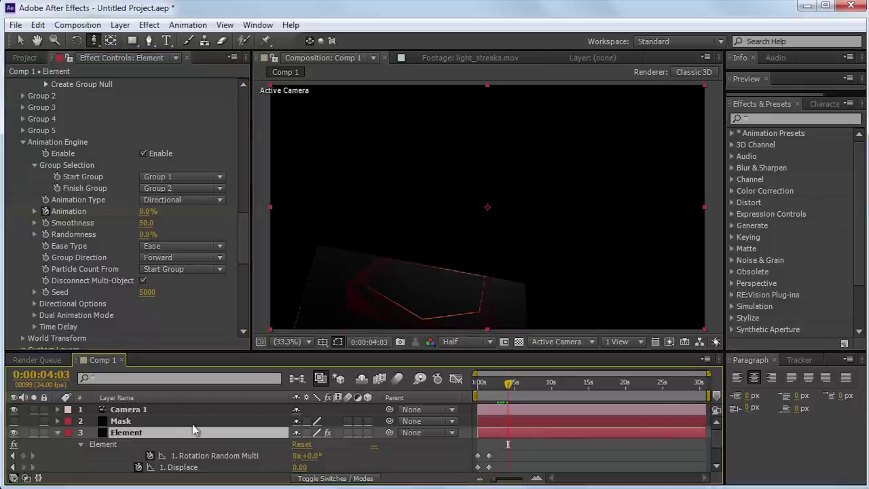
scroll(473, 441, down, 1)
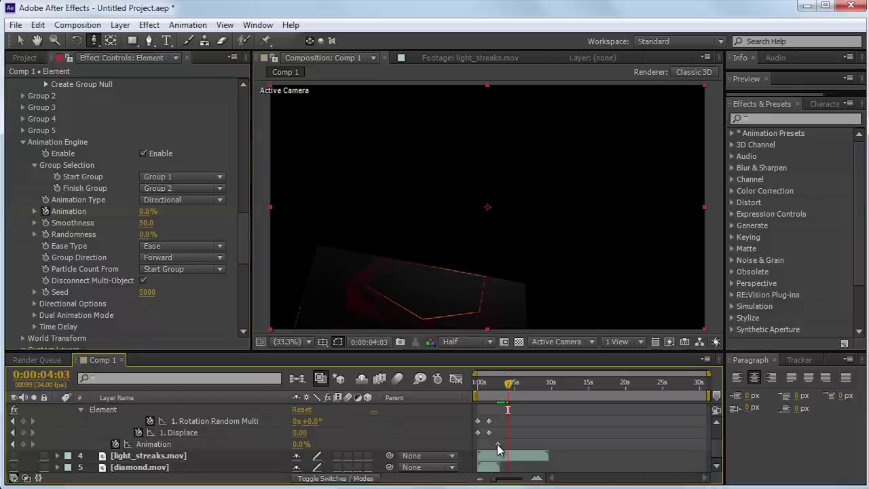
click(497, 445)
drag(508, 382, 499, 382)
drag(146, 211, 228, 193)
mouse_move(500, 384)
mouse_down()
mouse_move(485, 386)
mouse_move(512, 388)
mouse_move(489, 390)
mouse_move(503, 393)
mouse_up()
Switch the group transition type to Radial
click(181, 200)
click(192, 245)
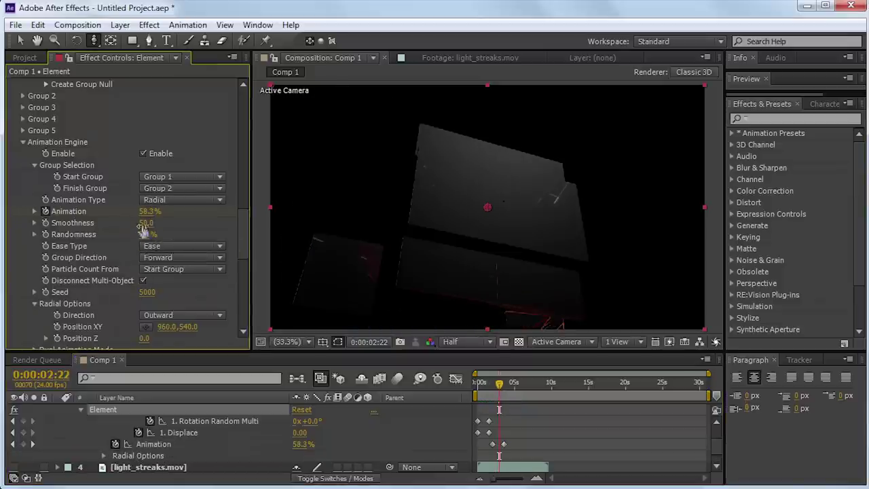
mouse_move(500, 384)
mouse_down()
mouse_move(481, 383)
mouse_move(501, 388)
mouse_up()
Shorten the transition's time-delay position duration and orbit the camera at 0:00:01:00
drag(243, 224, 242, 249)
click(34, 258)
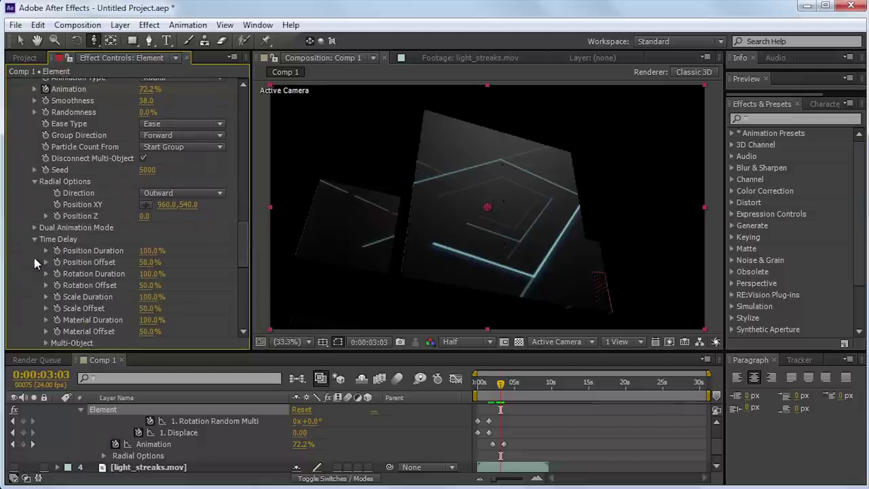
drag(150, 255, 109, 255)
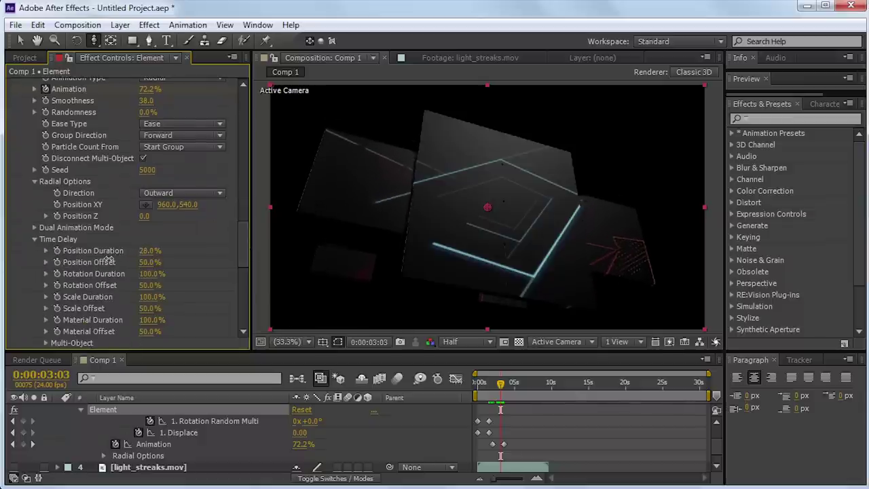
drag(501, 383, 483, 383)
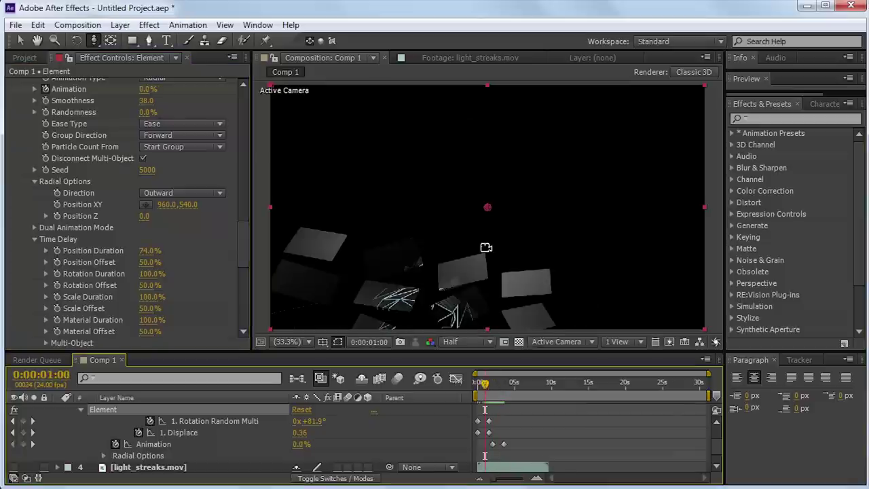
drag(483, 254, 498, 265)
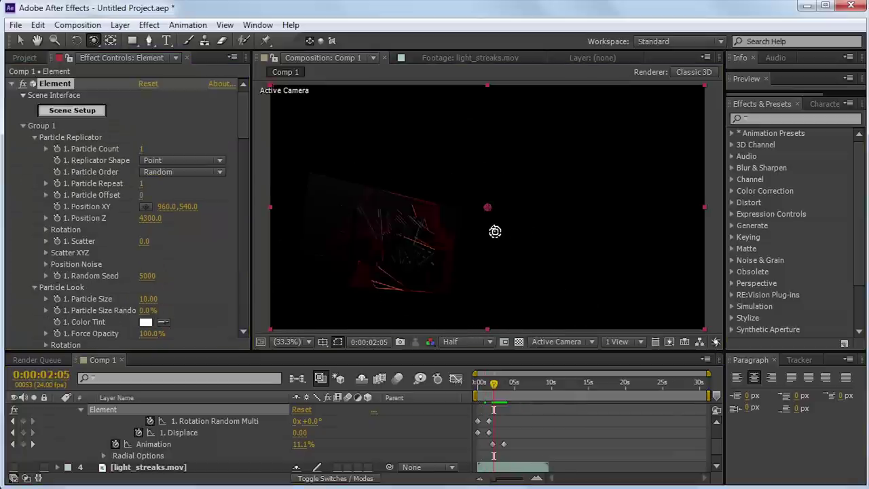
Thicken the second model's Bevel 1 Extrude to 8.66 and paste that bevel onto the first model
click(78, 111)
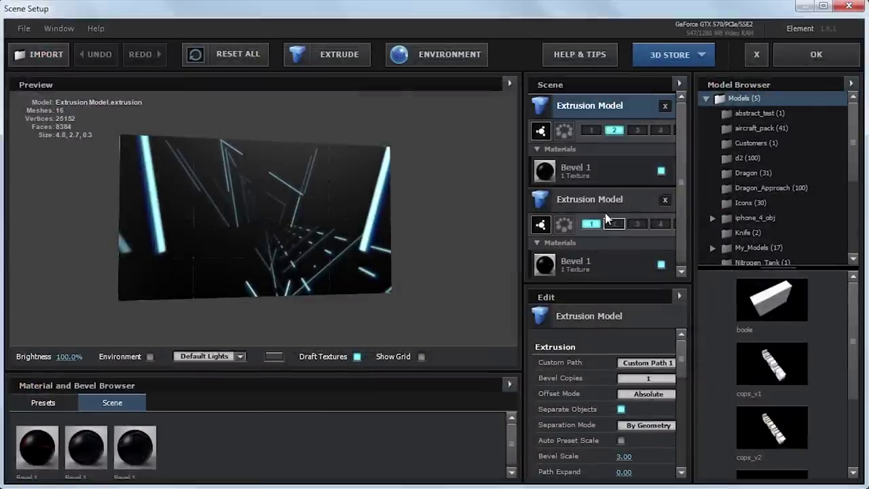
click(598, 204)
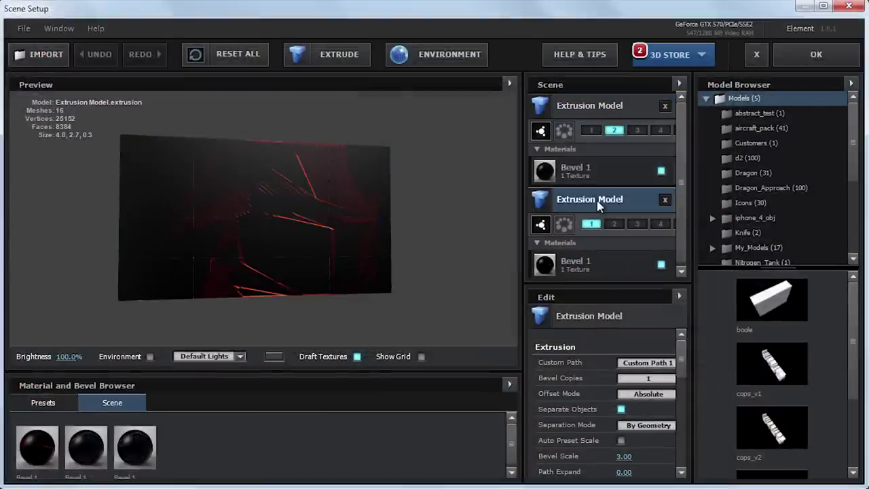
click(613, 269)
drag(412, 261, 445, 243)
drag(624, 364, 699, 356)
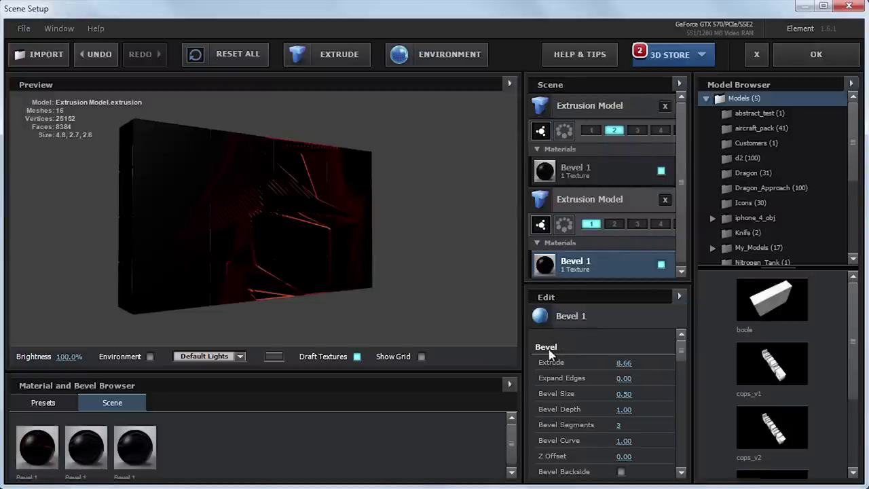
right_click(571, 349)
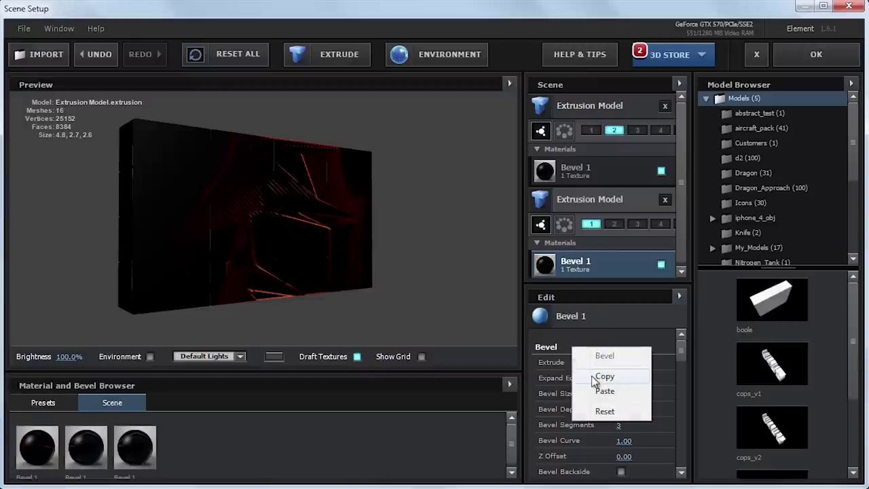
click(598, 369)
click(610, 174)
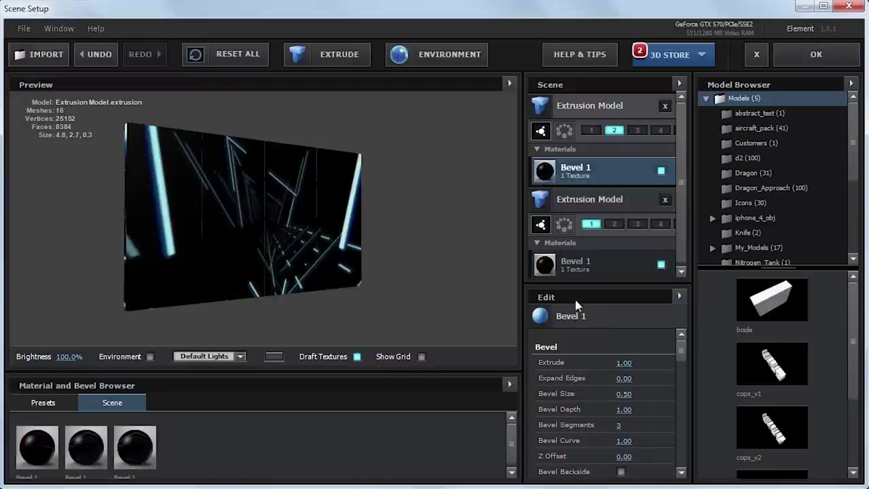
right_click(574, 352)
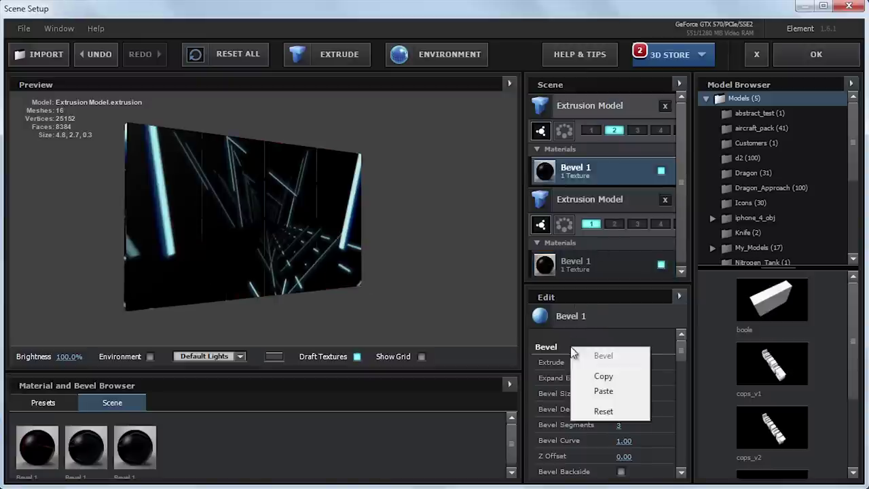
click(604, 391)
drag(403, 235, 259, 246)
click(818, 54)
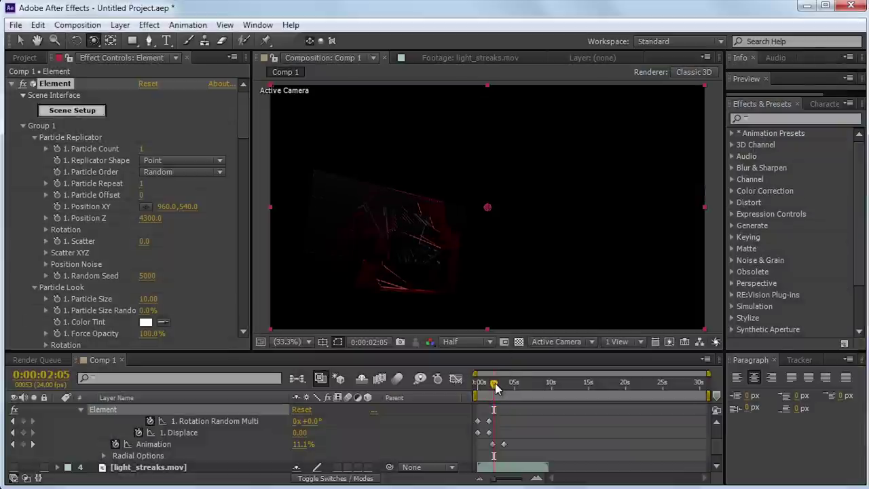
drag(496, 387, 498, 390)
Reduce the Extrude to about 4.06, paste the bevel to the other model, and preview
click(95, 111)
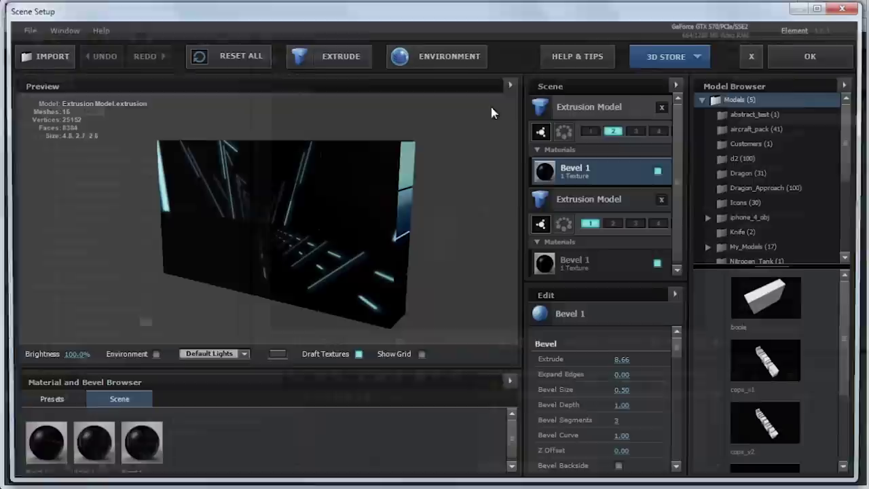
drag(625, 363, 325, 358)
right_click(583, 351)
click(610, 378)
click(603, 272)
right_click(580, 355)
click(621, 398)
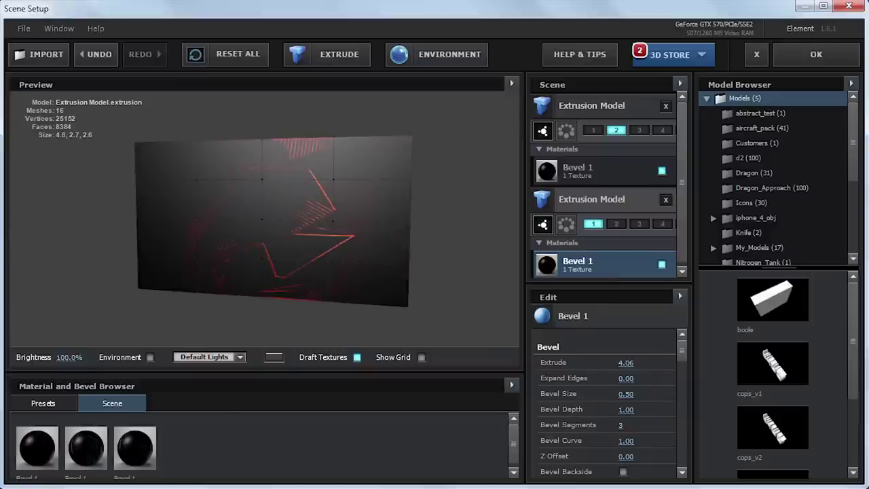
click(828, 54)
key(space)
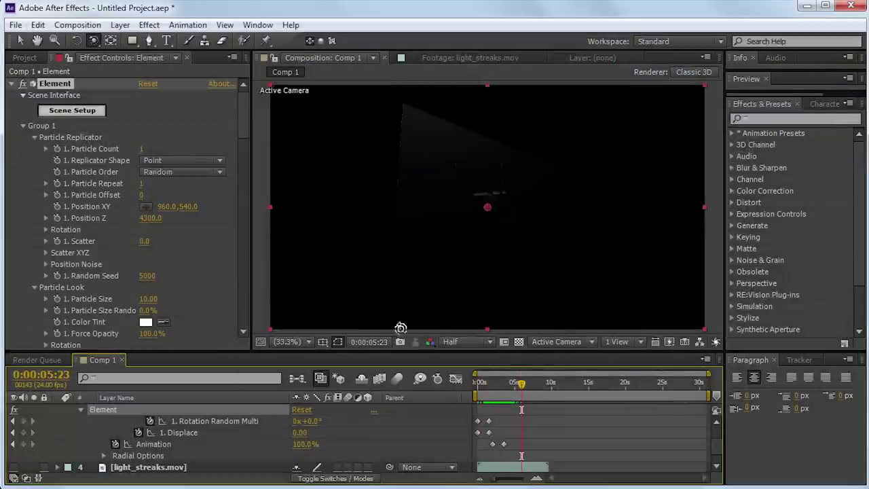
Tick Enable Multi-Object under Group 2's Particle Look and set 2. Displace to 0.17
drag(243, 106, 231, 211)
click(22, 145)
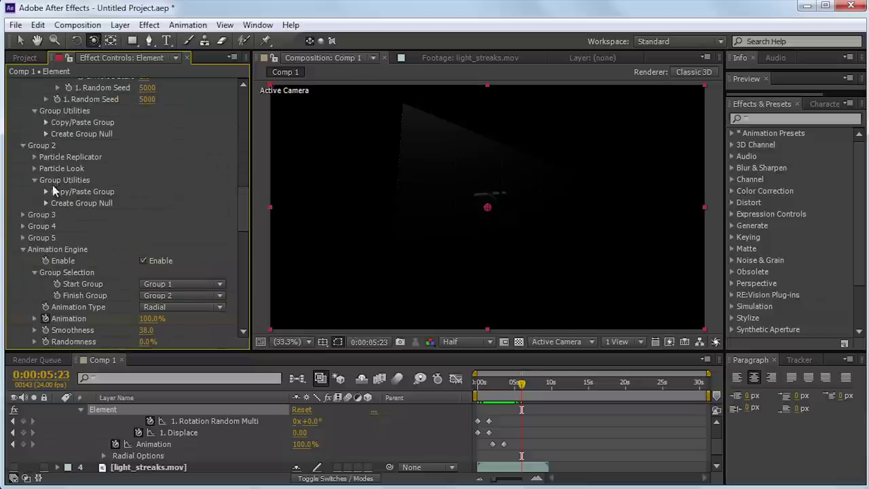
click(34, 169)
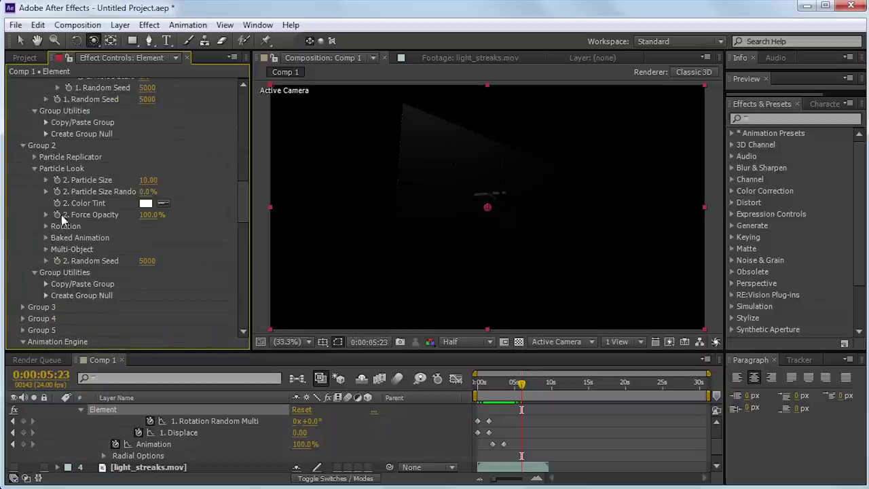
click(46, 249)
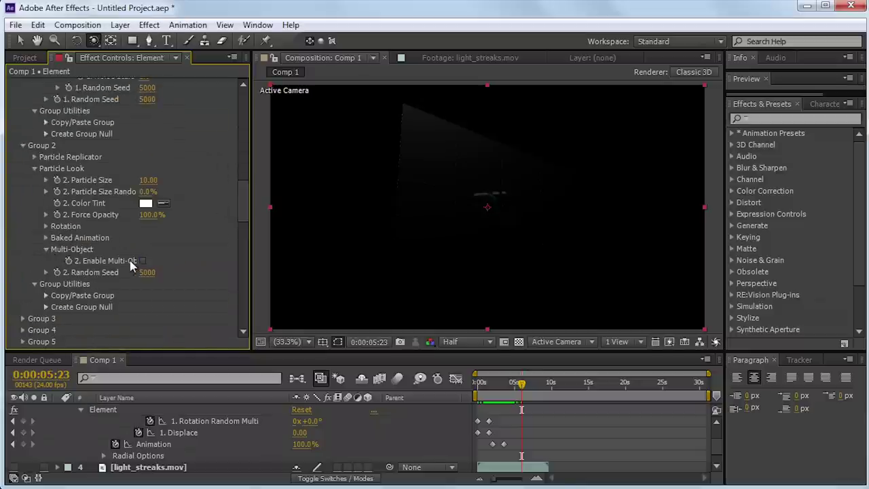
click(141, 261)
scroll(142, 262, down, 5)
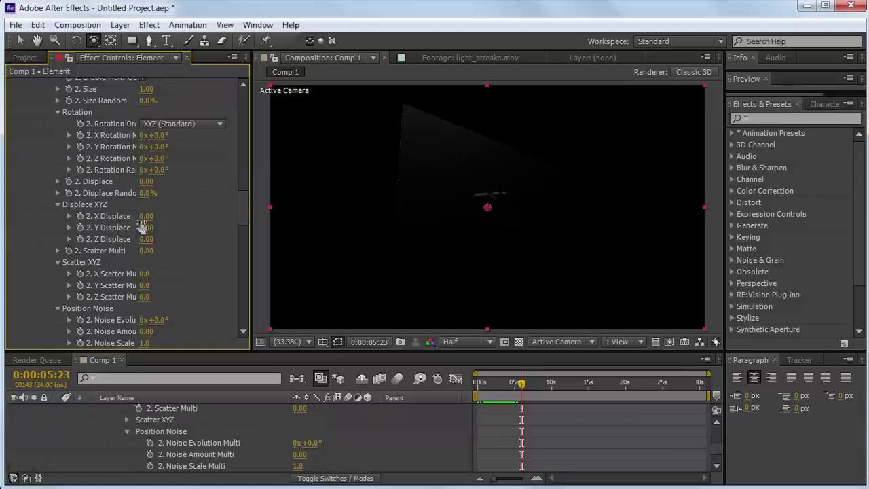
scroll(141, 231, up, 2)
drag(142, 244, 156, 241)
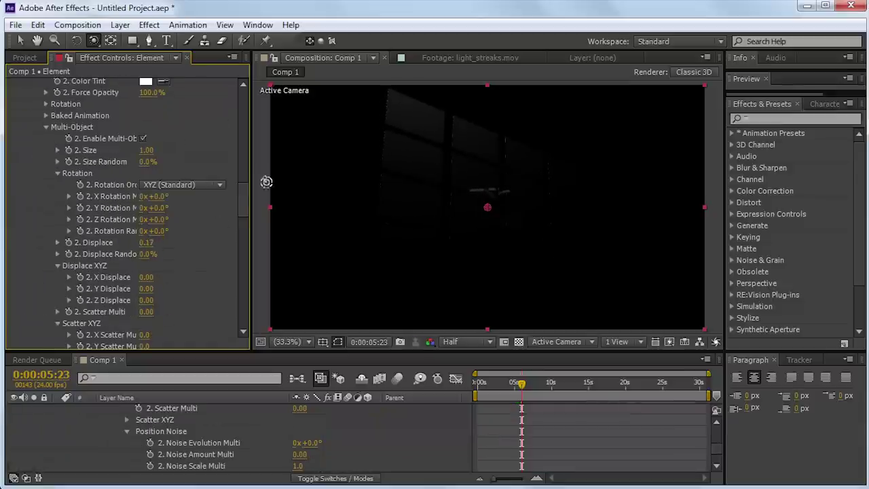
drag(243, 205, 238, 326)
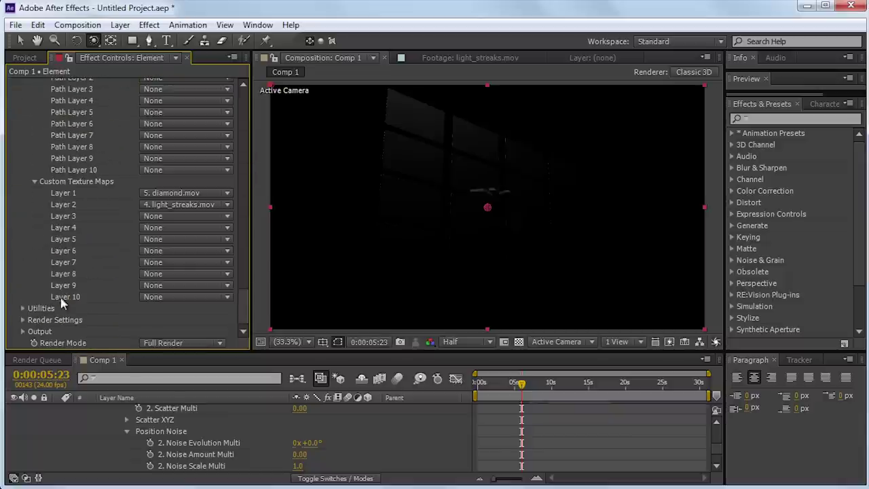
Set the Additional Lighting rotation to Y −26° and X +33° under Render Settings > Lighting
click(22, 321)
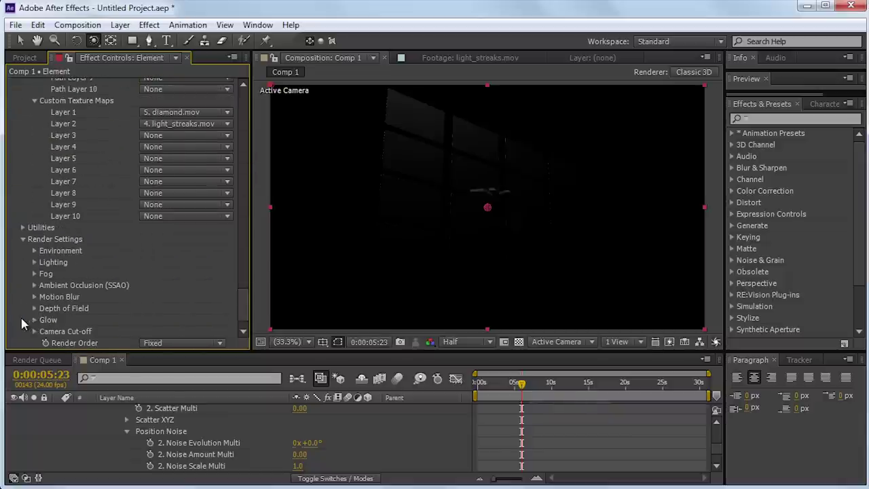
click(34, 263)
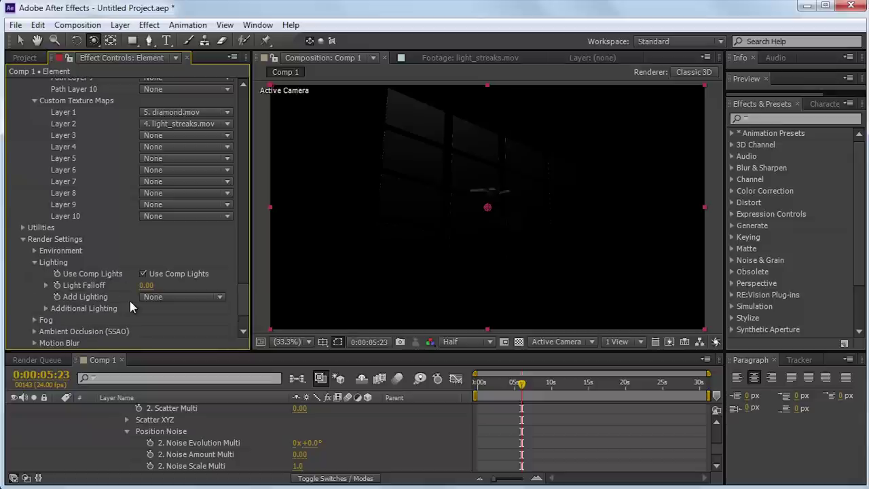
click(46, 309)
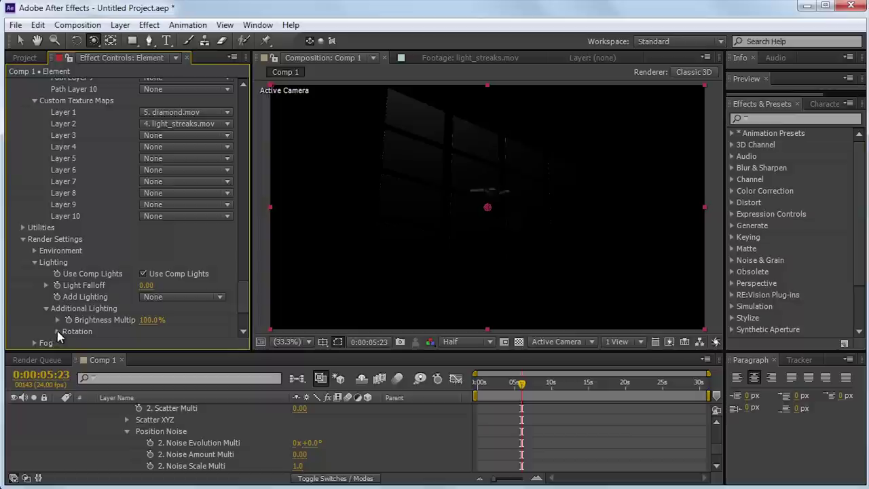
click(57, 331)
drag(161, 337, 145, 339)
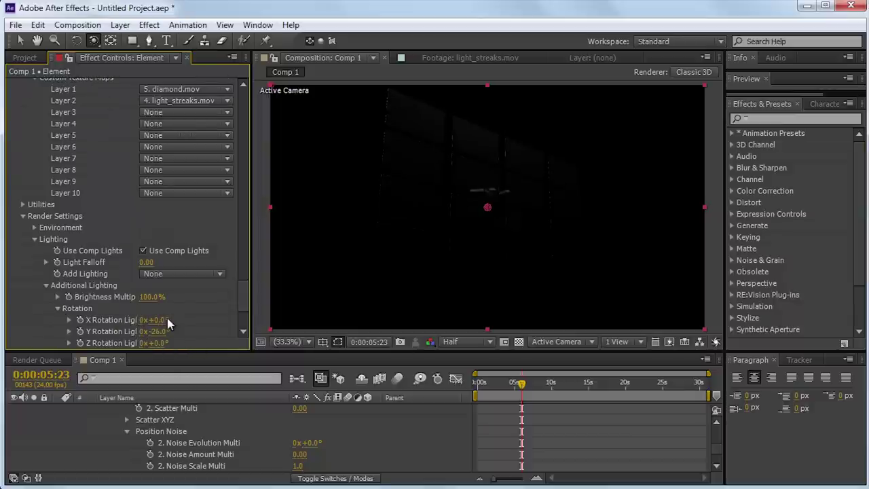
drag(175, 314, 183, 316)
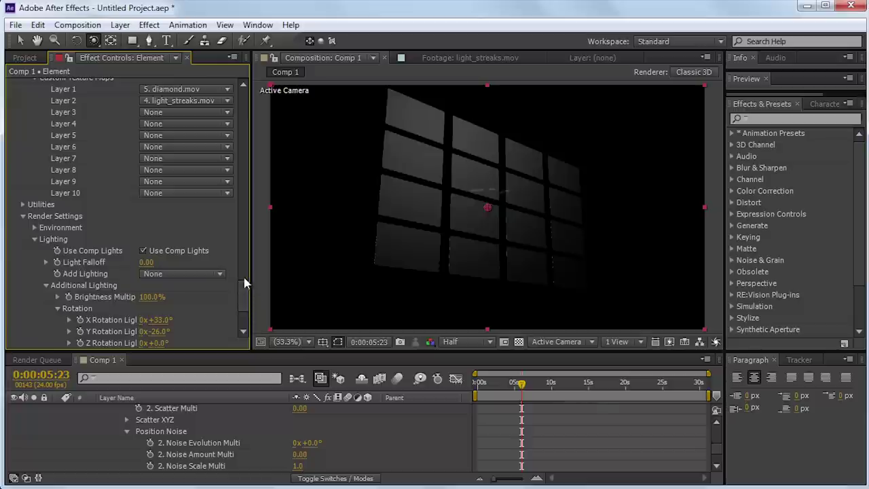
drag(247, 299, 250, 196)
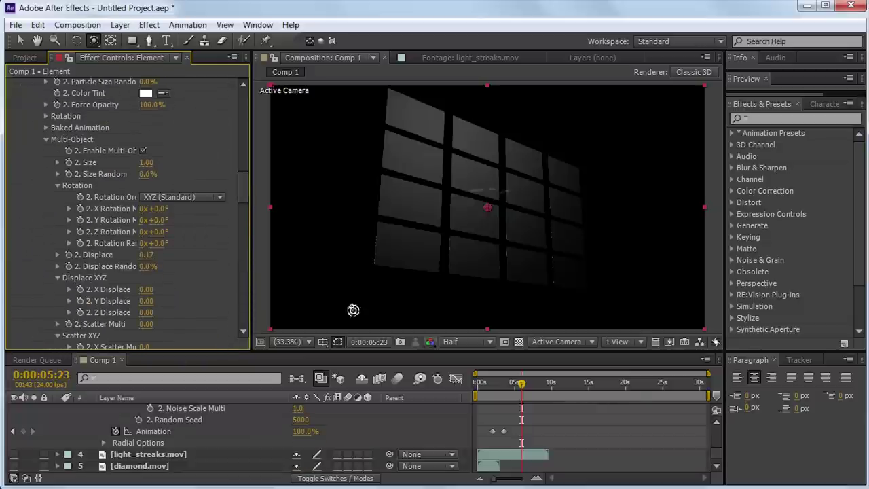
Keyframe the panels' 2. Size and shrink it to 0 at 0:00:07:21
click(70, 163)
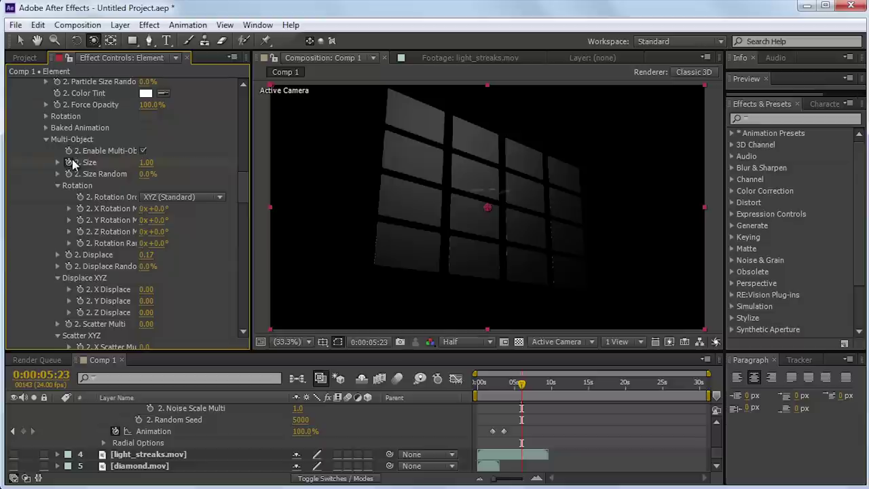
drag(522, 385, 536, 385)
drag(146, 163, 55, 177)
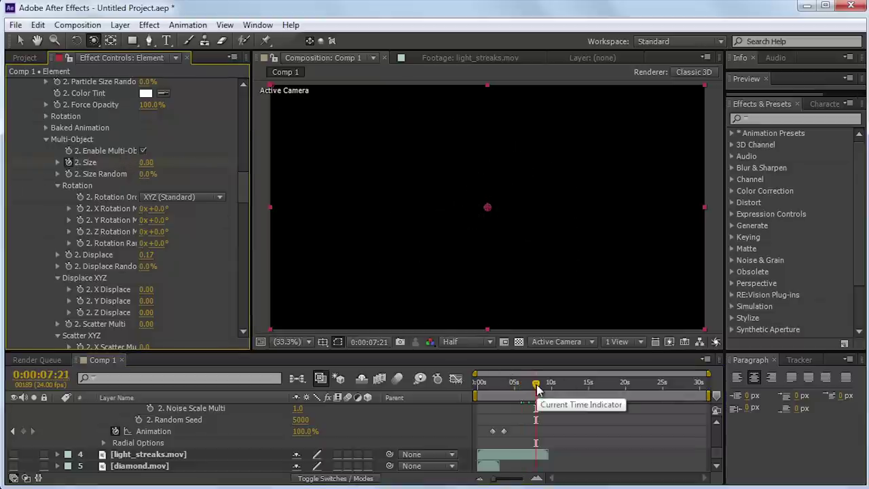
key(u)
Set Camera 1's starting Point of Interest and Position keyframes at the composition start
click(192, 422)
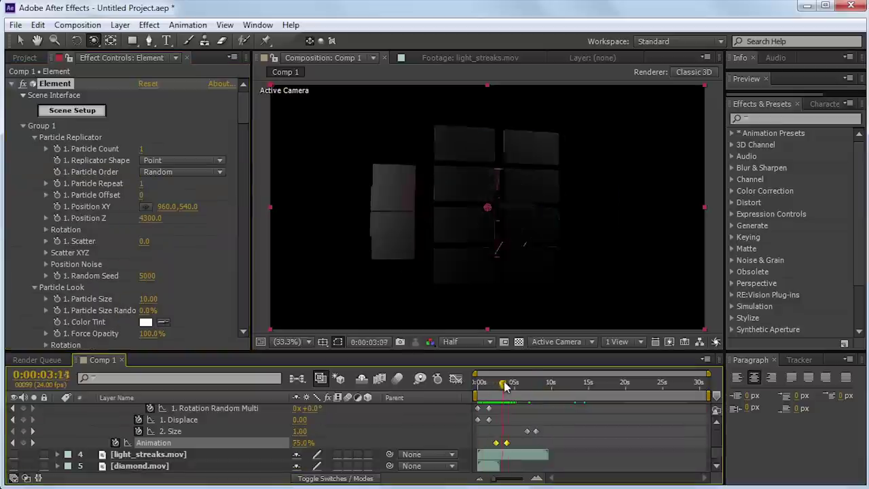
scroll(503, 444, up, 5)
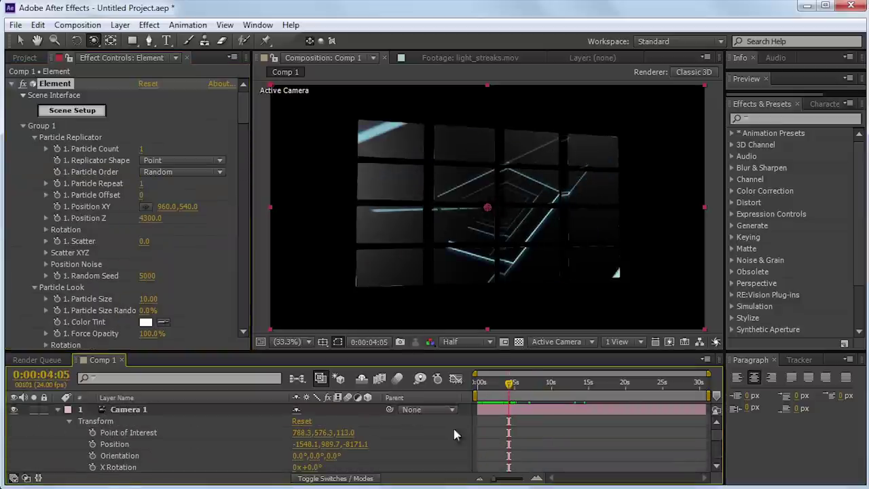
click(125, 410)
key(Home)
drag(524, 200, 512, 201)
click(92, 433)
click(92, 444)
At 0:00:04:23, pull the camera back and reframe it on the panel grid
click(492, 383)
drag(493, 384, 514, 383)
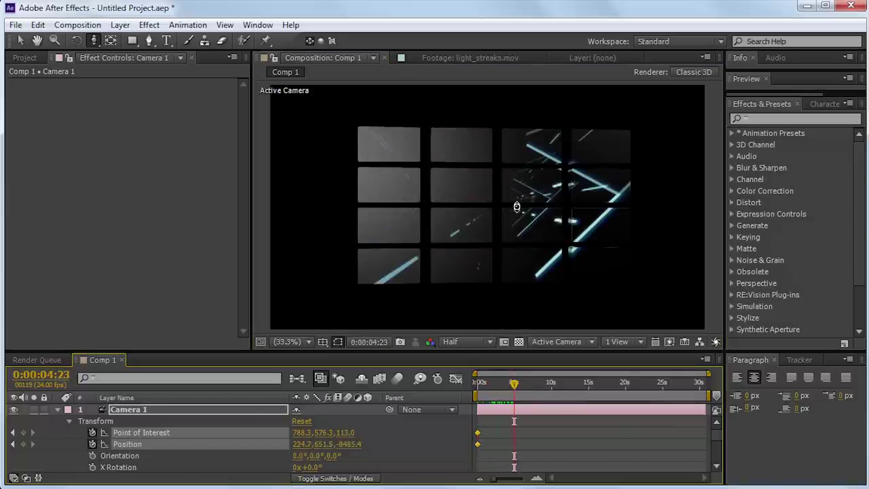
drag(516, 207, 498, 324)
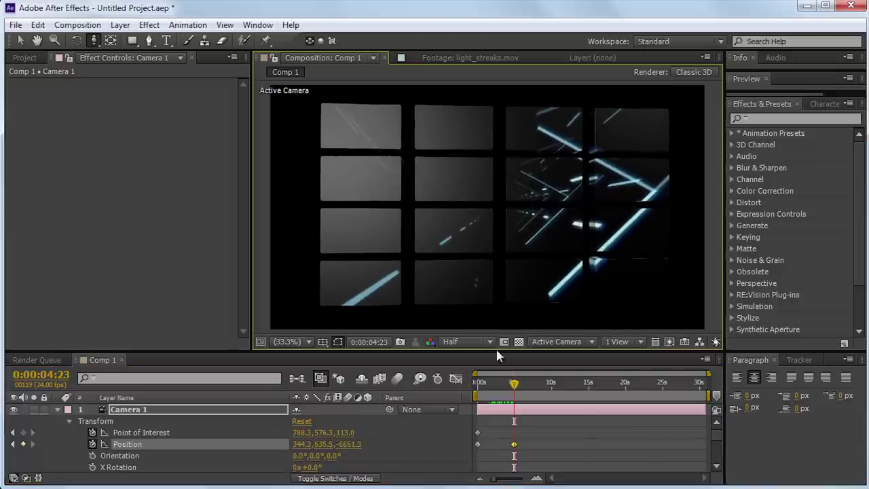
key(c)
drag(525, 262, 537, 252)
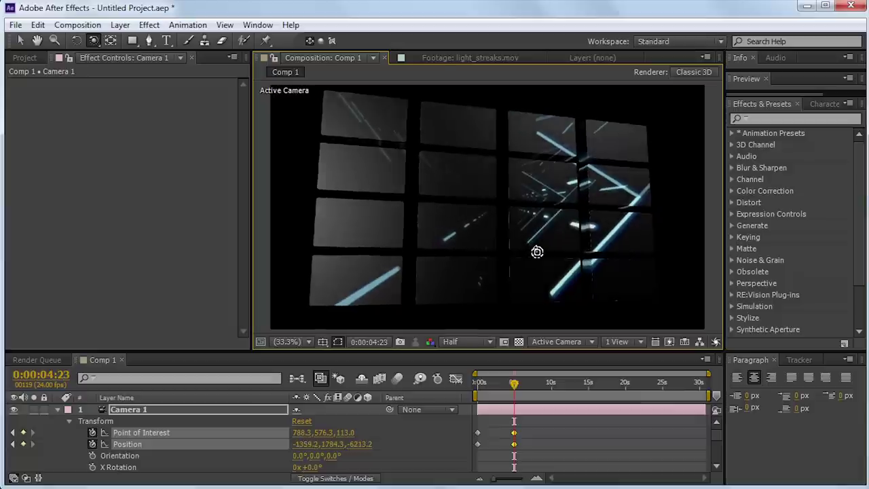
drag(514, 384, 479, 394)
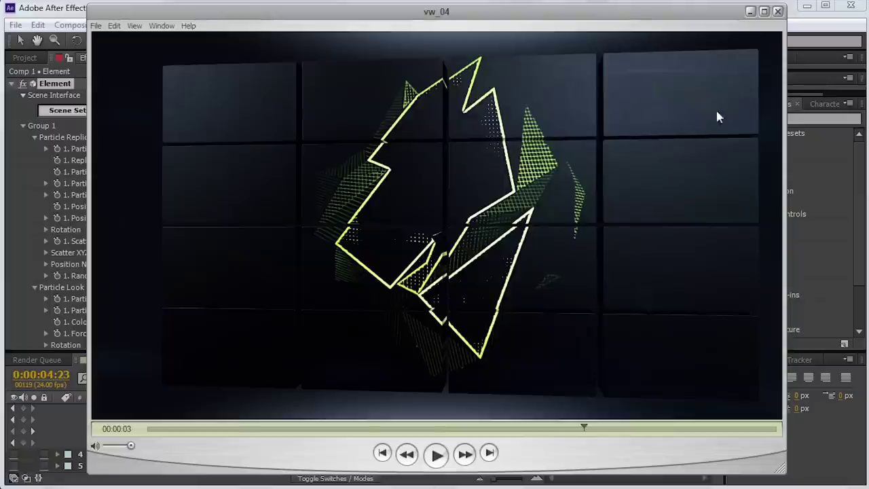
click(751, 12)
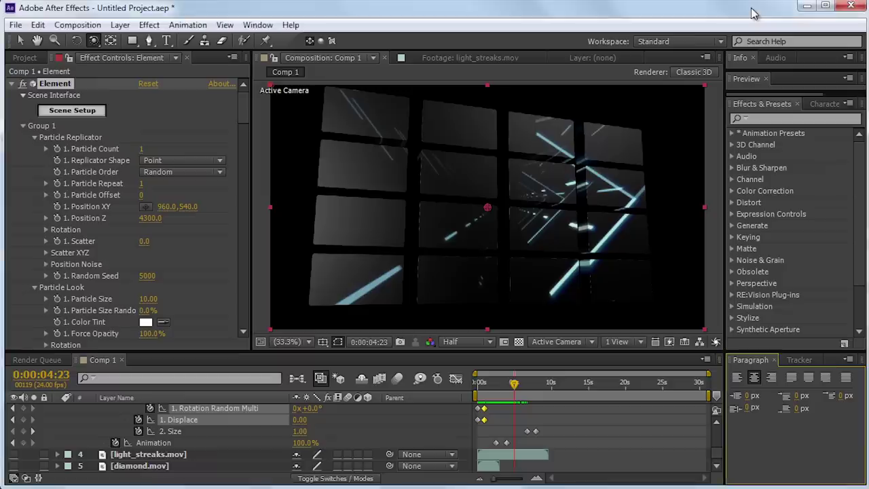
Add the metal_grunge_painted_07 preset from Pro_Shaders > Metal to the scene and select it
click(82, 113)
click(591, 199)
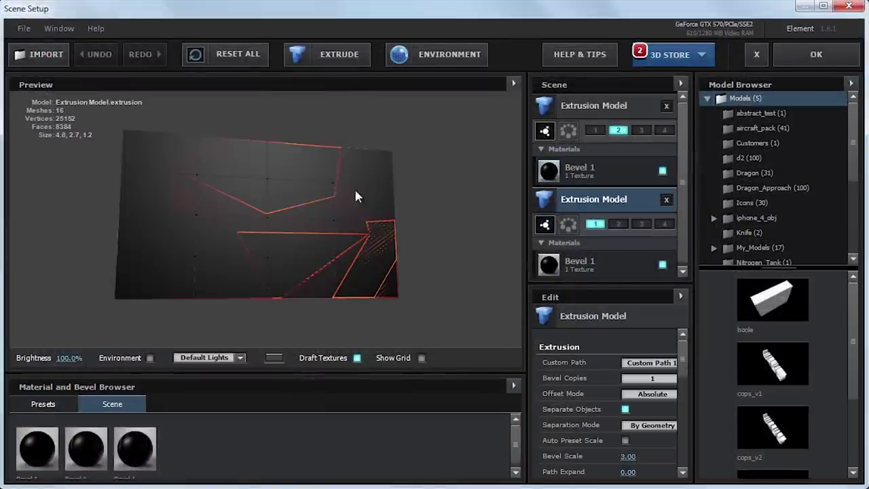
click(43, 404)
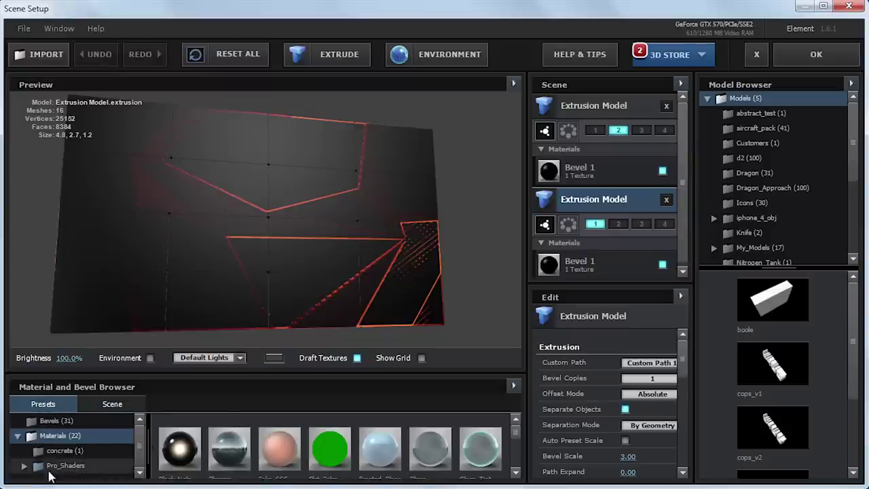
click(68, 466)
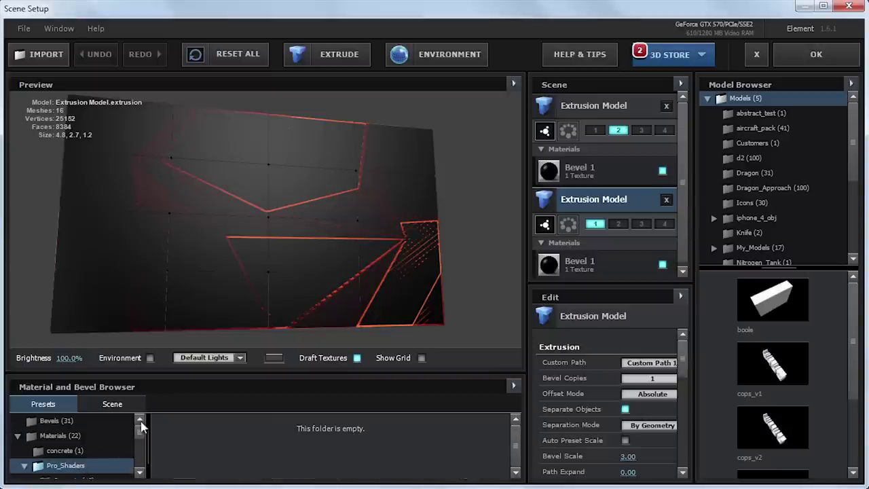
drag(140, 430, 140, 436)
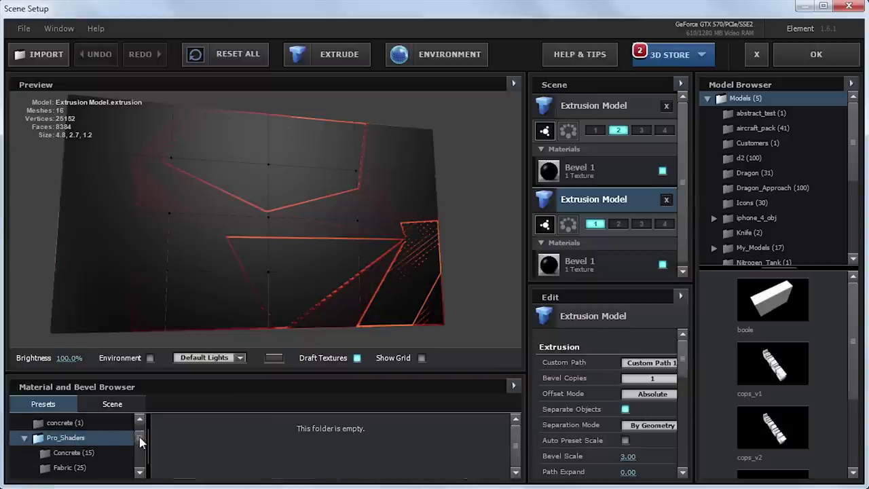
scroll(93, 448, down, 3)
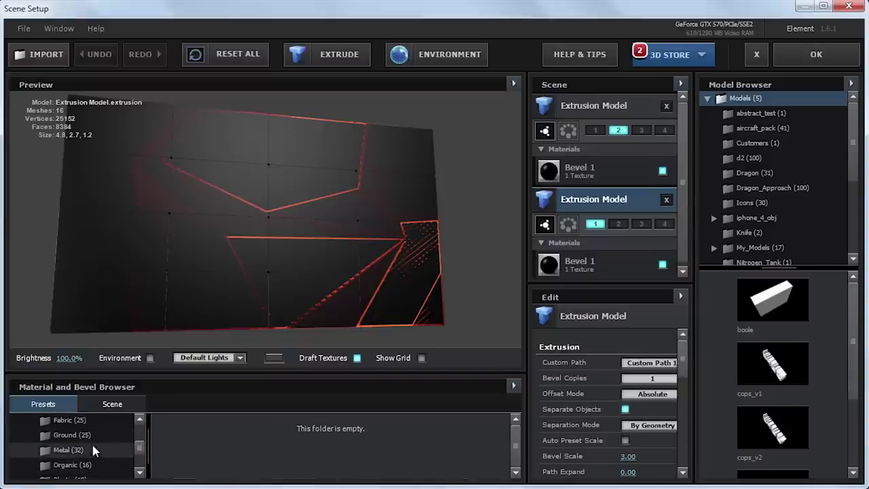
click(90, 452)
scroll(292, 443, down, 1)
scroll(292, 442, down, 1)
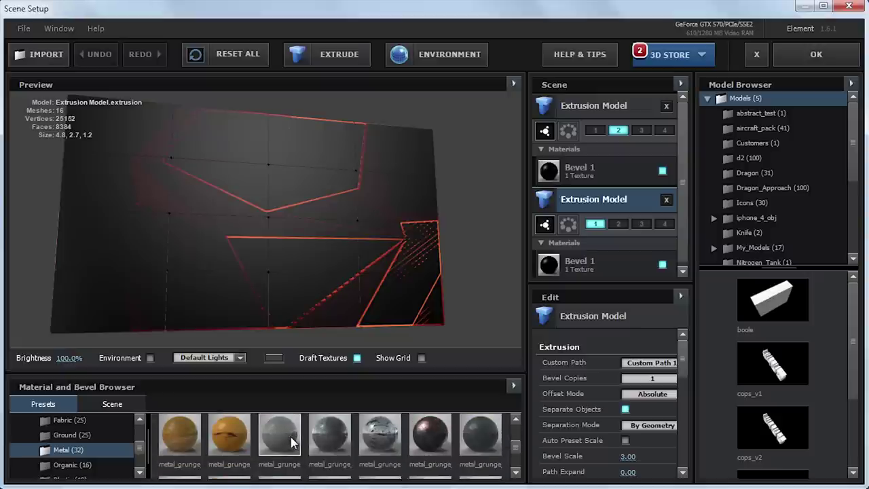
right_click(431, 430)
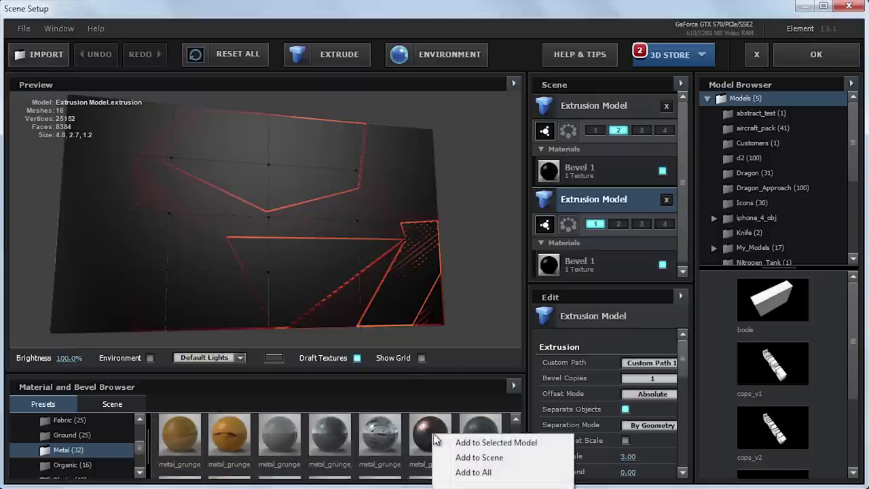
click(492, 460)
click(103, 405)
click(184, 448)
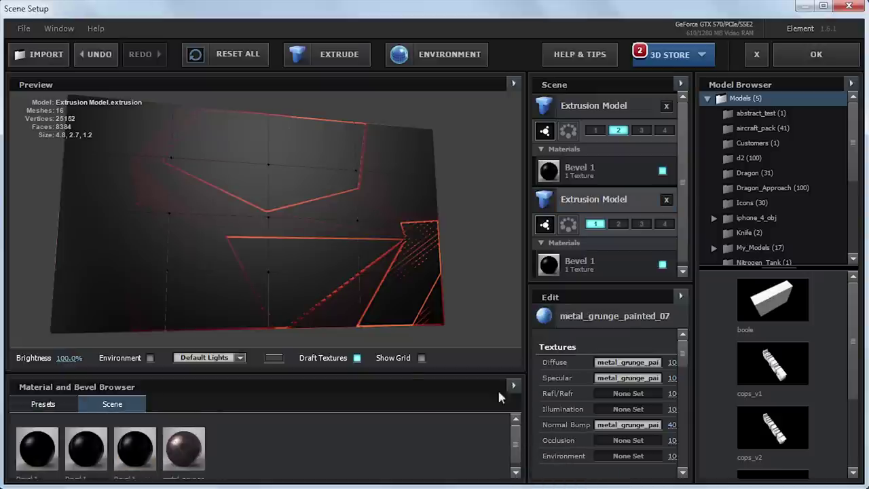
Copy metal_grunge's Specular texture into the second extrusion's Bevel 1 Specular slot
click(627, 378)
drag(652, 282, 608, 212)
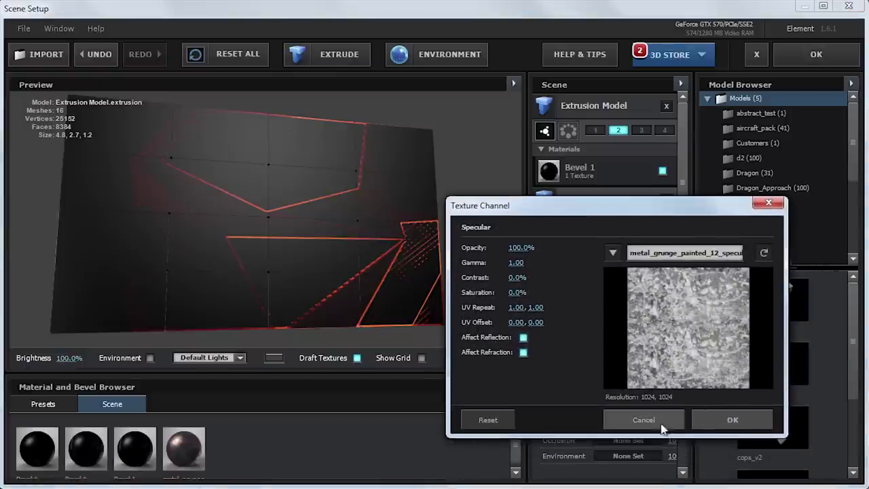
click(712, 421)
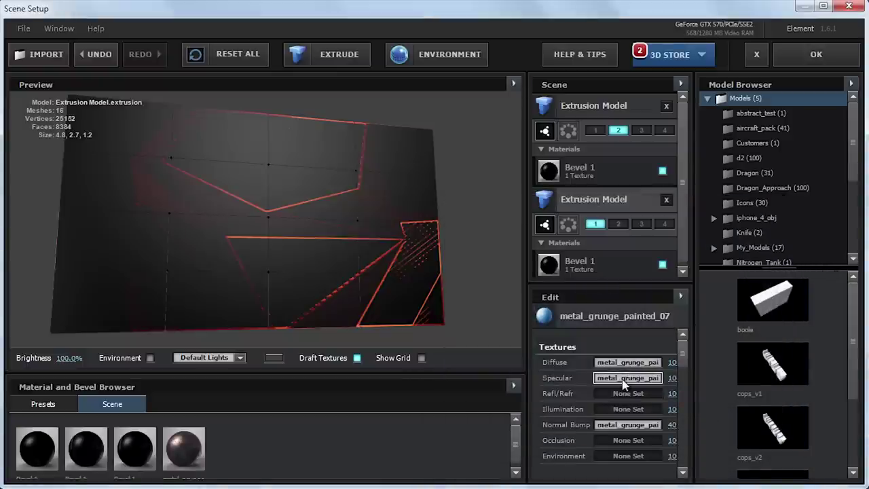
right_click(626, 379)
click(653, 408)
click(617, 270)
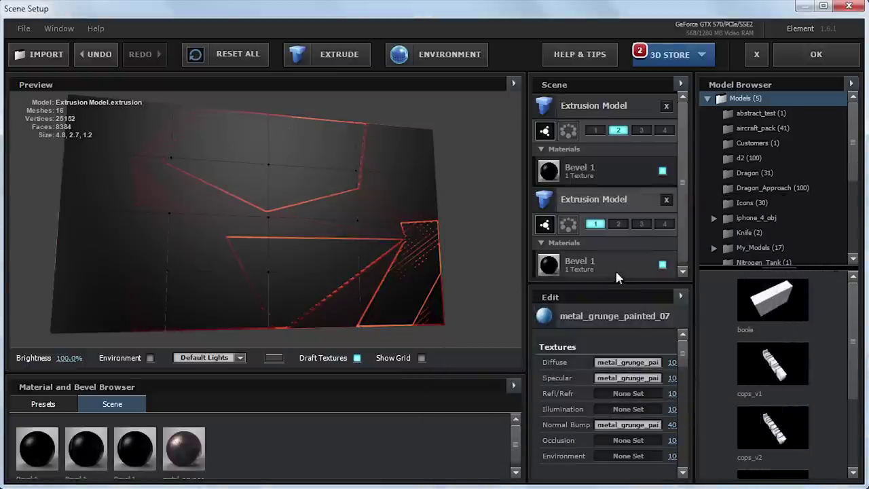
scroll(601, 371, down, 5)
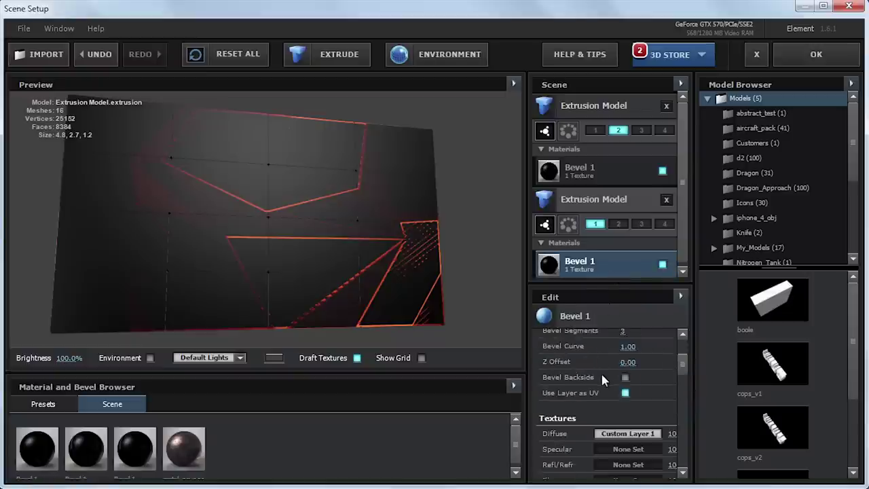
scroll(602, 376, up, 3)
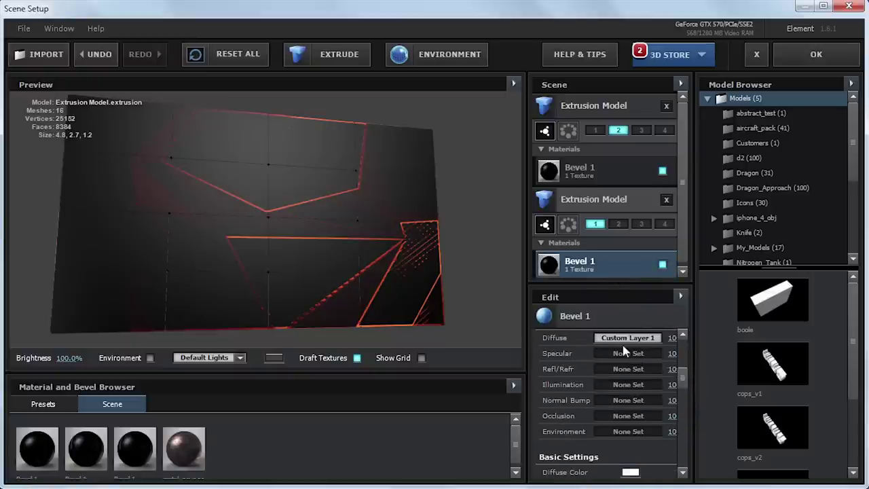
right_click(624, 352)
click(644, 399)
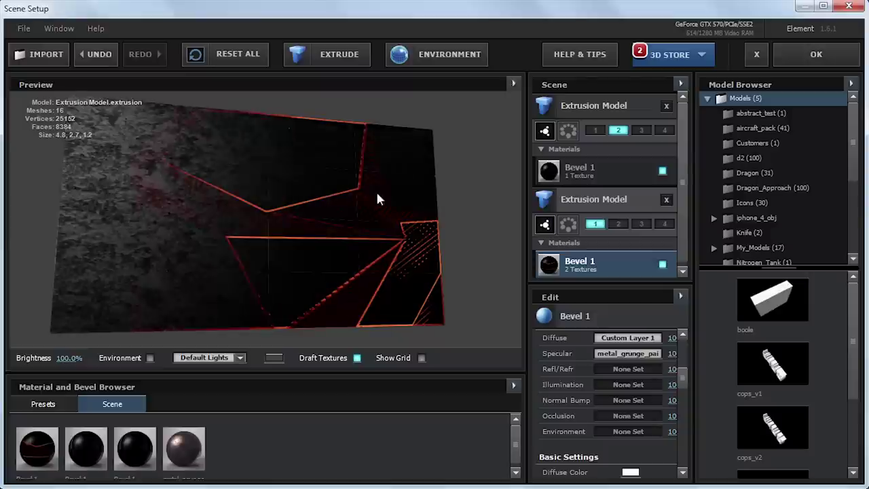
Set Bevel 1's Specular to 0.31 and Shininess to 0.66
scroll(652, 427, down, 3)
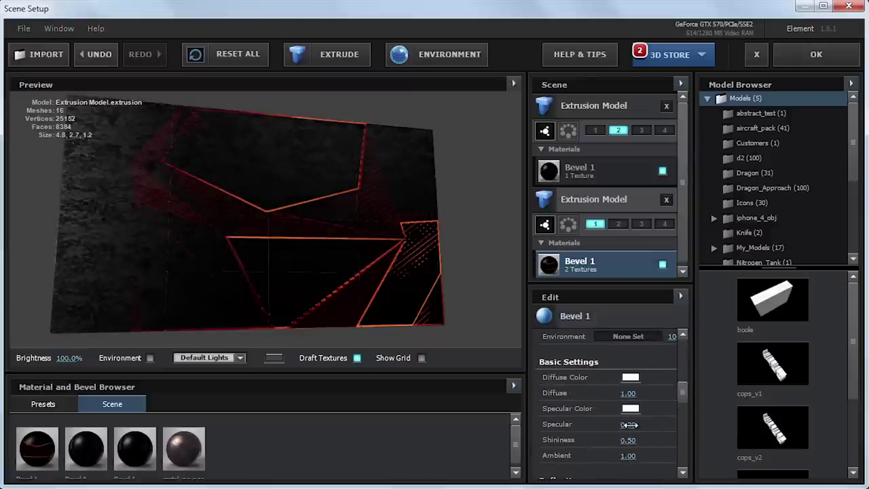
scroll(669, 383, up, 1)
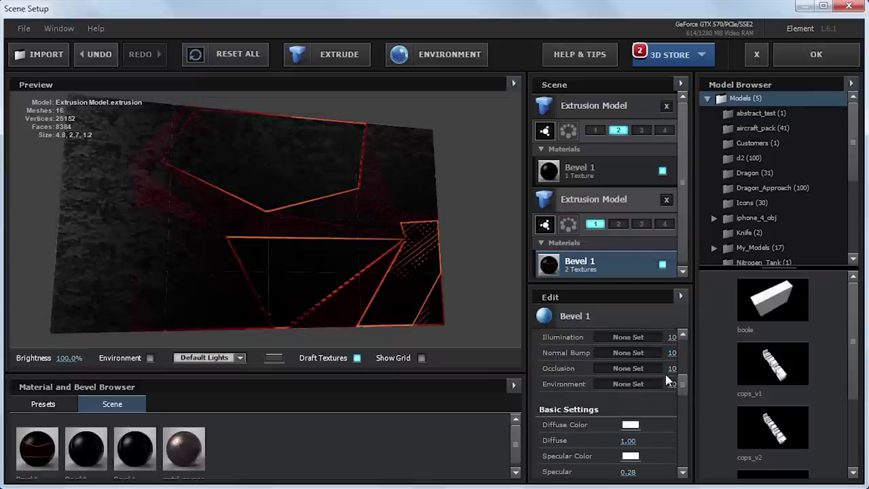
drag(694, 346, 709, 345)
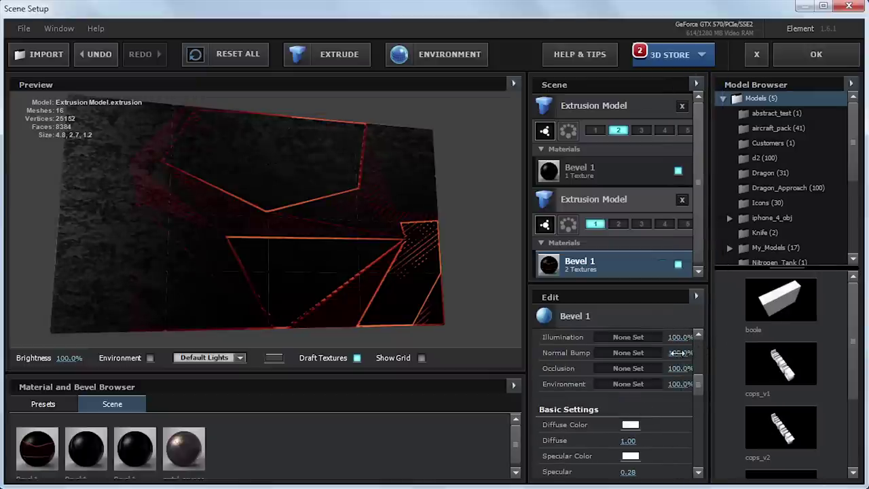
drag(700, 392, 666, 381)
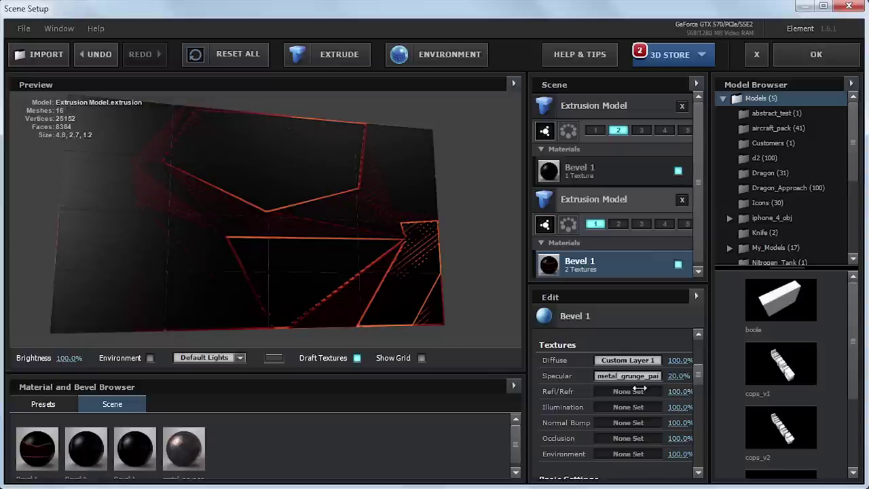
scroll(654, 411, down, 3)
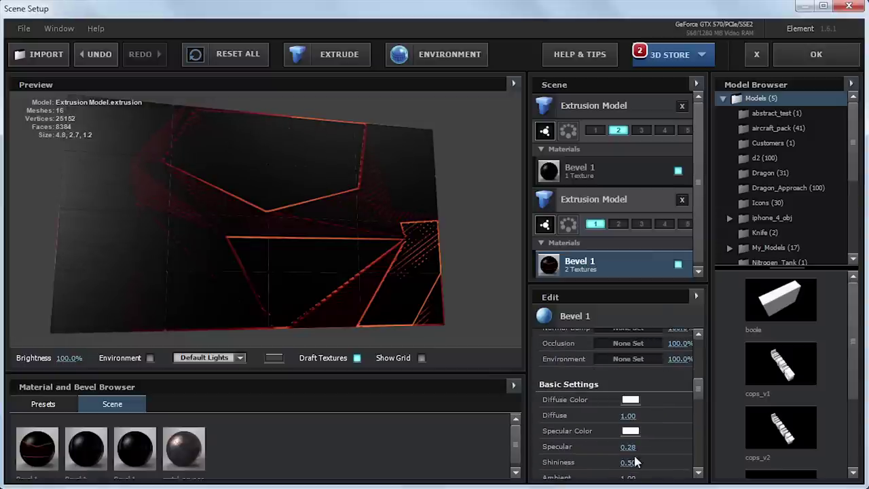
drag(630, 449, 631, 462)
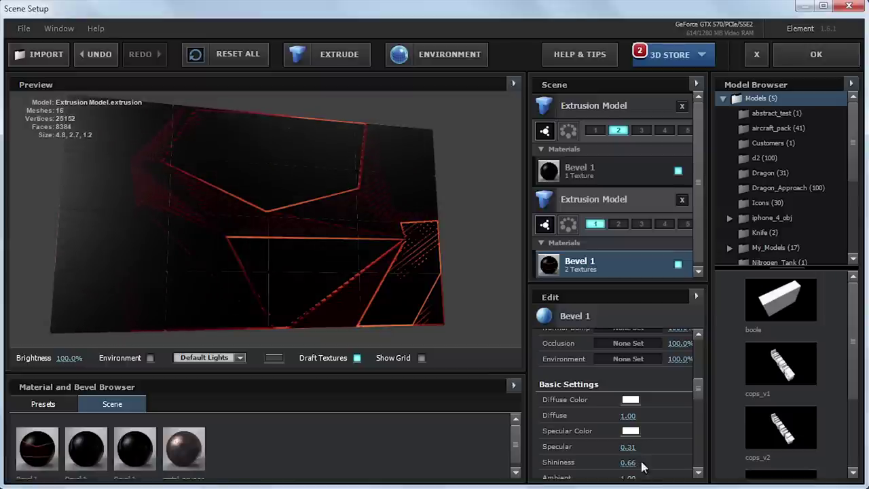
scroll(643, 424, up, 3)
Apply the scene setup and review the animation from the start
click(827, 56)
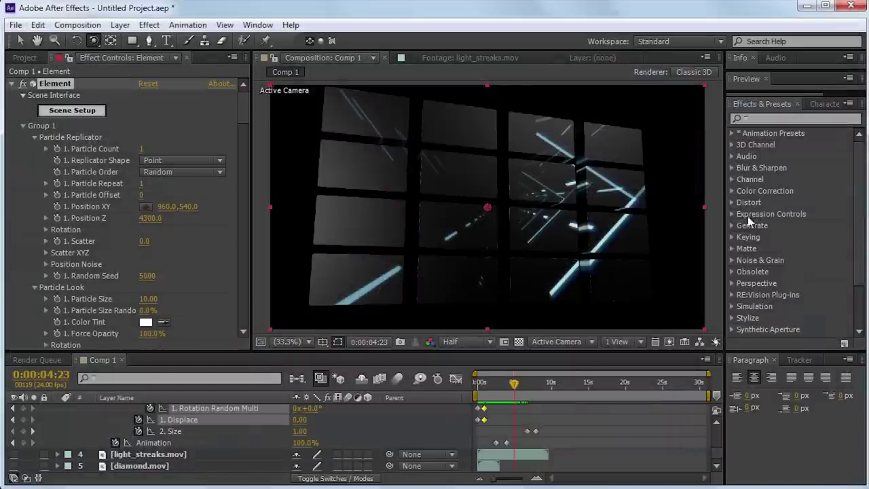
mouse_move(511, 387)
mouse_down()
mouse_move(486, 387)
mouse_move(495, 389)
mouse_up()
key(space)
scroll(504, 403, up, 10)
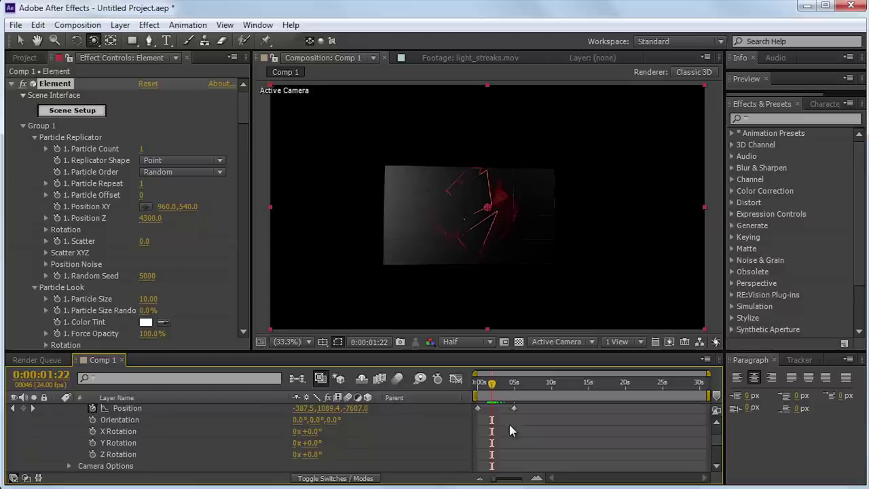
drag(485, 387, 478, 387)
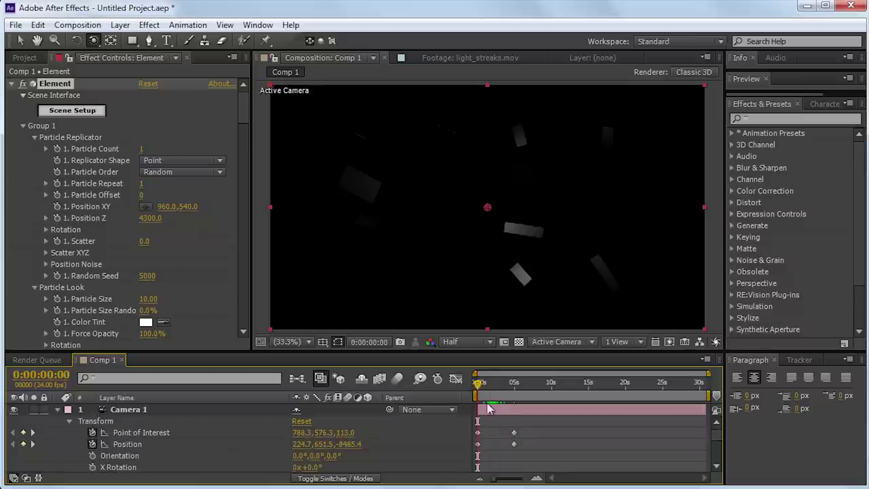
Move Camera 1 closer to the panels at 0:00:04:23
drag(506, 429, 524, 459)
click(523, 442)
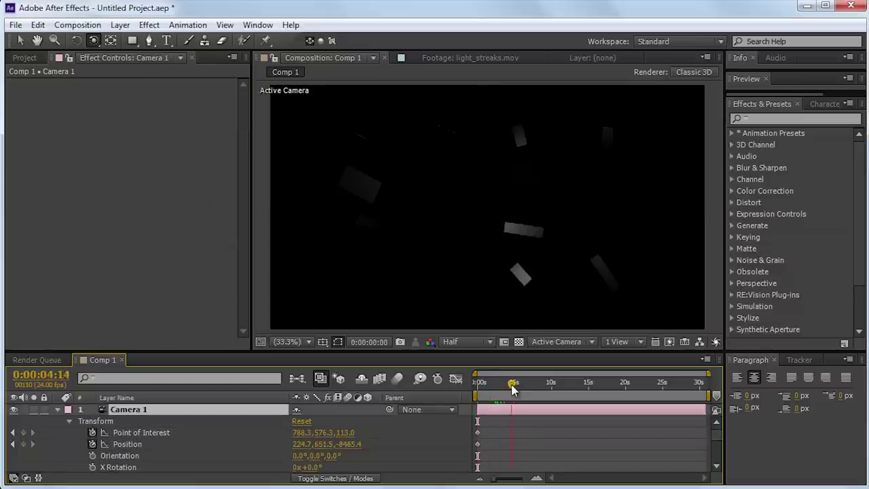
click(514, 383)
drag(503, 258, 471, 277)
key(Home)
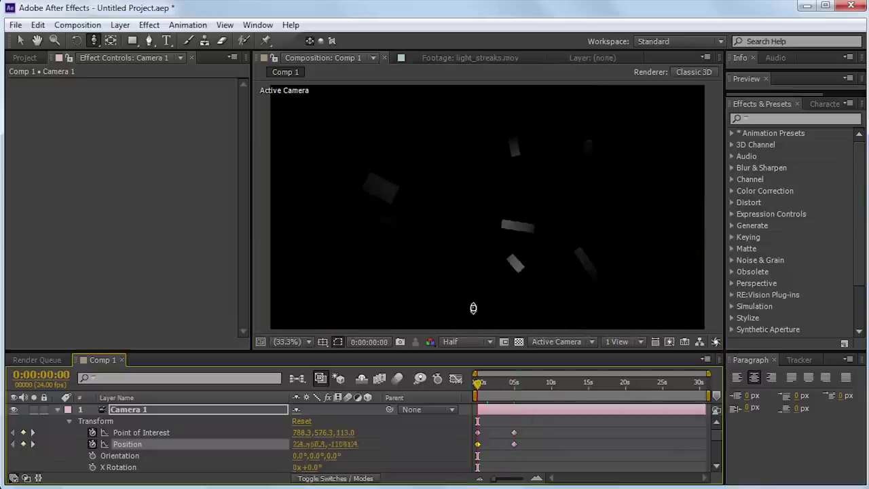
drag(478, 382, 514, 385)
drag(506, 204, 516, 188)
key(Home)
drag(480, 383, 500, 391)
Shift the Point of Interest keyframes to 3:00, push the camera in at 5:08, and preview
shift+click(514, 435)
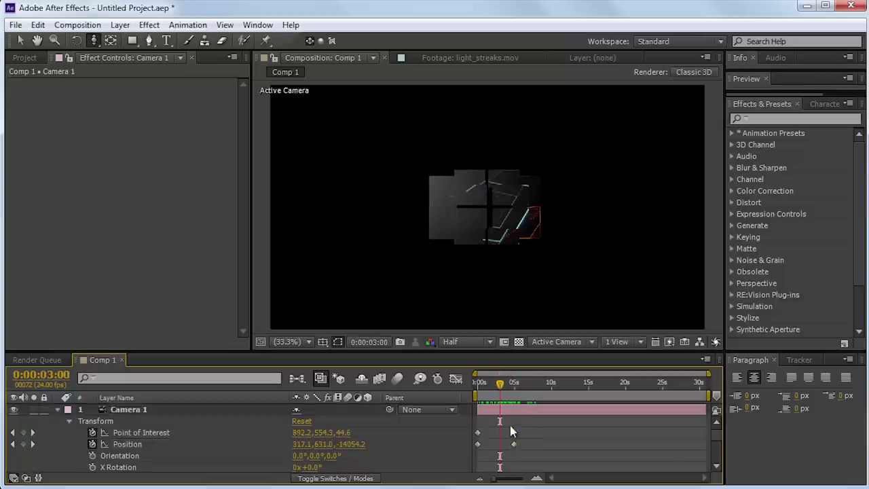
drag(508, 429, 495, 431)
drag(500, 382, 517, 382)
drag(516, 219, 541, 203)
key(c)
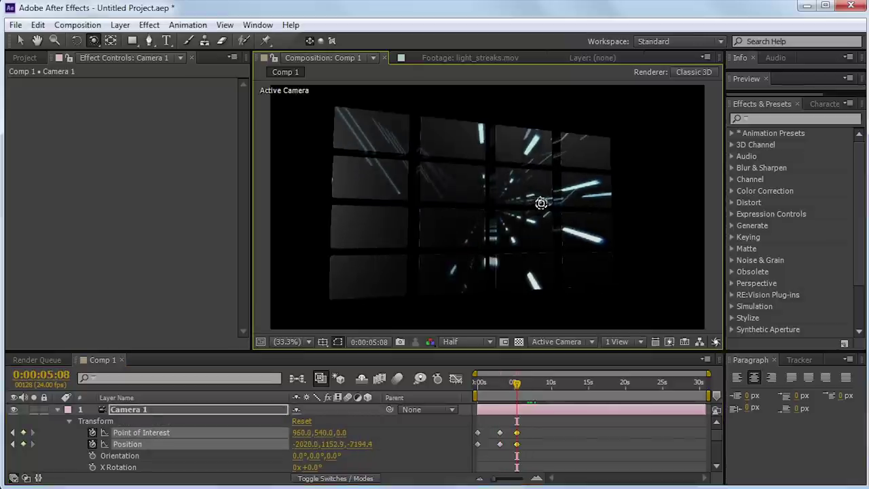
key(space)
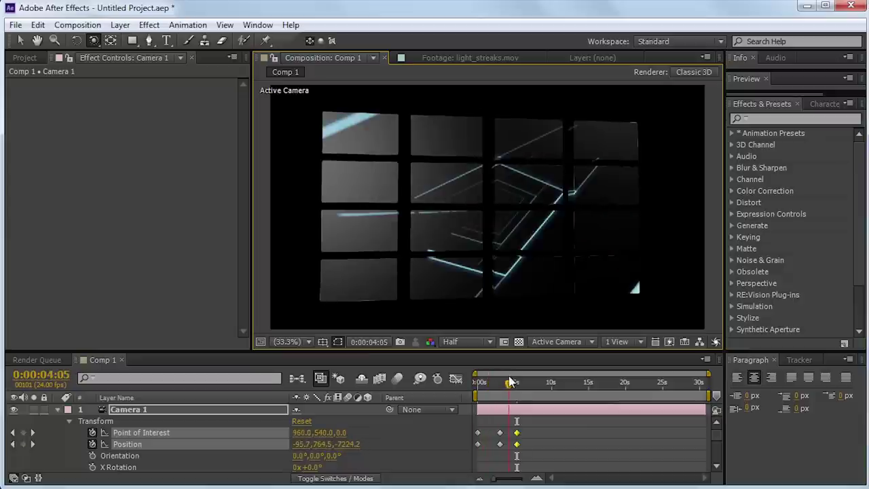
Collapse the camera properties and reopen the Element layer's Scene Setup
click(57, 411)
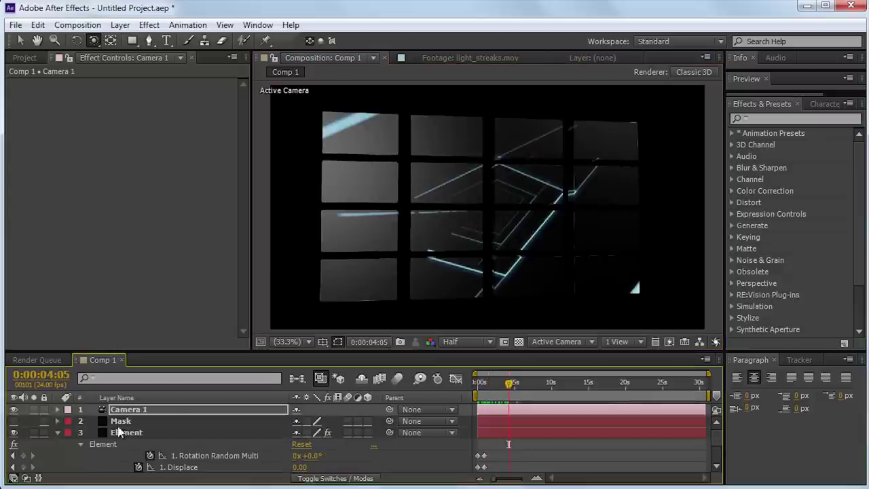
click(154, 435)
click(91, 110)
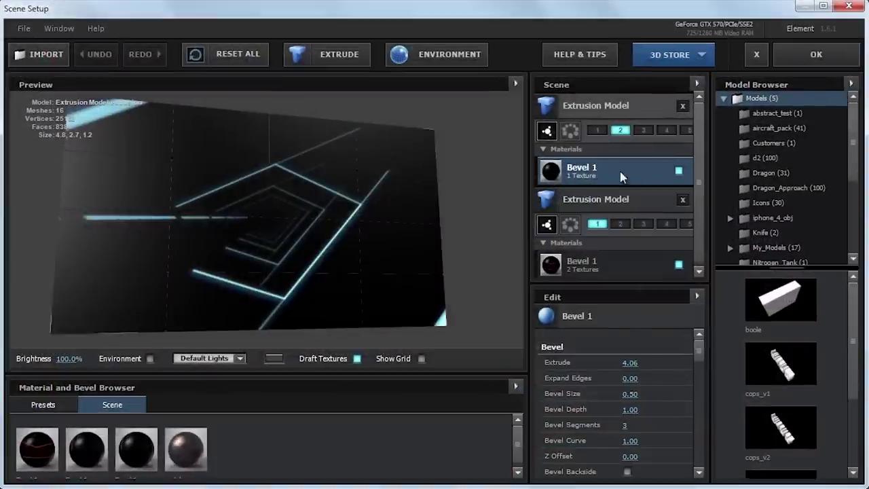
Copy the second model's Bevel 1 metal_grunge Specular texture onto the first model's Bevel 1
click(618, 198)
click(614, 266)
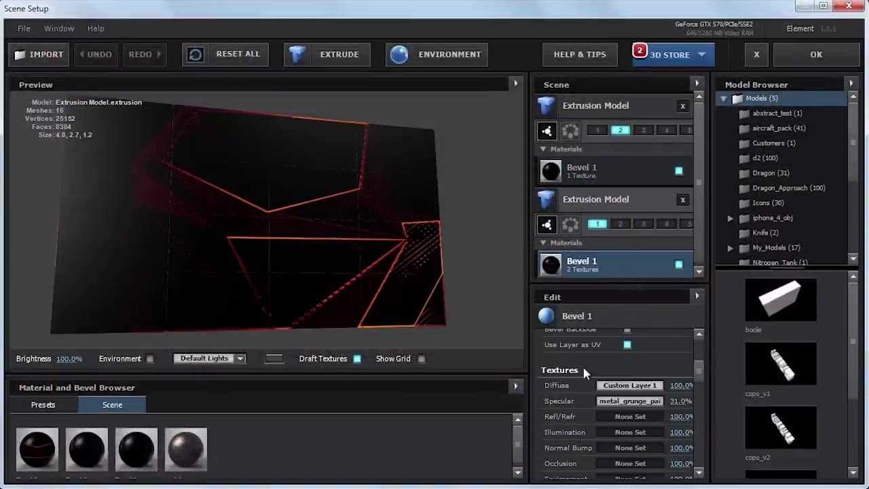
right_click(571, 404)
click(603, 429)
click(605, 169)
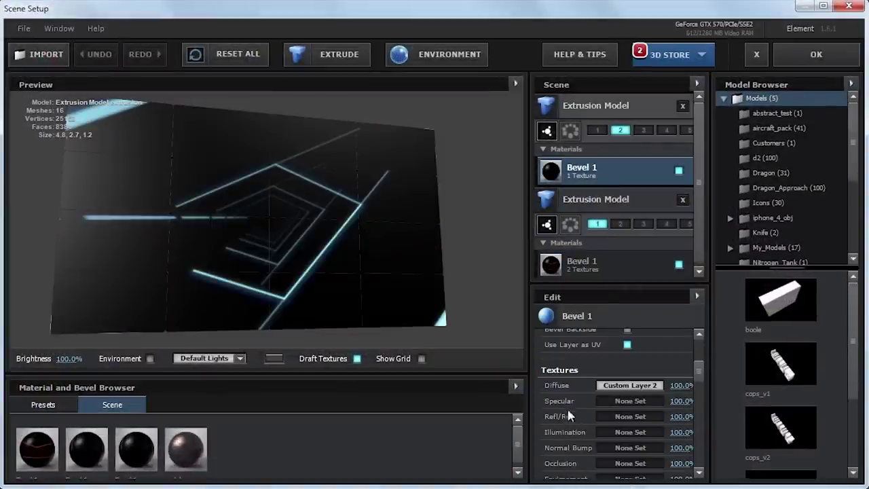
right_click(567, 405)
click(596, 447)
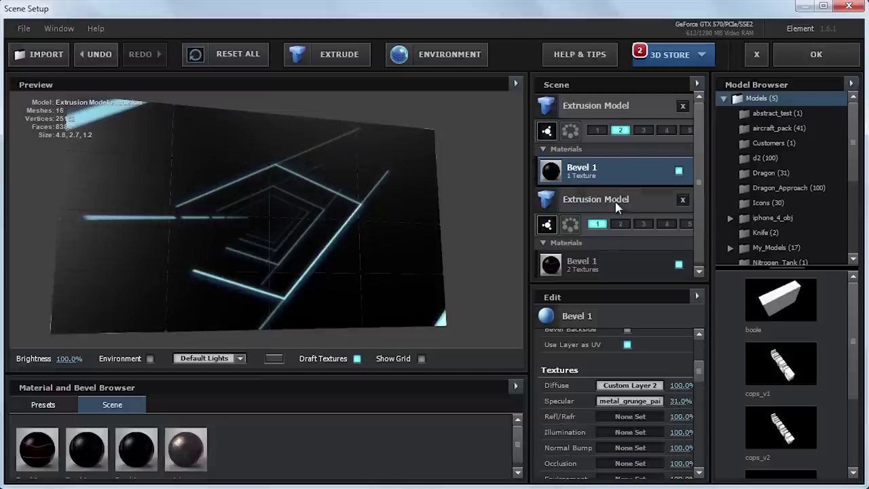
Copy the second Bevel 1's basic settings onto the first Bevel 1 and apply the scene
click(603, 198)
scroll(586, 272, down, 1)
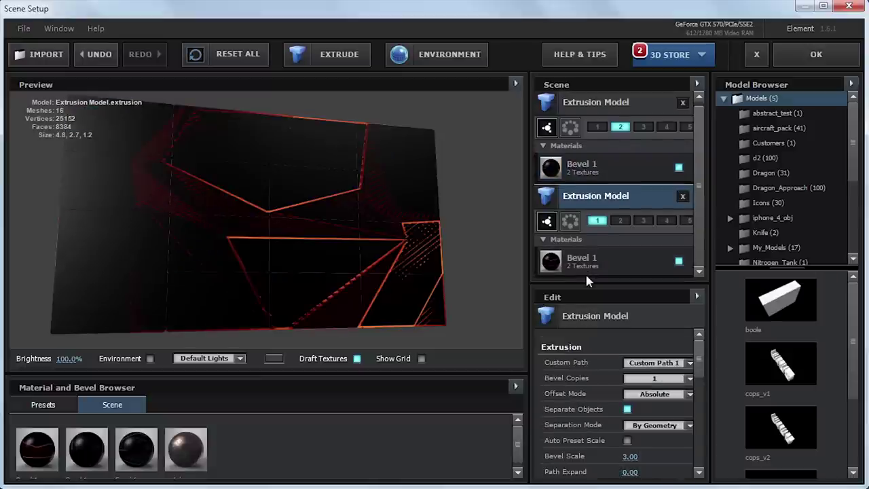
scroll(602, 373, down, 3)
scroll(597, 373, down, 5)
scroll(597, 373, up, 4)
click(599, 267)
right_click(597, 407)
click(611, 437)
click(600, 179)
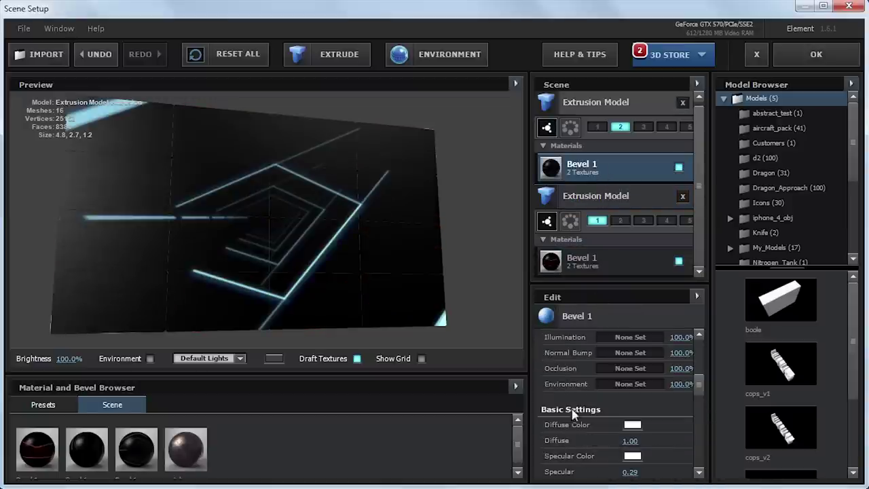
right_click(574, 416)
click(602, 458)
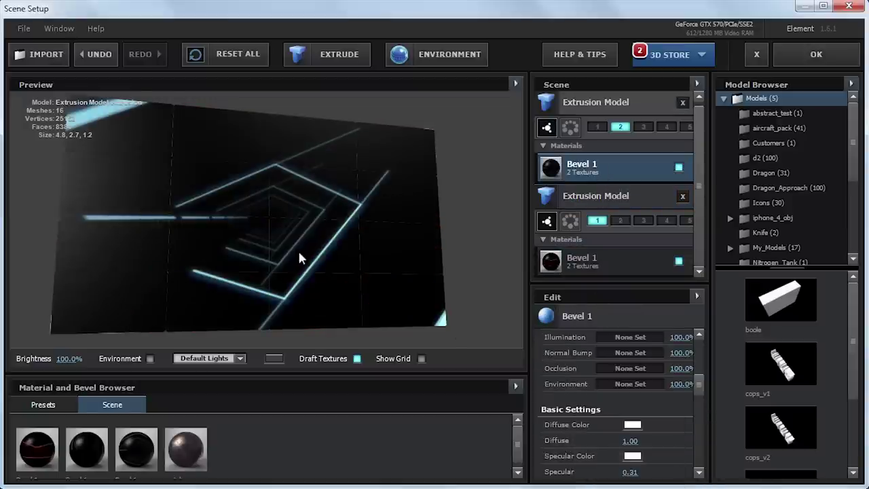
click(808, 57)
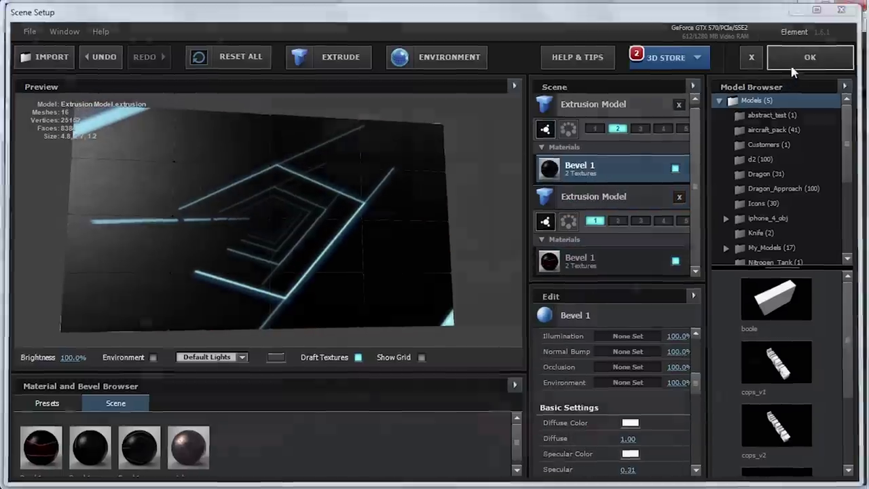
mouse_move(504, 385)
mouse_down()
mouse_move(495, 383)
mouse_move(521, 383)
mouse_move(510, 384)
mouse_up()
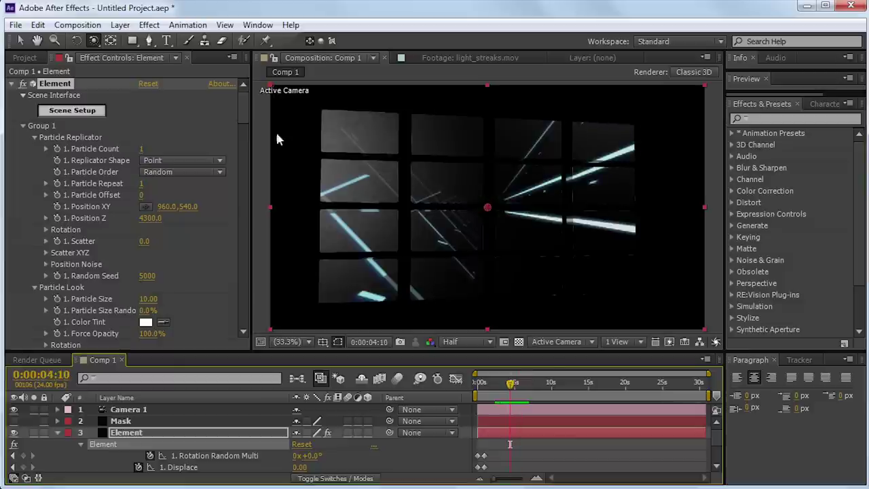
Reopen Scene Setup and set the second Bevel 1's Illumination to Custom Layer 1 at about 46%
click(93, 113)
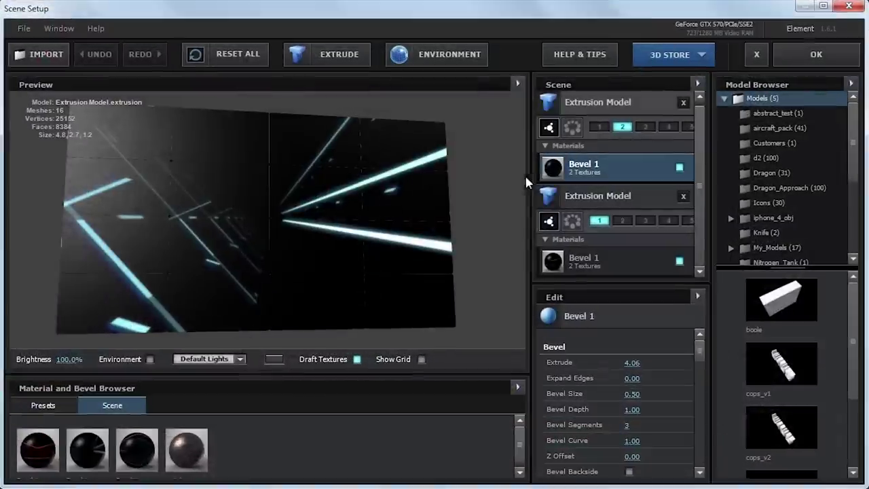
click(613, 196)
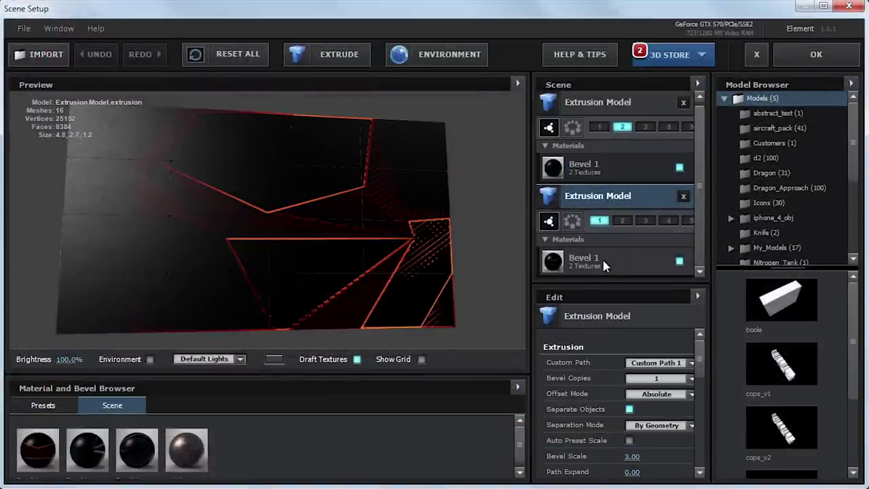
click(610, 263)
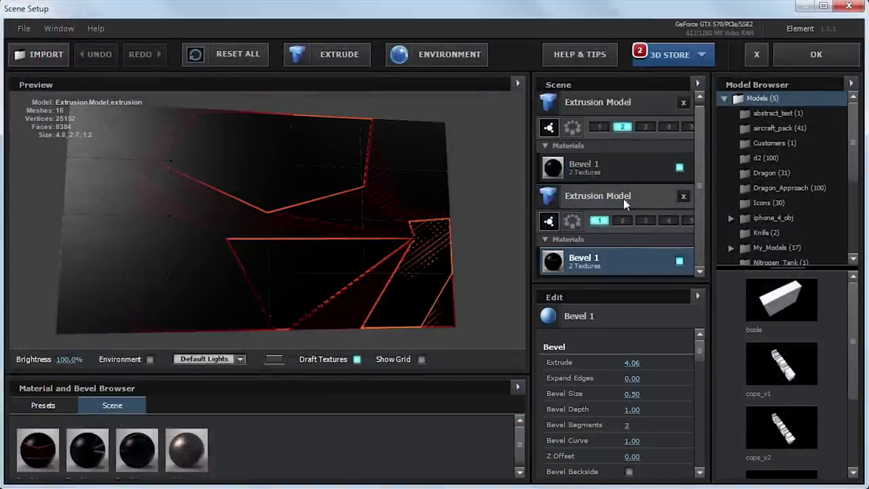
scroll(637, 342, down, 5)
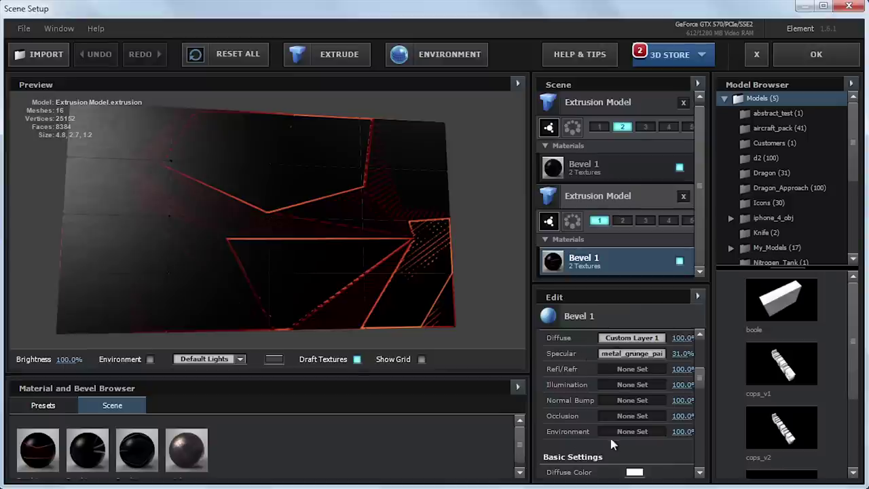
click(607, 384)
drag(662, 286, 610, 214)
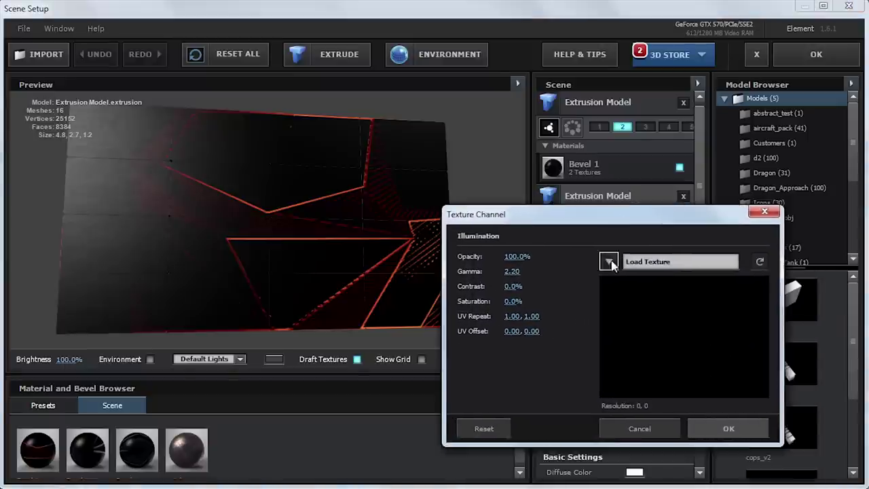
click(609, 261)
click(627, 284)
click(728, 428)
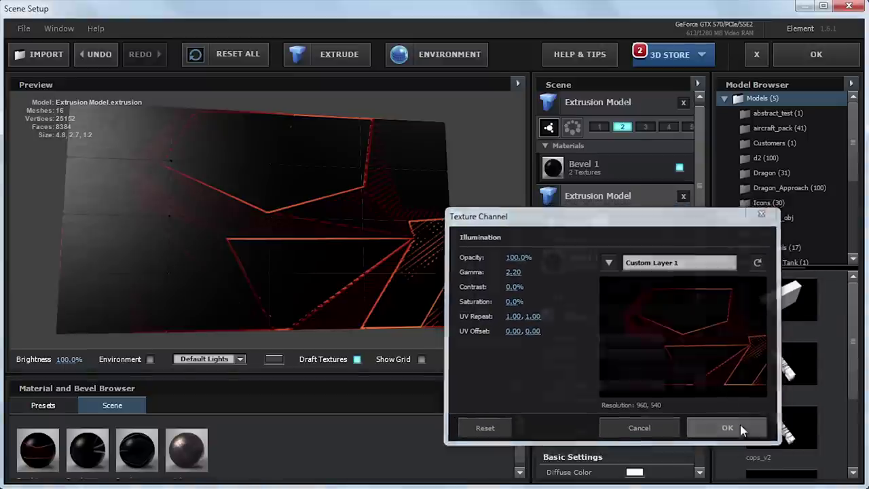
scroll(624, 401, down, 6)
scroll(630, 371, up, 3)
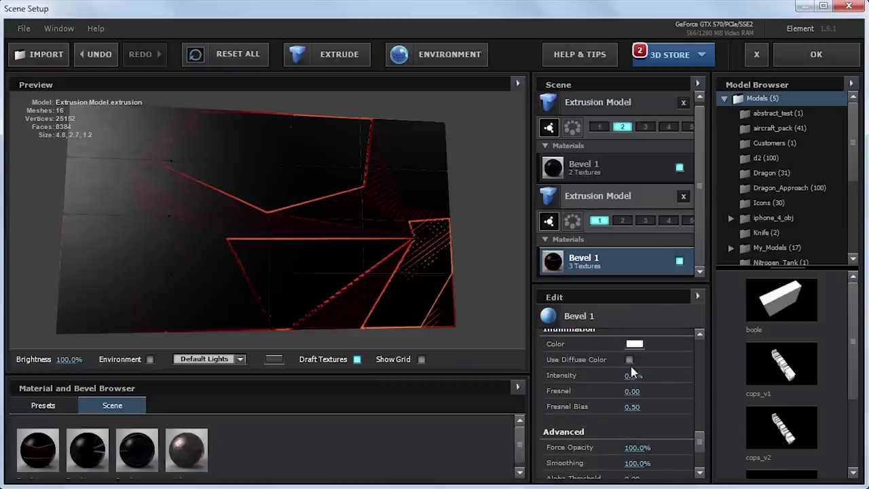
drag(644, 375, 669, 368)
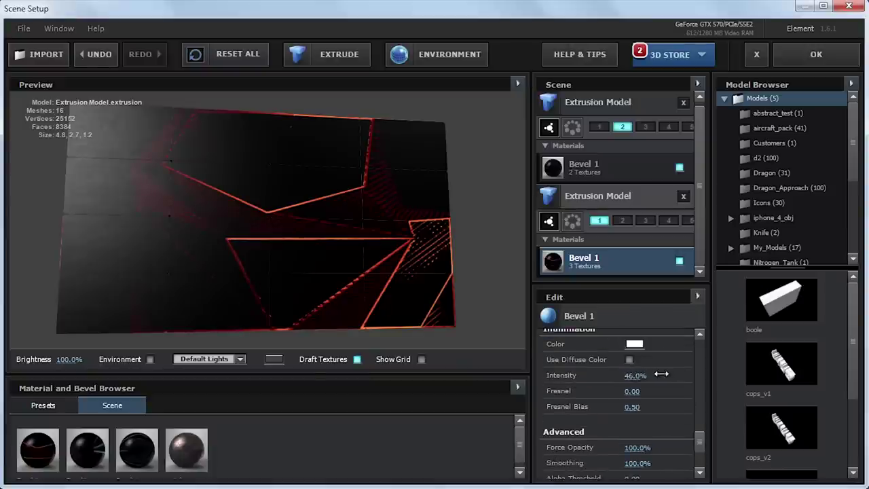
Paste Custom Layer 2 into the first Bevel 1's Illumination at 50% intensity and apply the scene
scroll(669, 389, up, 3)
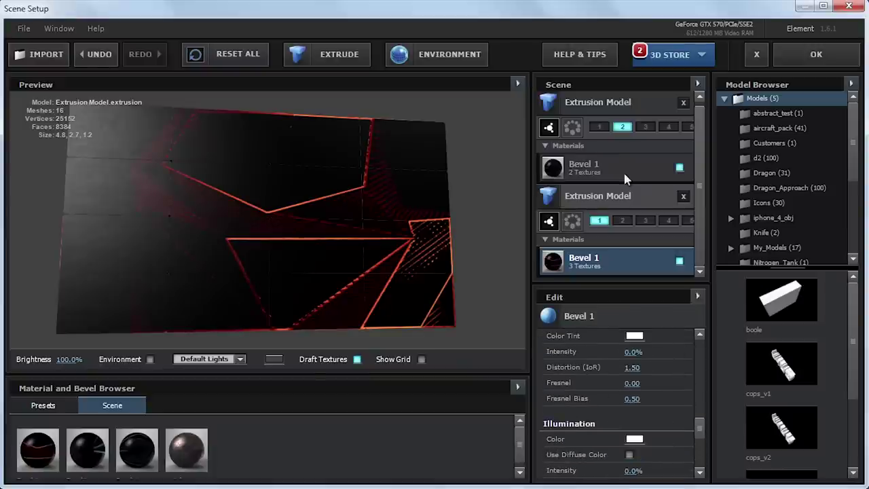
click(584, 167)
scroll(612, 380, down, 3)
right_click(608, 377)
click(621, 402)
right_click(613, 421)
click(662, 466)
scroll(602, 438, down, 3)
scroll(611, 418, down, 2)
drag(632, 375, 653, 376)
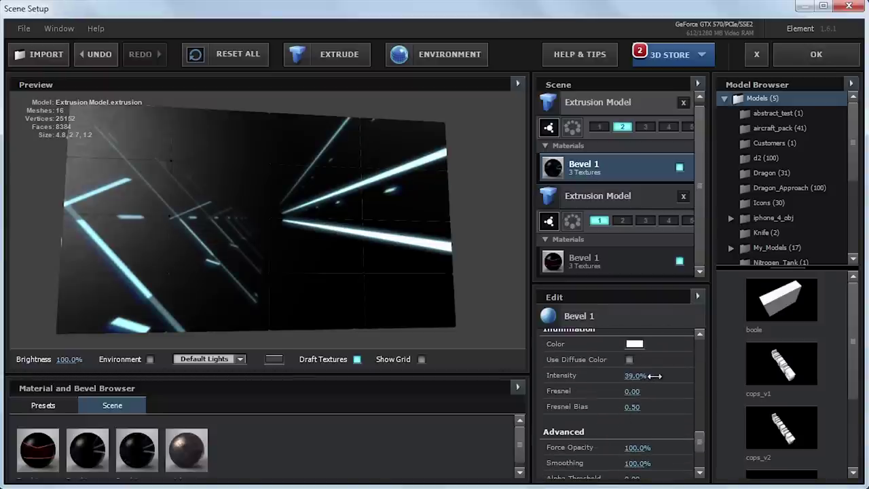
click(817, 55)
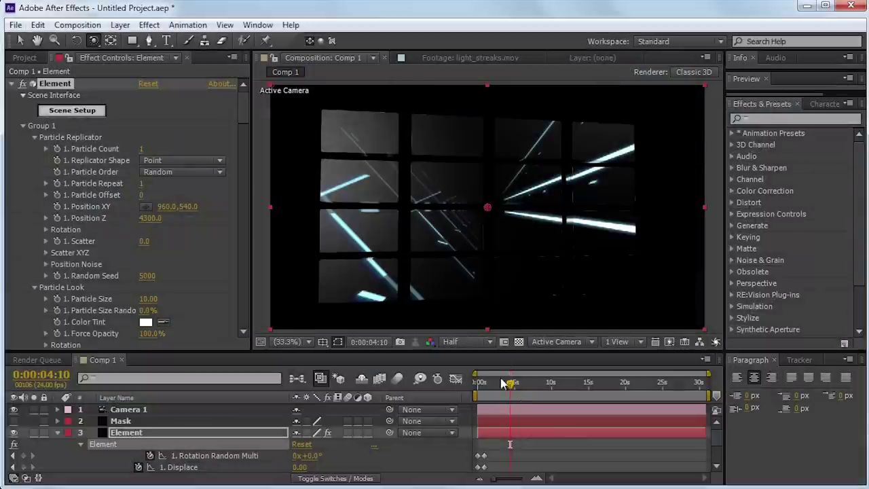
Enable Element's Glow under Render Settings with Glow Intensity 4.1, then check frames near three seconds
drag(517, 387, 500, 388)
drag(243, 102, 252, 306)
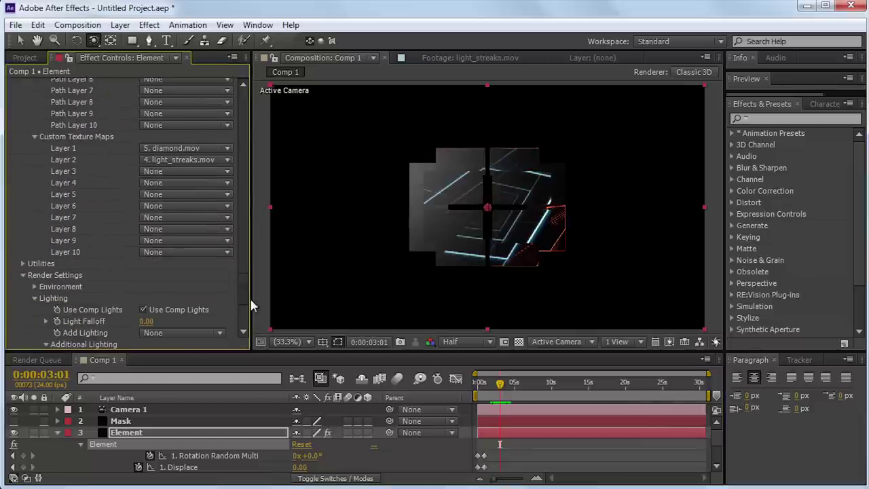
scroll(34, 292, down, 6)
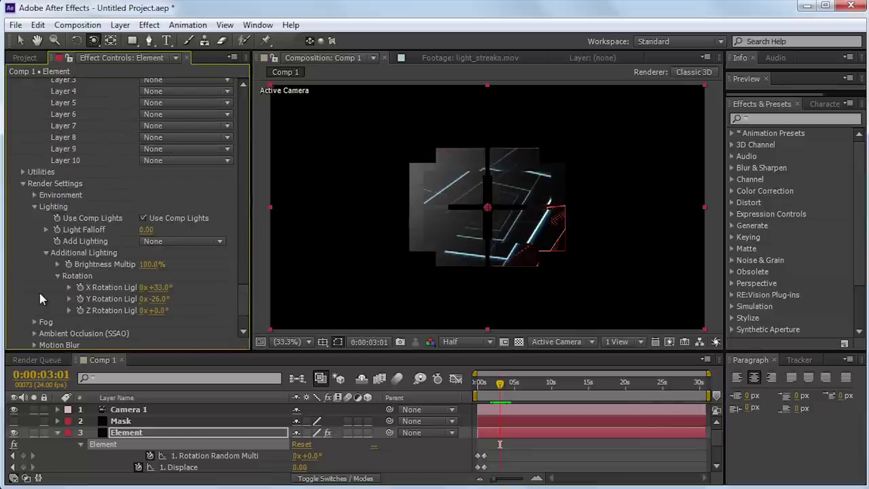
click(34, 307)
scroll(155, 301, down, 3)
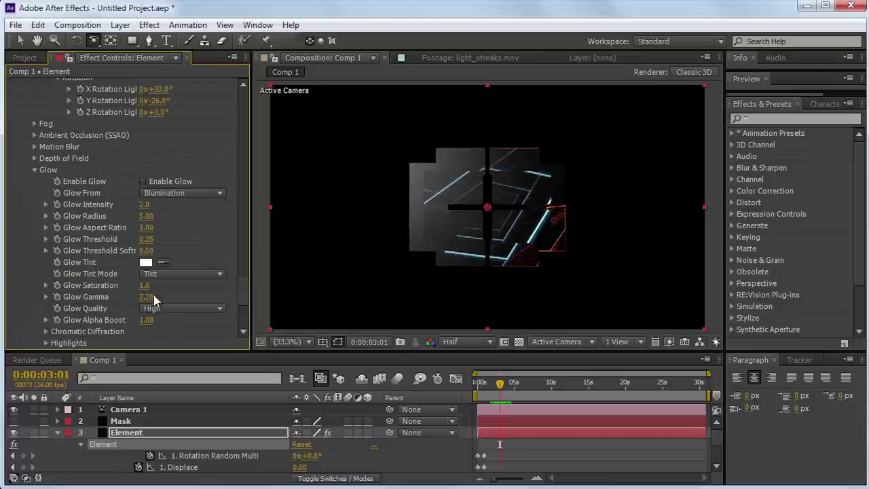
click(143, 182)
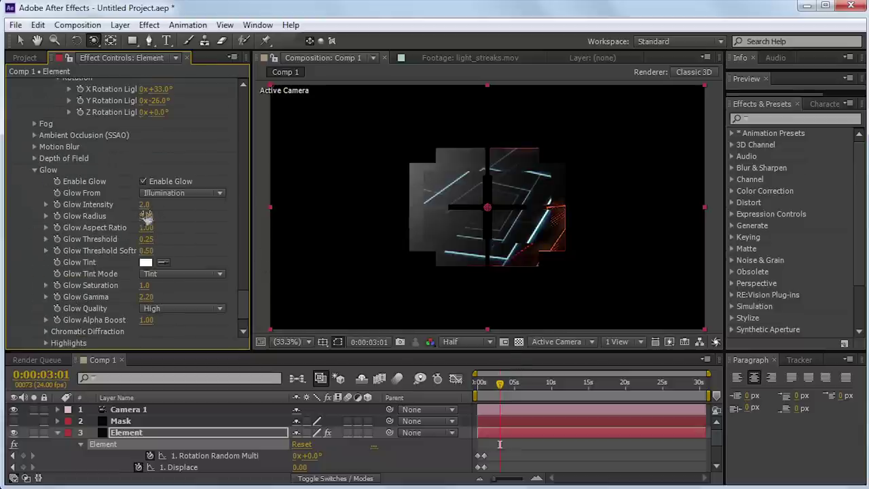
drag(162, 203, 155, 203)
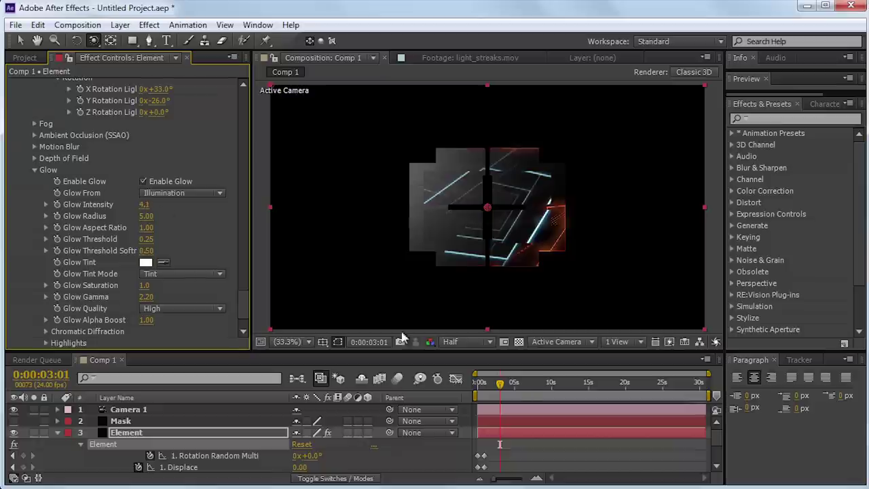
mouse_move(499, 386)
mouse_down()
mouse_move(486, 386)
mouse_move(515, 384)
mouse_up()
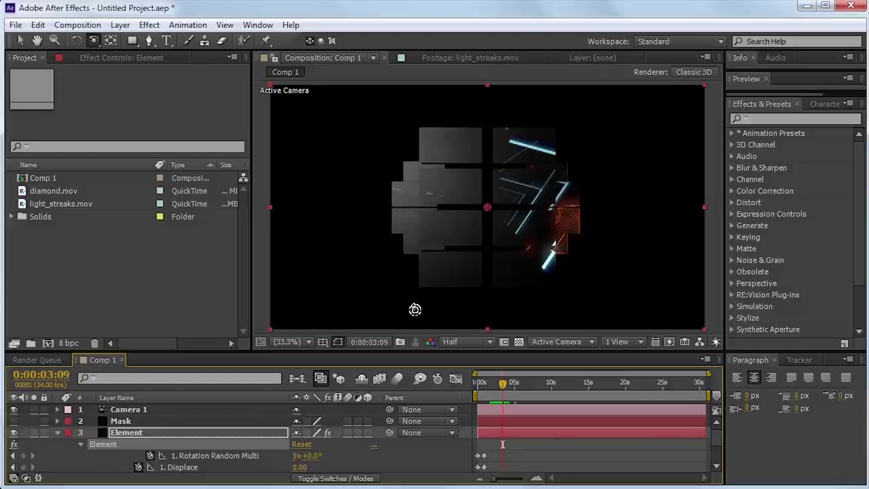
Import the sunset movie into the project and add it to the composition as a layer
key(alt+Tab)
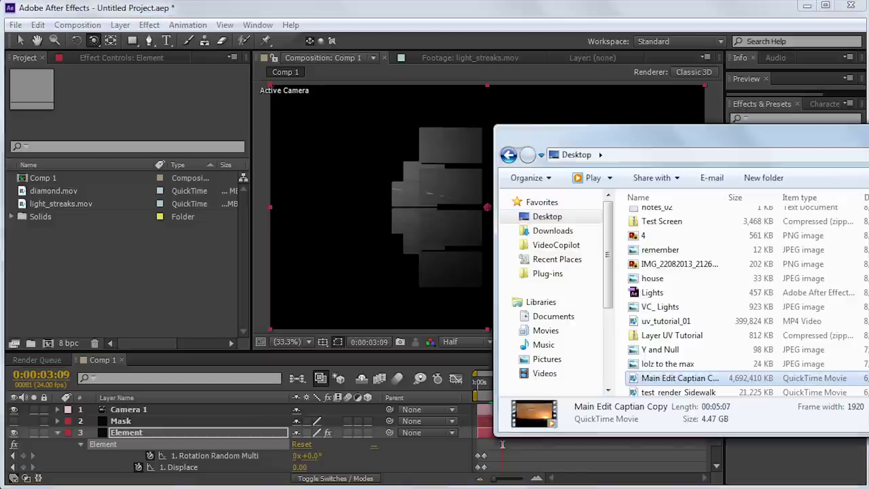
drag(680, 378, 128, 294)
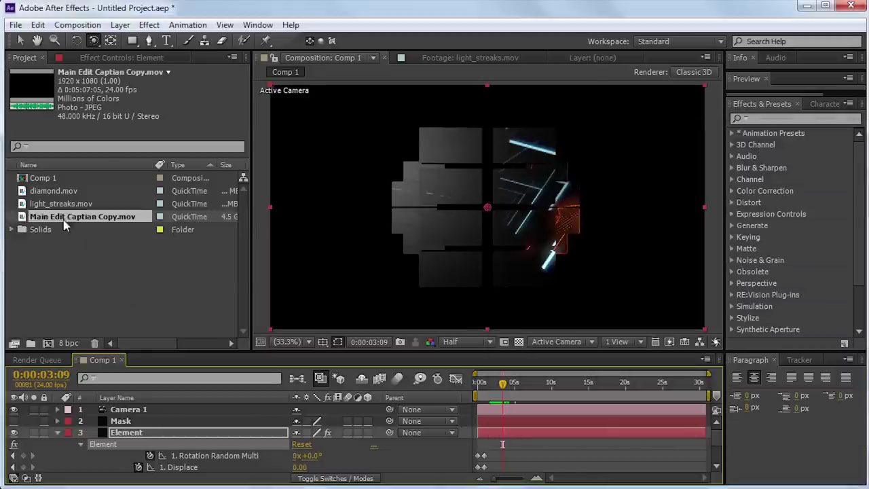
drag(134, 422, 133, 422)
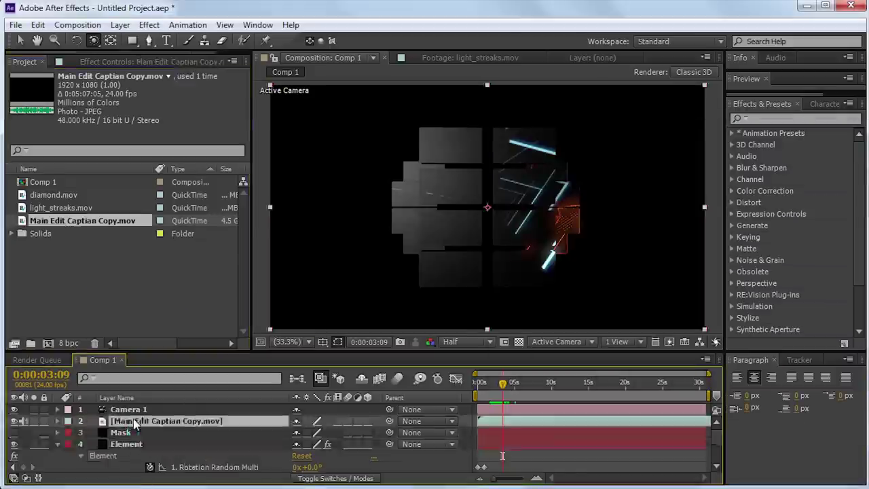
drag(482, 384, 49, 453)
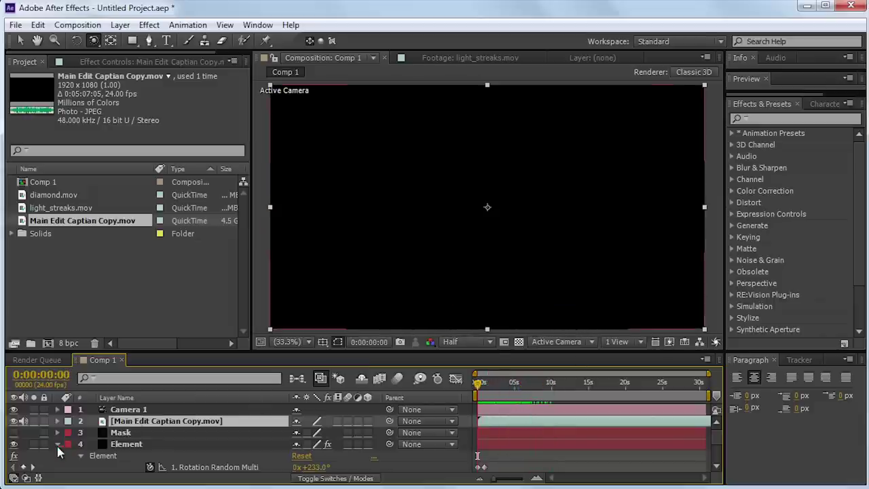
Duplicate the sunset layer, rename the two copies 1 and 2, and offset layer 2's start time
click(57, 445)
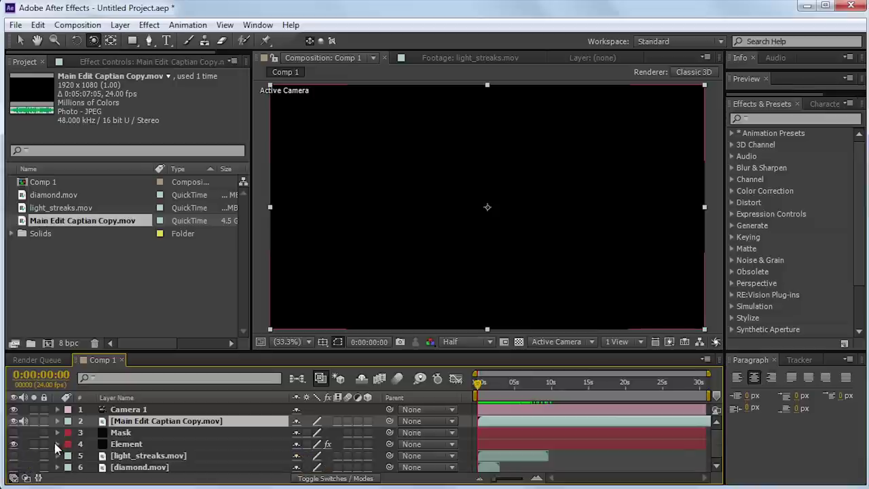
click(140, 446)
click(180, 423)
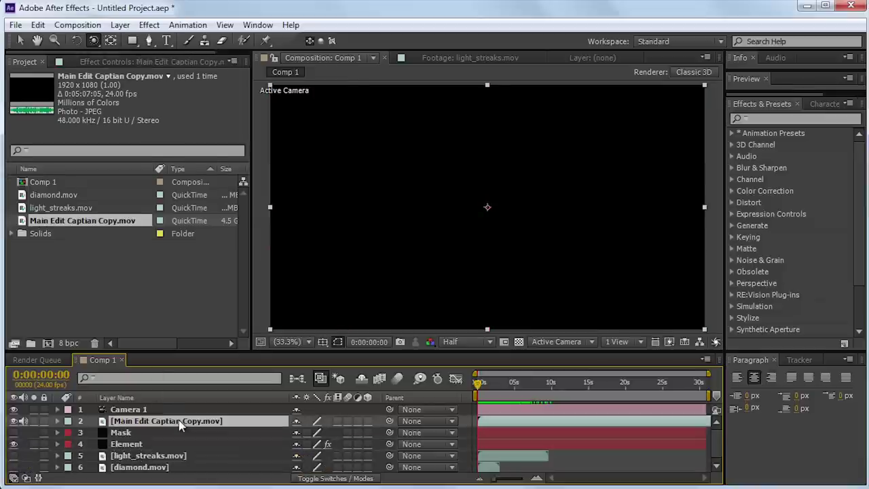
key(ctrl+d)
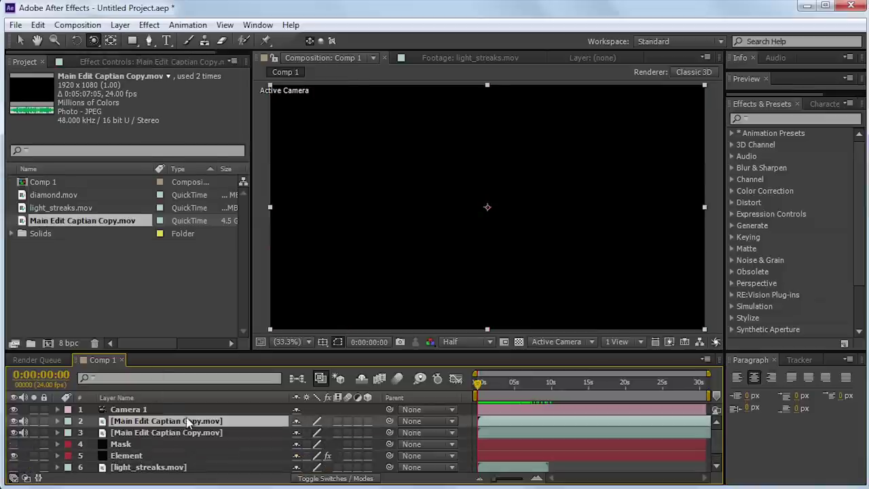
click(203, 434)
key(Return)
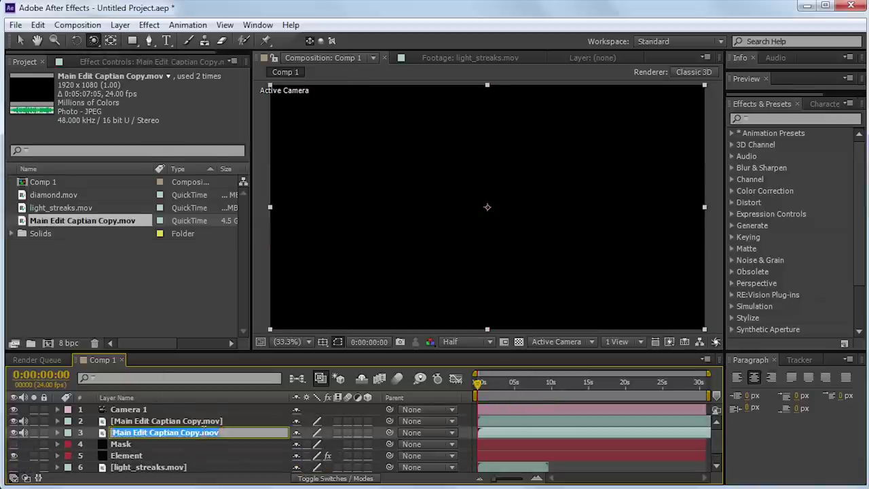
text(1)
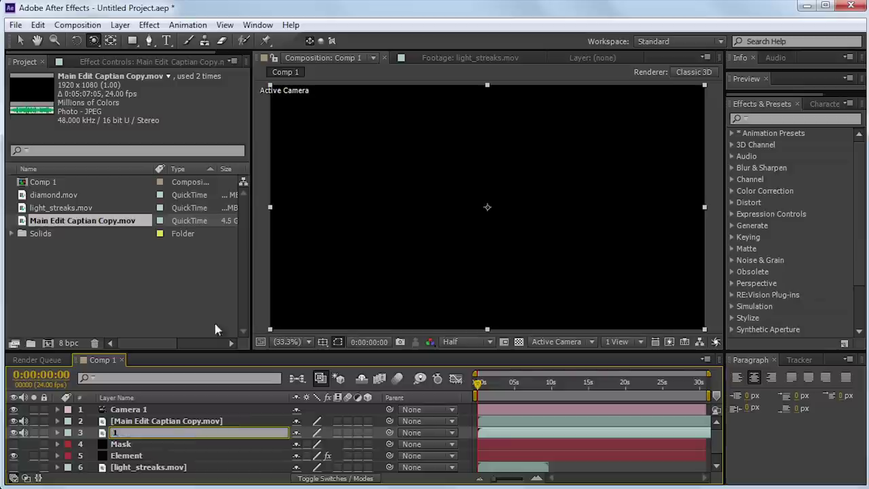
click(197, 422)
key(Return)
text(2)
key(Return)
drag(484, 381, 528, 380)
drag(575, 421, 489, 421)
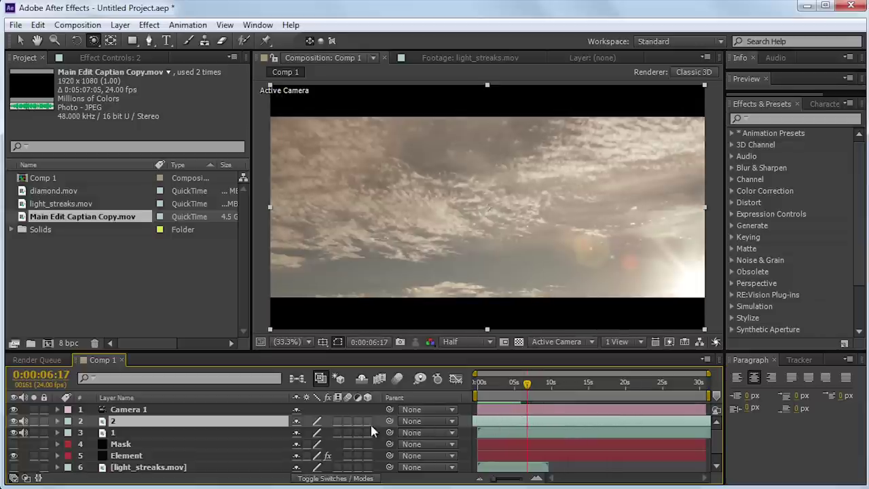
Set Element's Custom Texture Layer 3 to layer 1 and Layer 4 to layer 2, then hide both footage layers
click(144, 459)
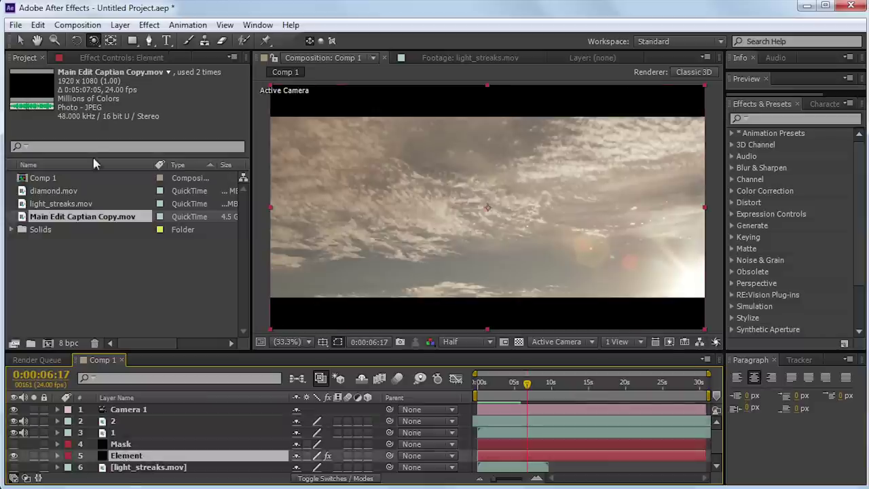
click(109, 57)
scroll(106, 275, down, 3)
scroll(105, 275, down, 10)
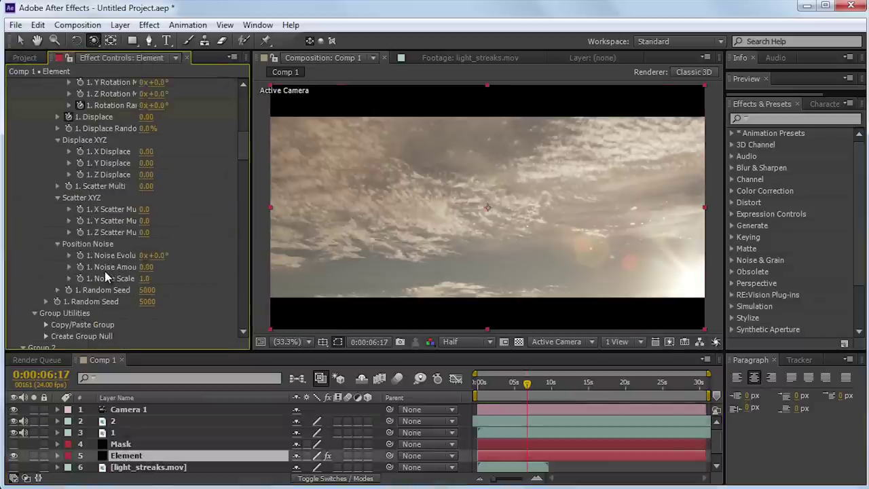
click(34, 121)
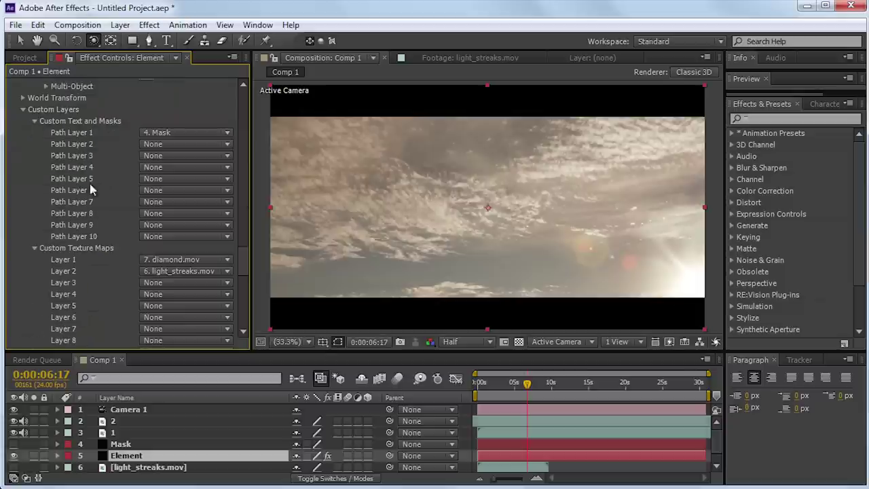
click(163, 284)
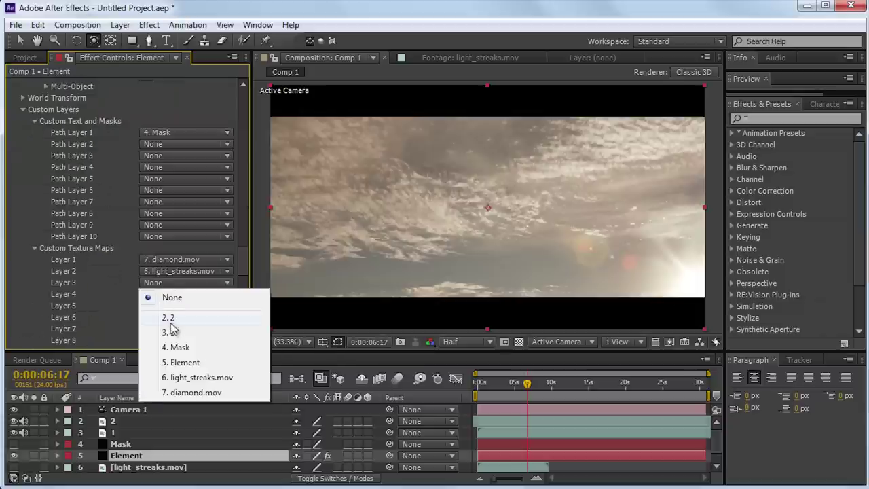
click(170, 332)
click(176, 294)
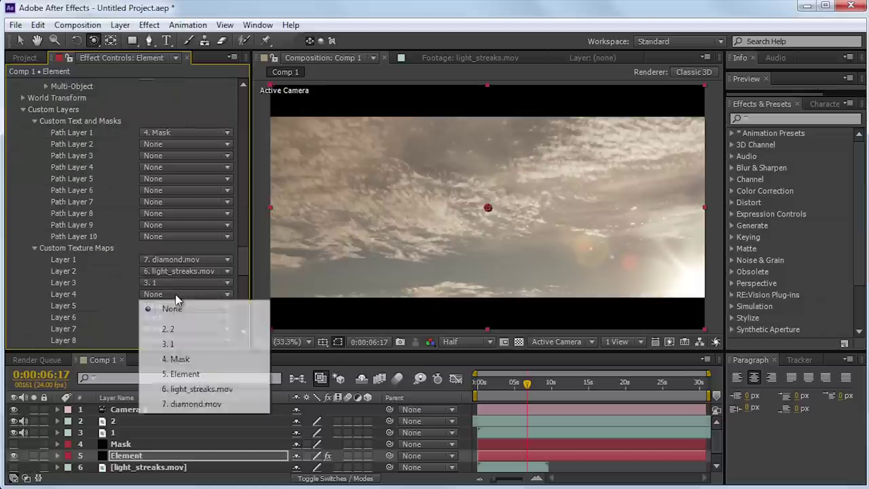
click(170, 329)
drag(244, 258, 245, 95)
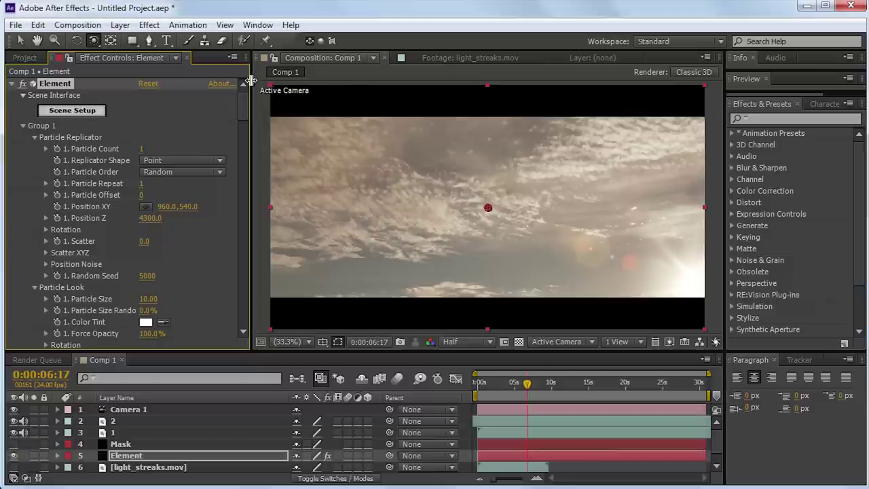
drag(14, 421, 13, 443)
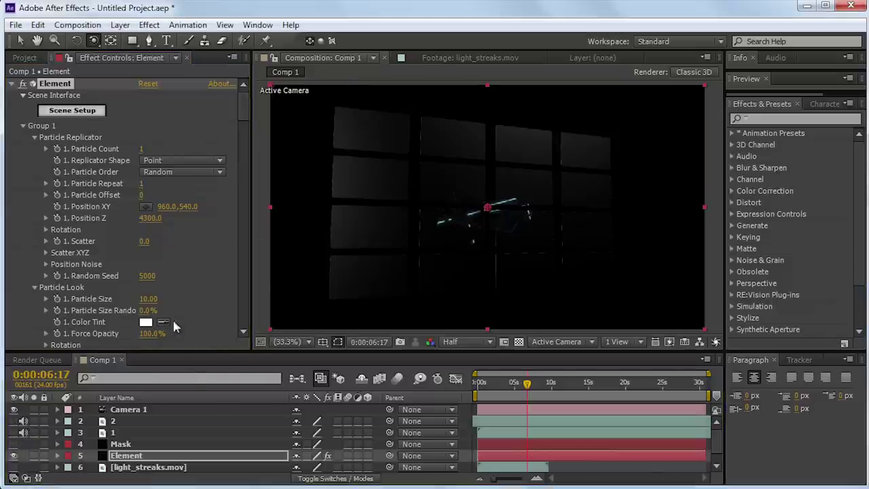
click(87, 110)
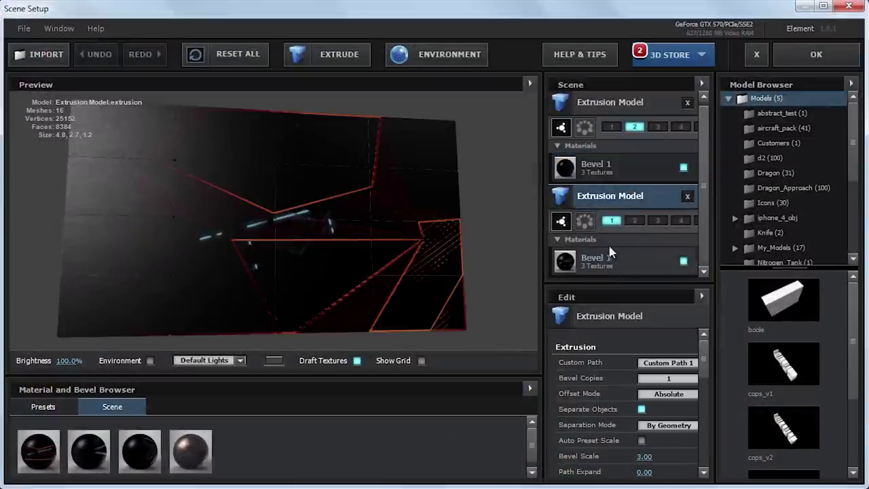
Use Custom Layer 3 as the second Bevel 1's diffuse texture and Custom Layer 4 as the first's
click(604, 262)
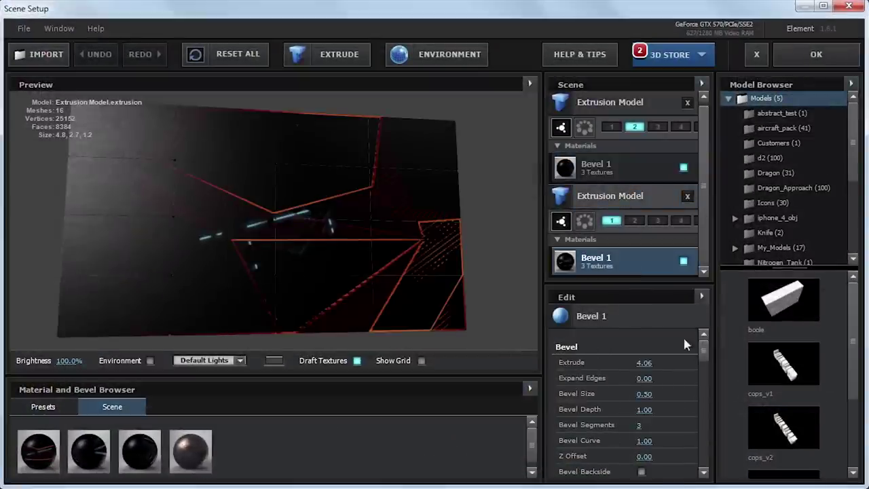
drag(705, 350, 705, 375)
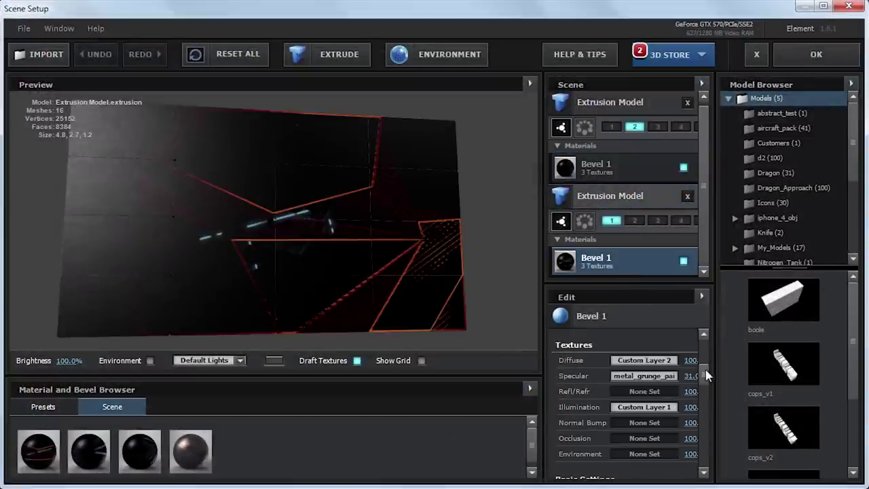
click(620, 360)
click(678, 306)
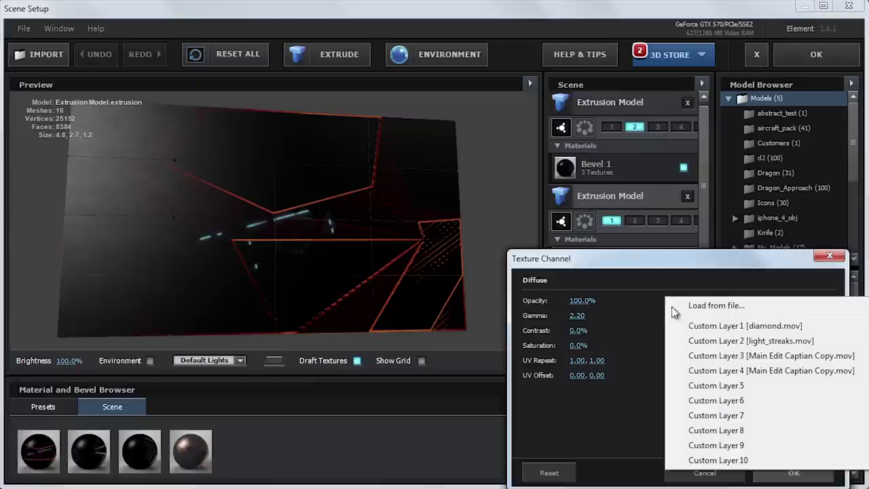
click(726, 360)
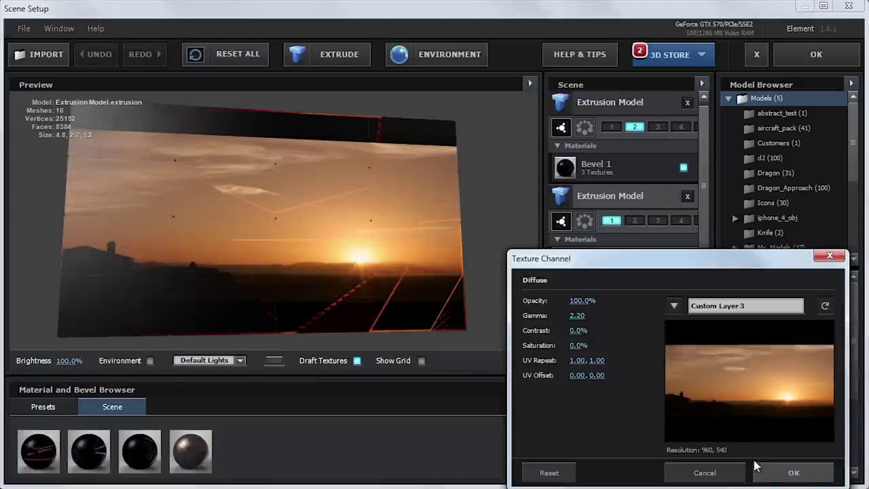
click(790, 474)
click(686, 225)
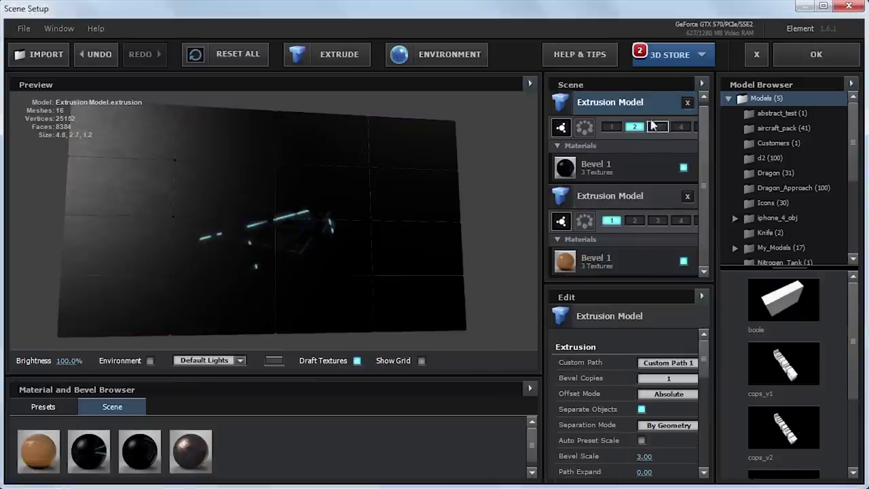
click(652, 171)
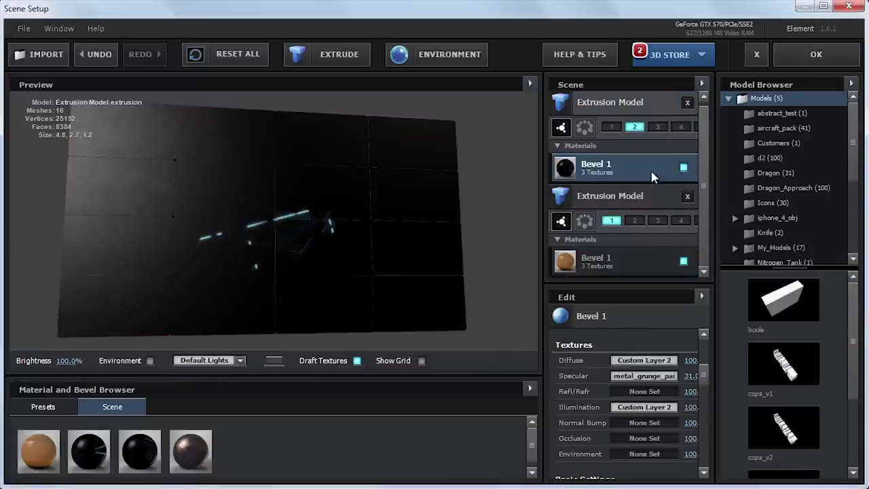
click(619, 361)
click(671, 305)
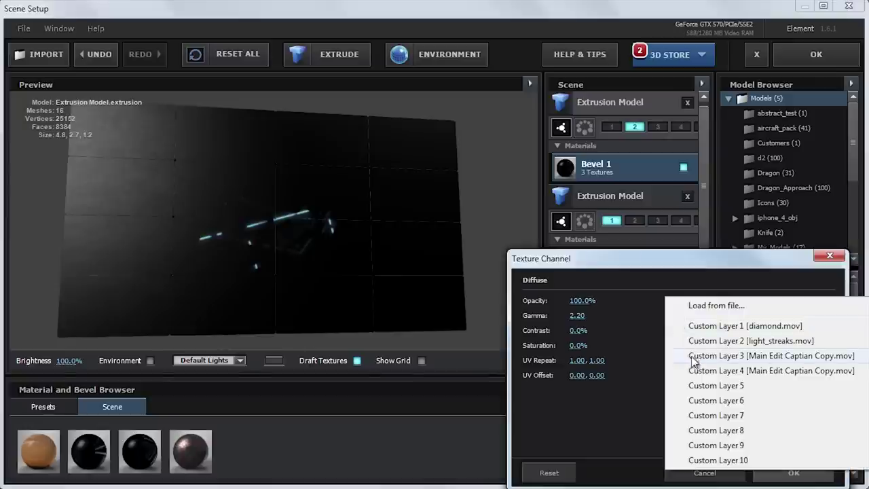
click(732, 371)
click(794, 473)
Keep illumination intensity at 51% after undoing a 0% change, inspect the preview, and apply the scene
scroll(597, 363, down, 3)
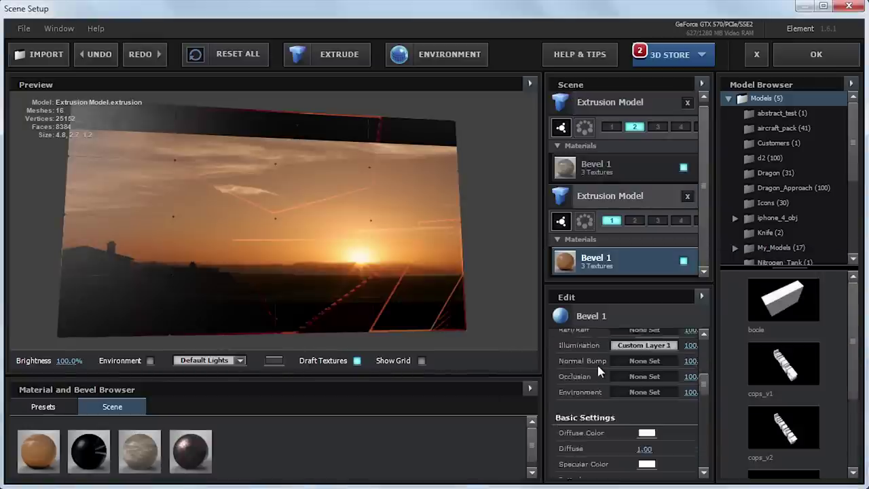
scroll(599, 367, down, 6)
scroll(646, 368, up, 2)
key(Return)
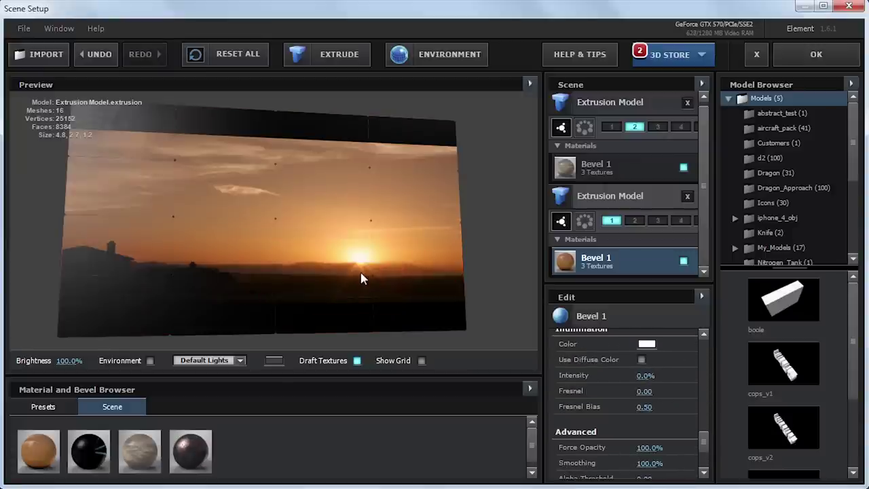
key(ctrl+z)
mouse_move(397, 271)
mouse_down()
mouse_move(388, 276)
mouse_move(423, 252)
mouse_move(402, 280)
mouse_up()
drag(383, 194, 325, 194)
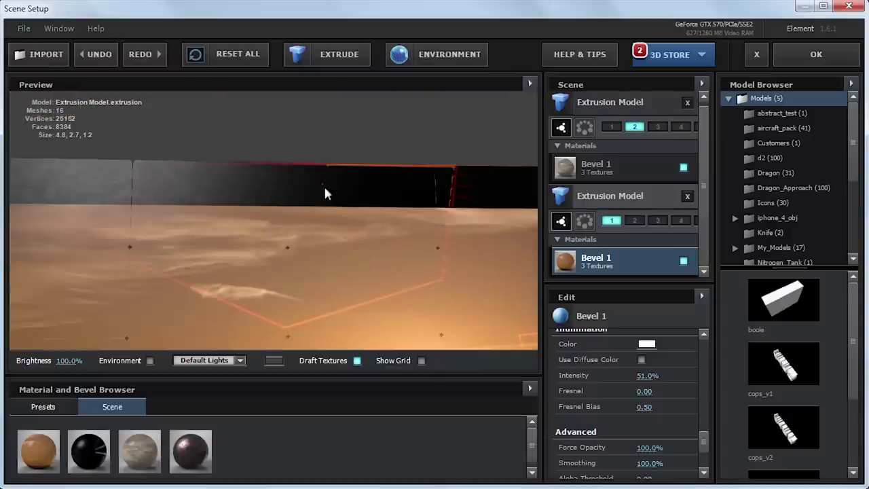
drag(373, 297, 387, 245)
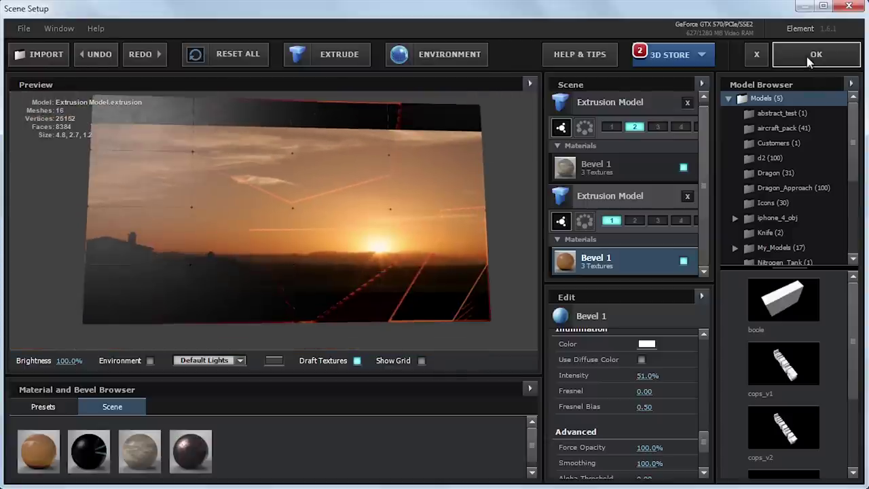
click(815, 55)
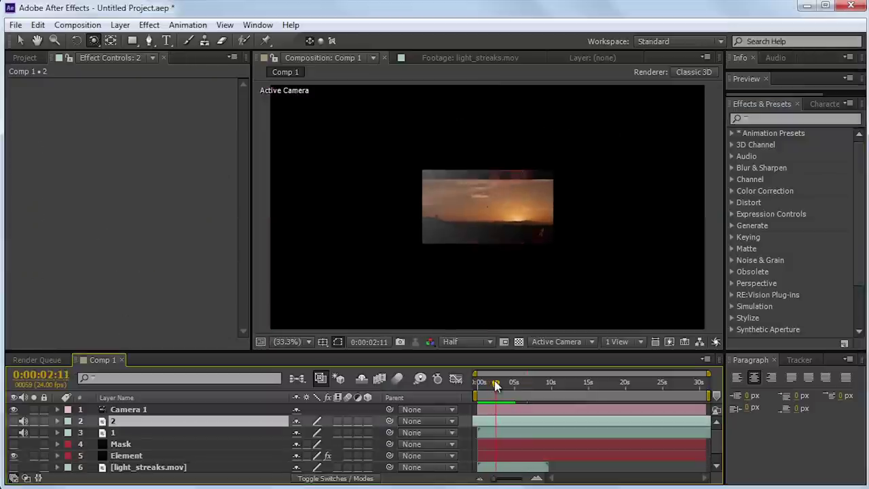
Scrub to 0:00:03:03, disable Element's Glow, and RAM-preview the camera animation
drag(496, 385, 500, 385)
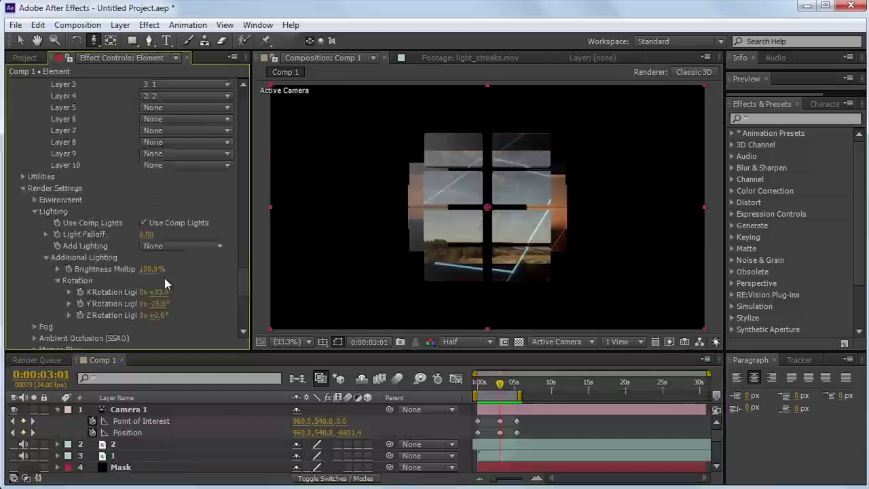
scroll(164, 275, down, 5)
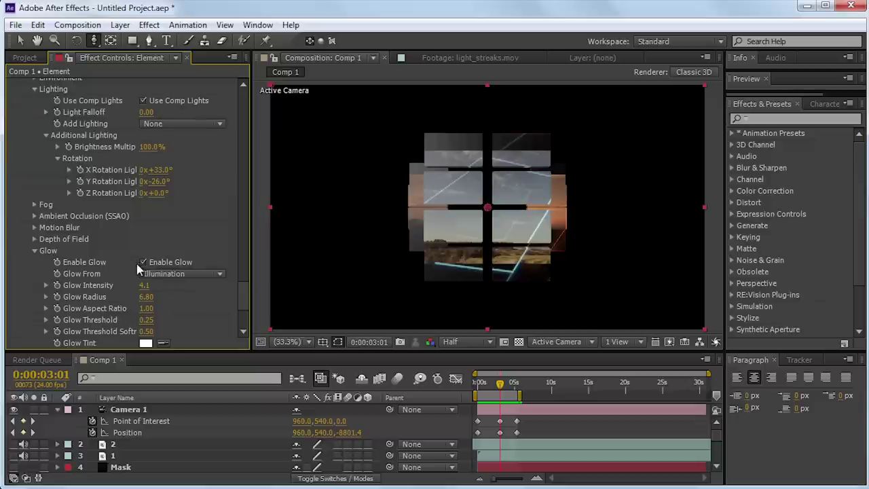
click(143, 262)
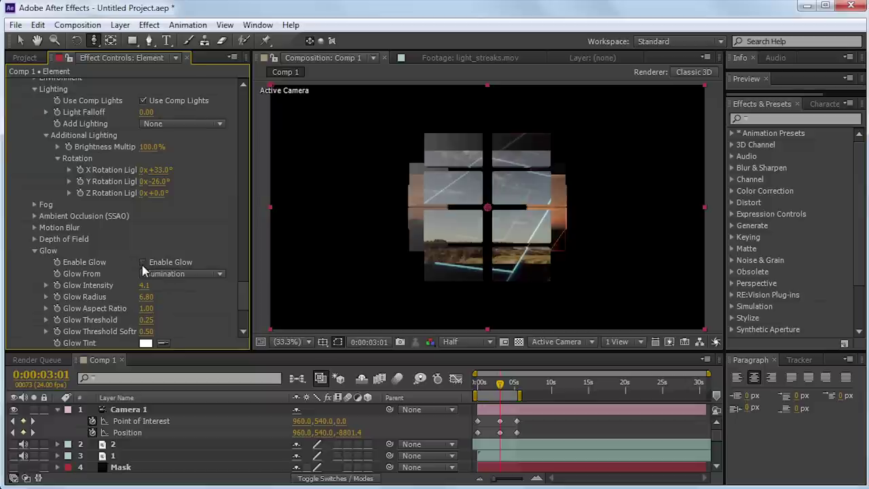
key(KP_0)
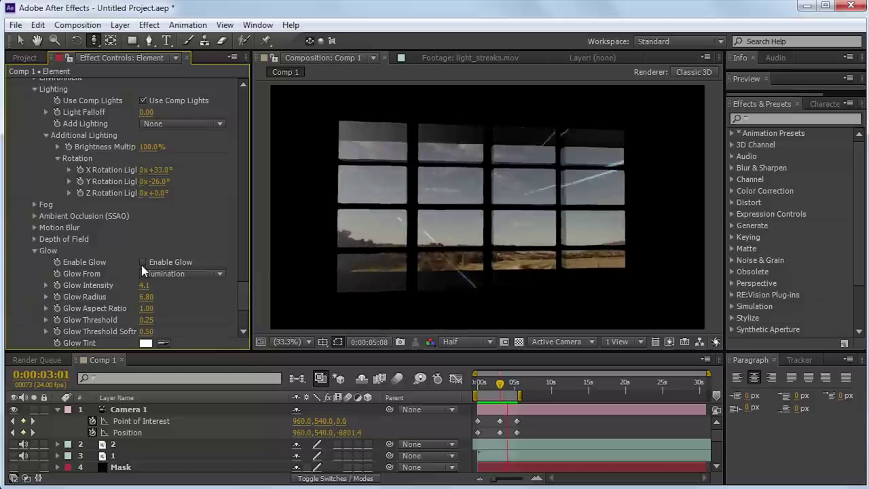
click(245, 288)
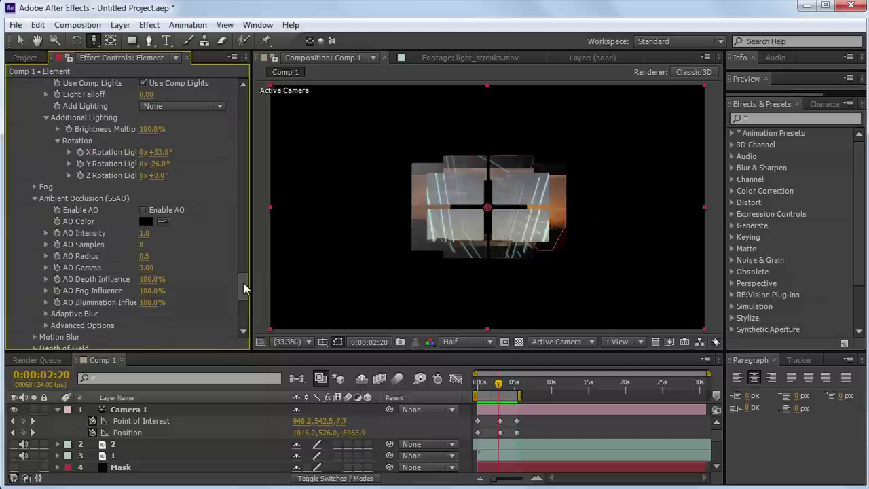
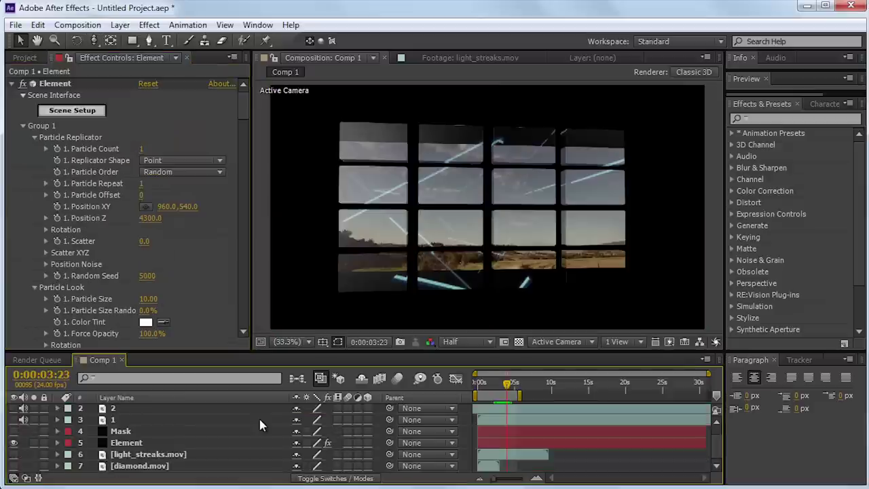
Create a comp-sized 'Pale Royal Blue Solid 1' layer coloured D6DFEA
click(120, 25)
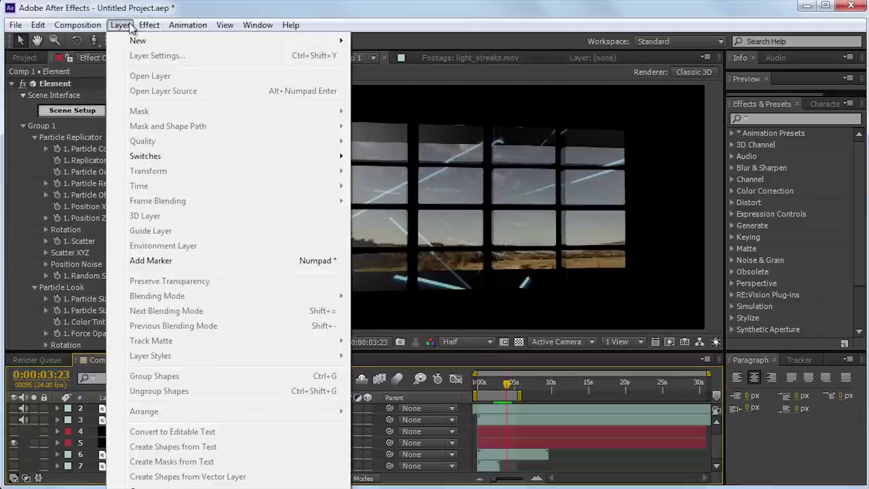
mouse_move(319, 43)
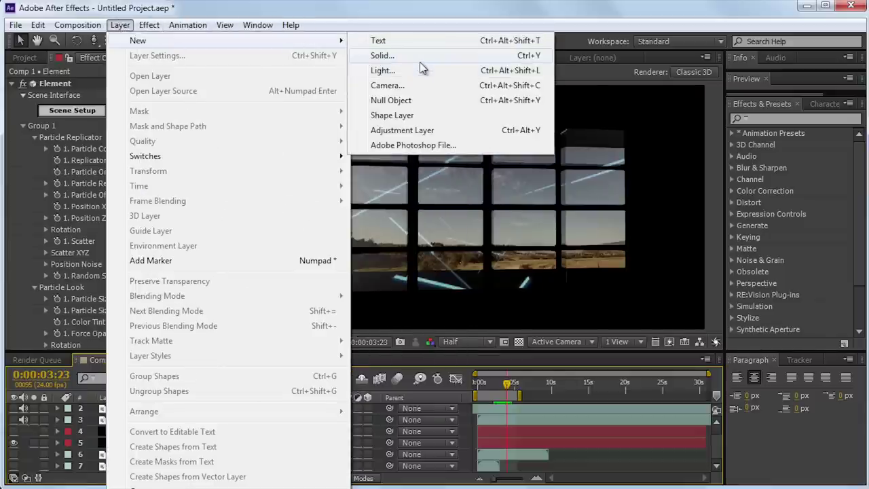
click(382, 55)
click(272, 326)
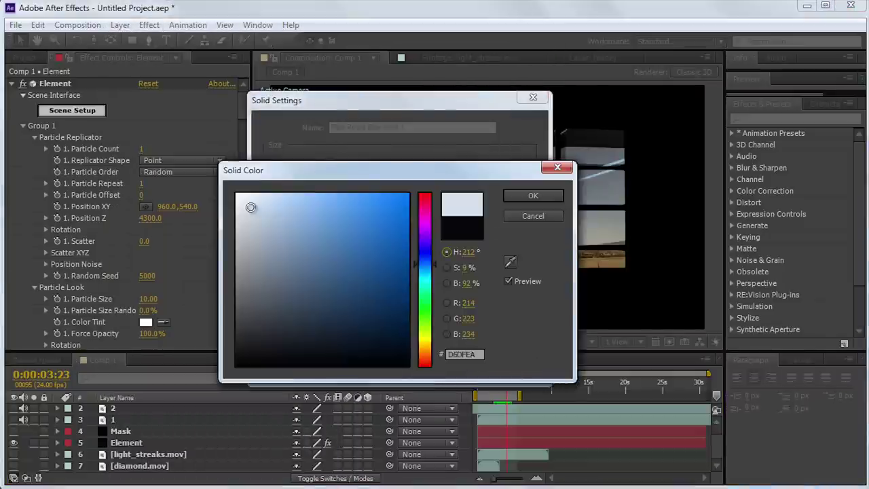
click(533, 196)
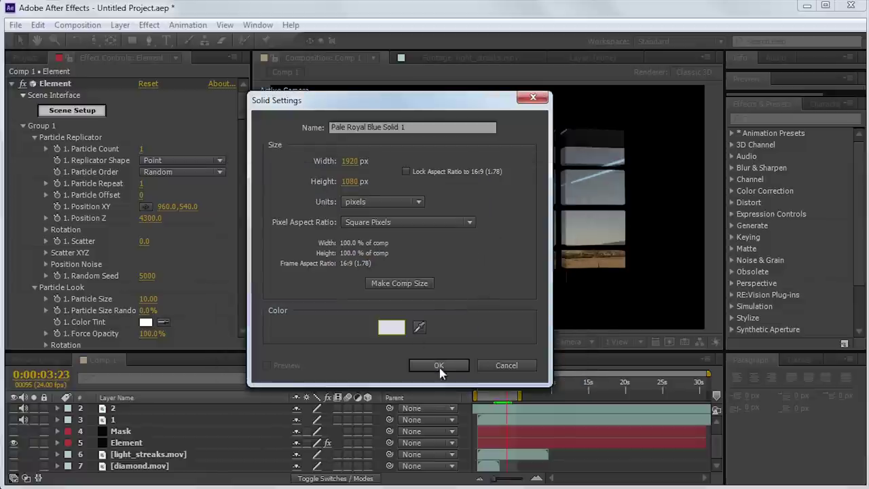
click(435, 370)
drag(133, 40, 182, 72)
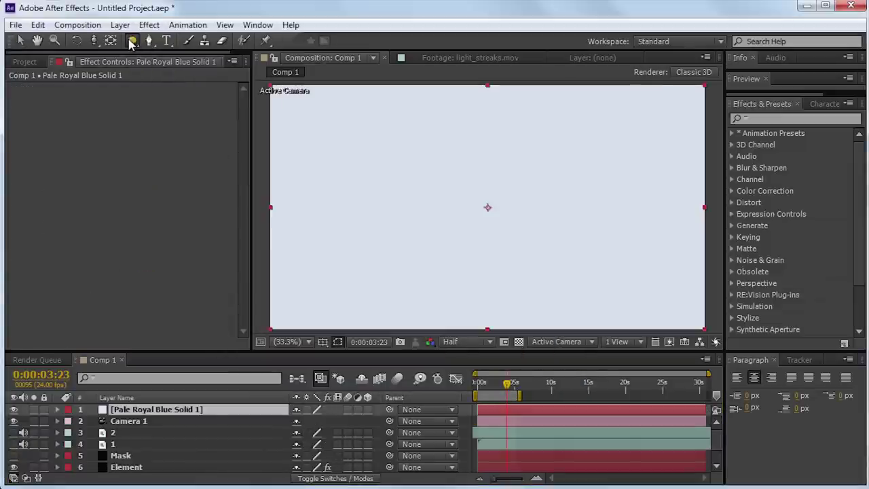
Add a full-layer ellipse mask to the solid and move it beneath the video tiles
double_click(132, 41)
key(v)
click(59, 410)
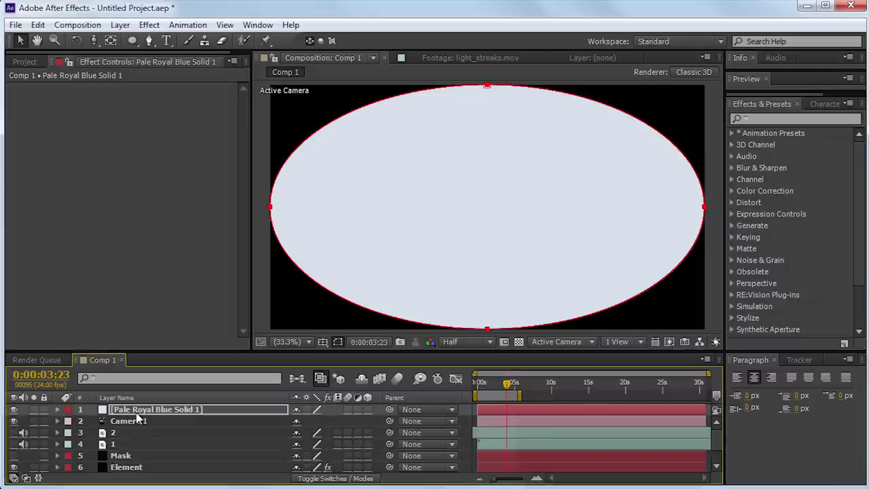
scroll(155, 466, down, 1)
click(166, 474)
drag(165, 474, 165, 450)
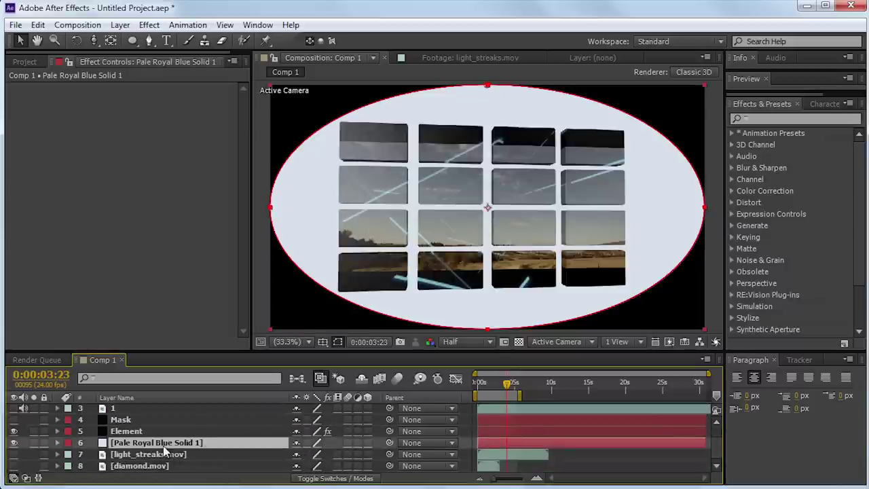
Feather the ellipse mask to 381 pixels and move it down toward the bottom
key(m)
key(m)
key(m)
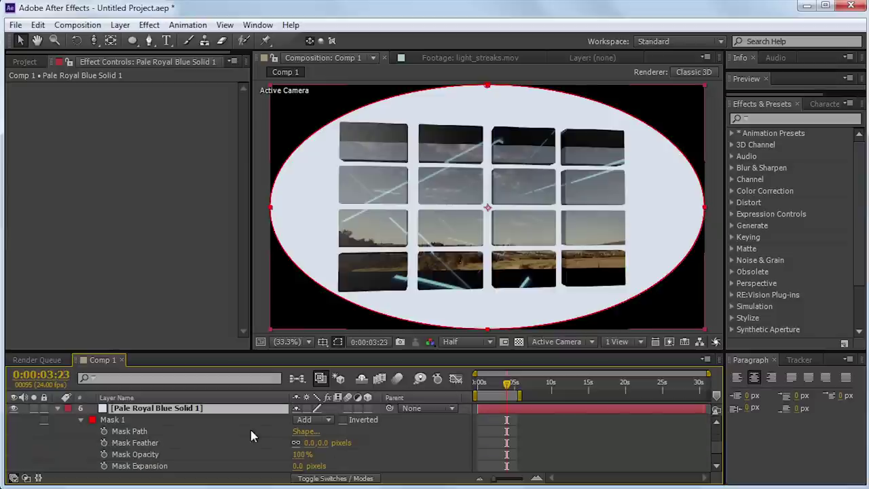
drag(319, 443, 562, 421)
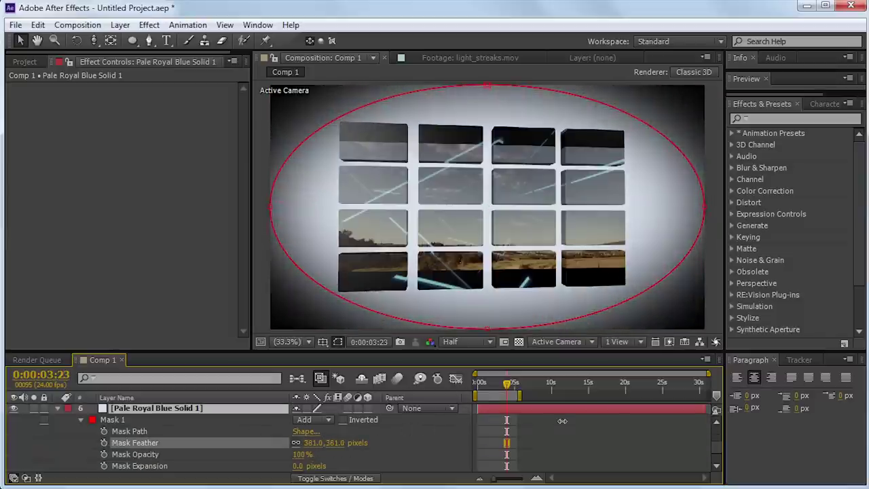
click(488, 86)
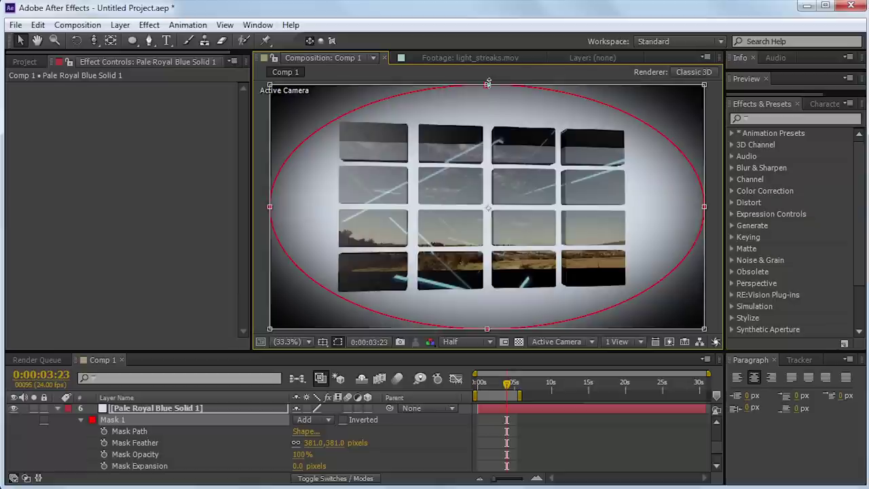
click(487, 85)
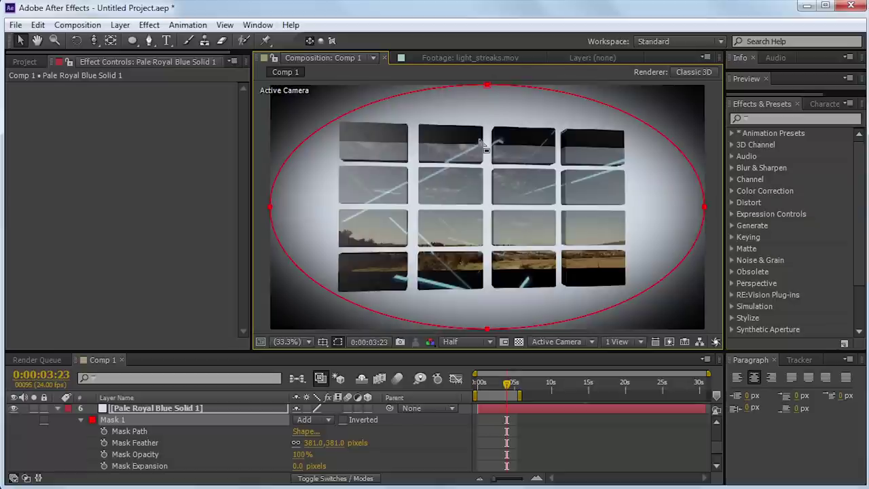
double_click(487, 86)
drag(487, 85, 467, 391)
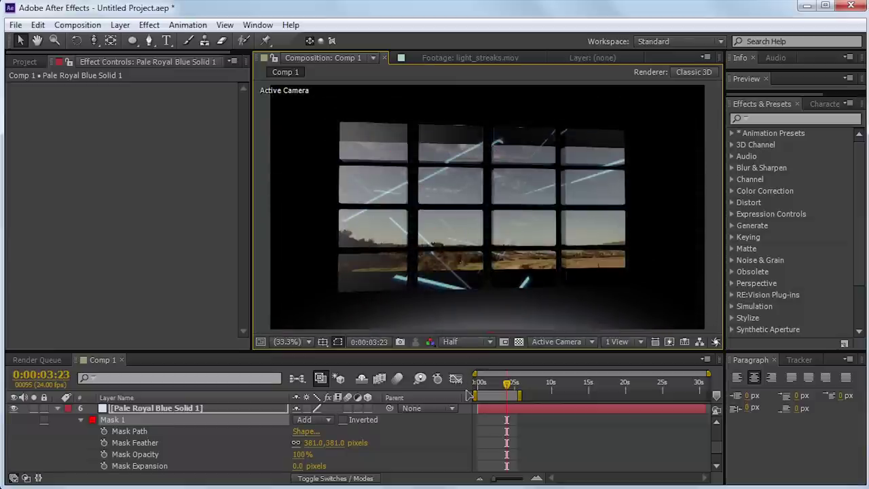
Duplicate the masked solid, then undo the accidental duplicate
click(160, 418)
key(ctrl+d)
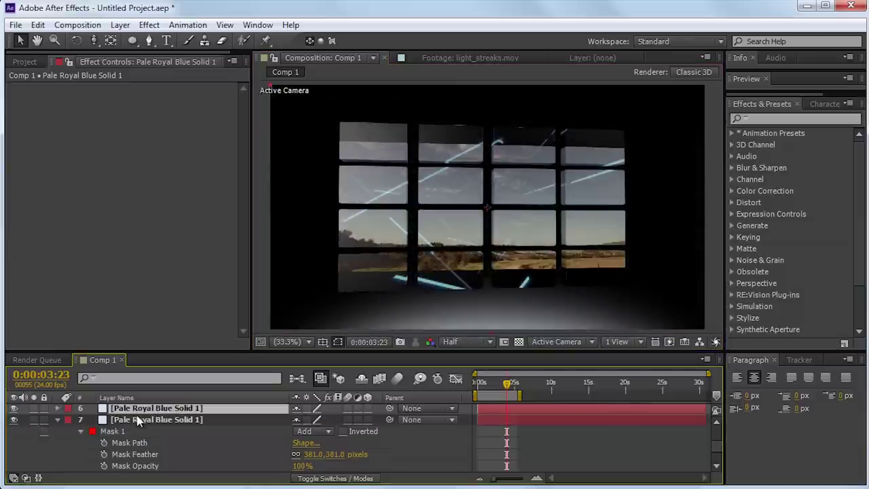
key(ctrl+z)
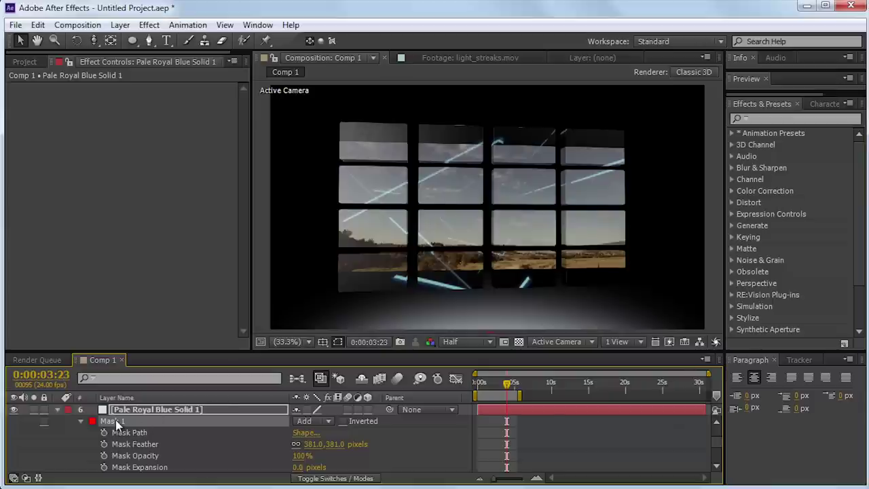
scroll(450, 261, down, 2)
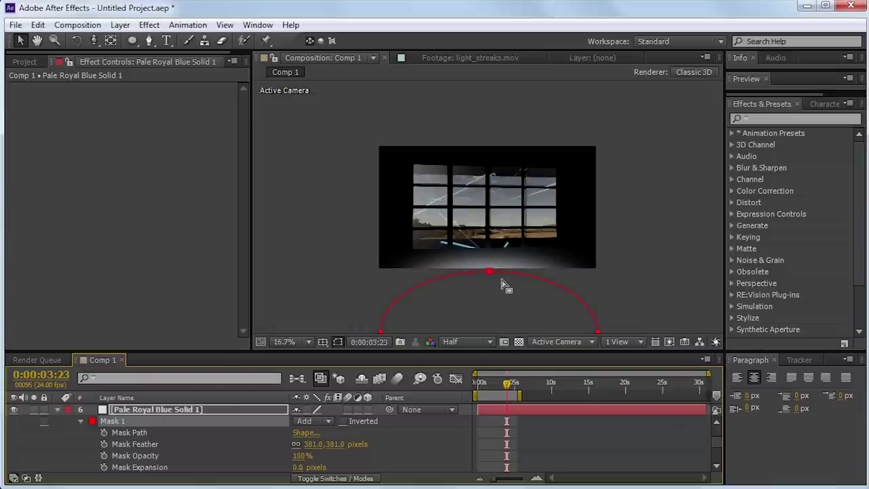
Move the ellipse mask up so the glow frames the tiles, then duplicate the solid
double_click(489, 273)
drag(496, 307, 495, 56)
key(period)
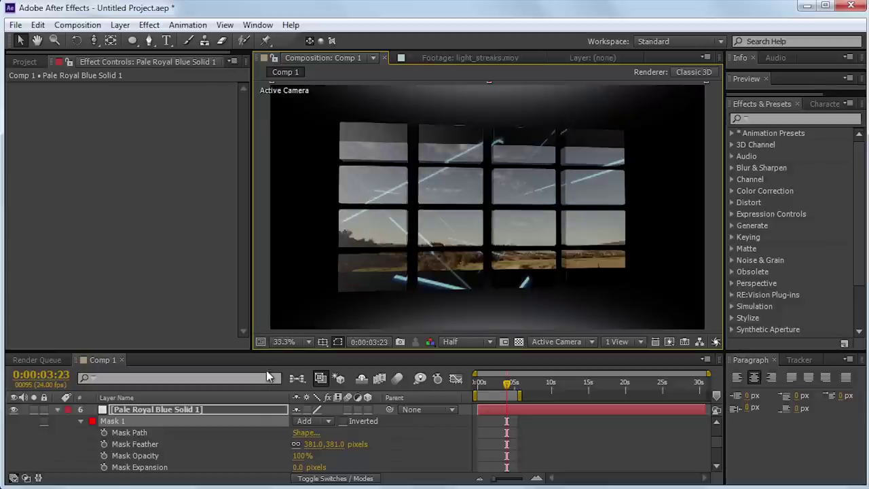
key(ctrl+Up)
scroll(182, 442, up, 2)
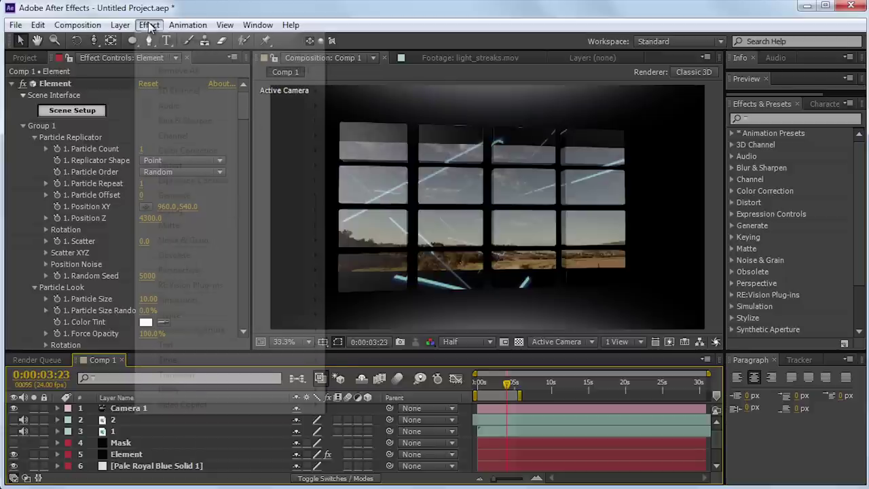
Recolour the first masked solid to medium royal blue 88ABD2 via Solid Settings
scroll(150, 434, down, 2)
click(150, 431)
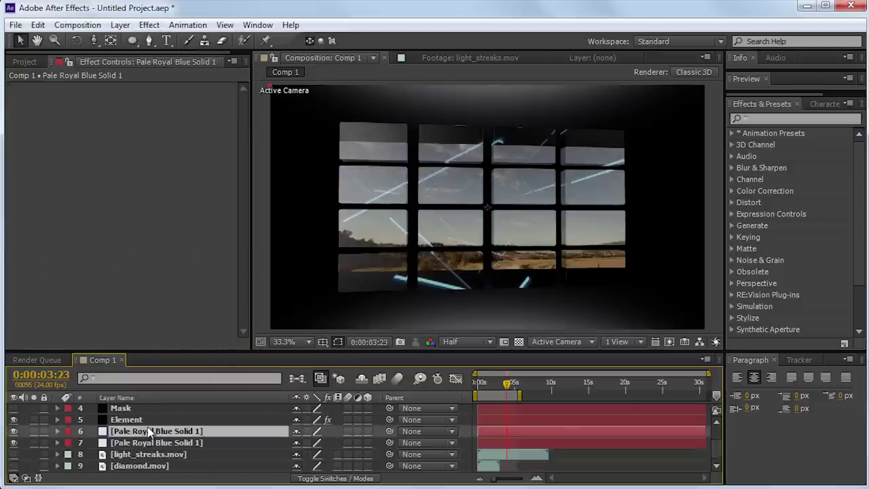
click(116, 25)
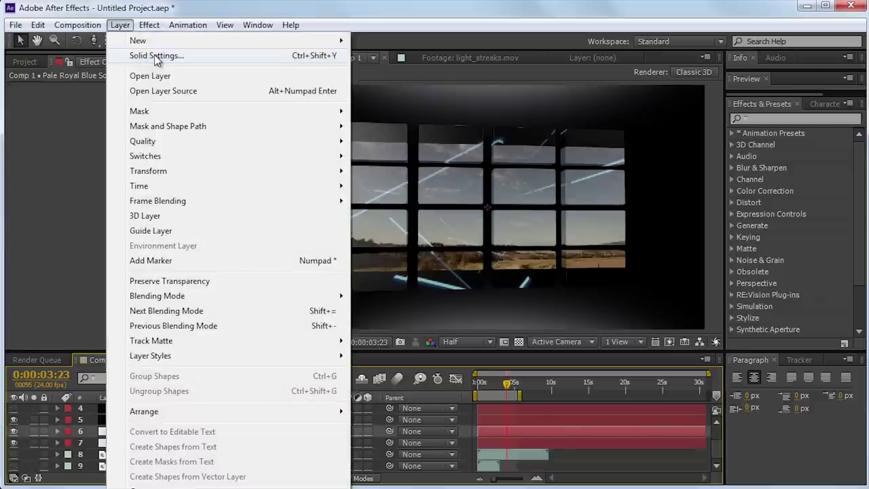
click(155, 54)
click(297, 223)
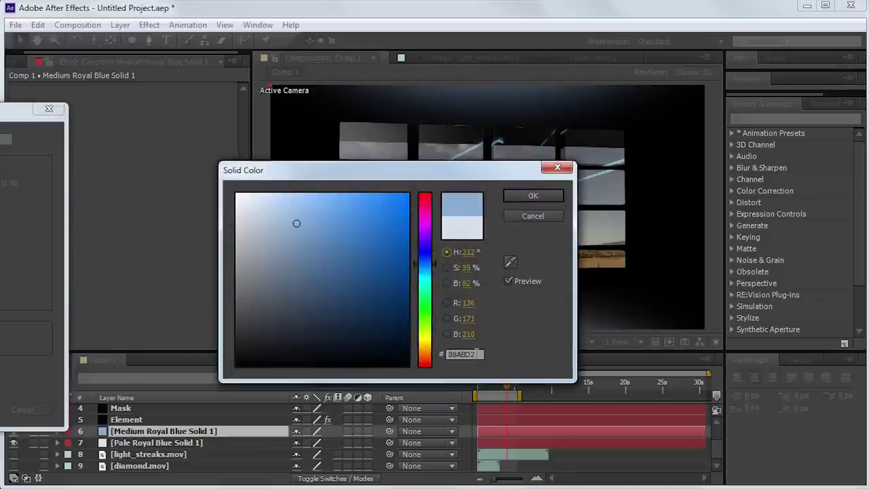
click(533, 196)
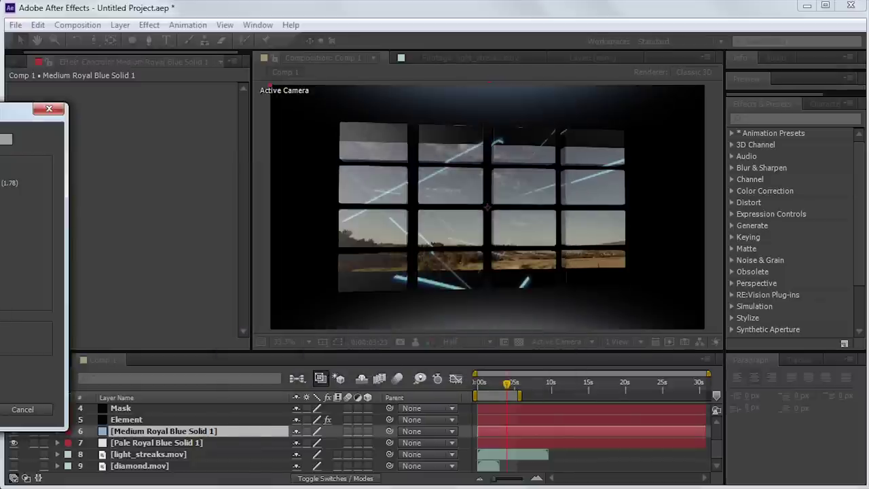
key(Return)
click(157, 443)
Recolour the second masked solid to 88ABD2 by pasting the hex value
click(120, 25)
click(156, 55)
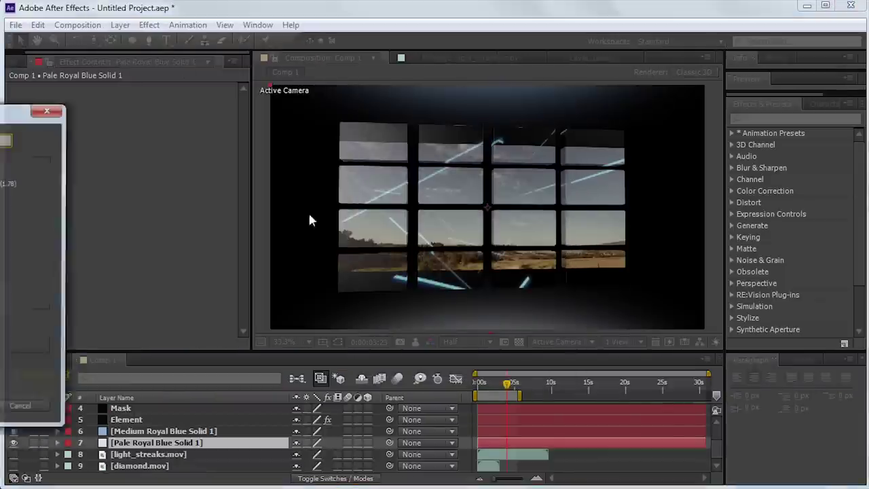
click(153, 345)
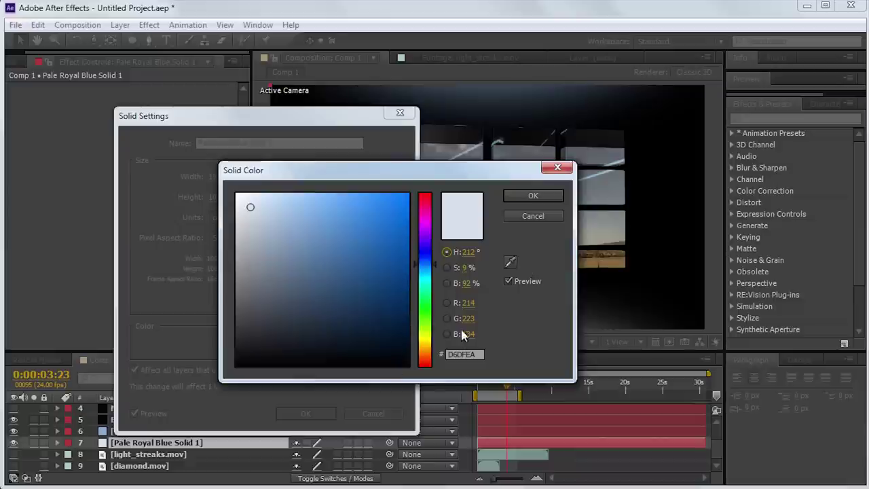
click(483, 355)
text(88ABD2)
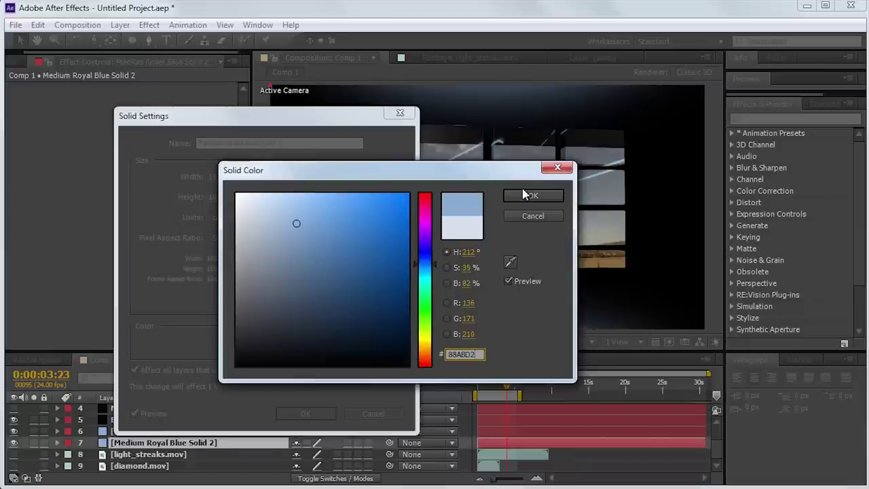
click(526, 196)
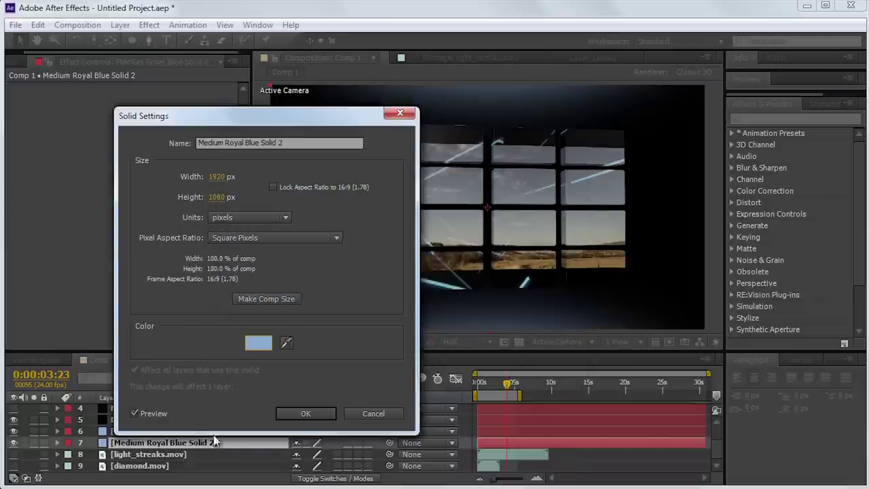
click(307, 414)
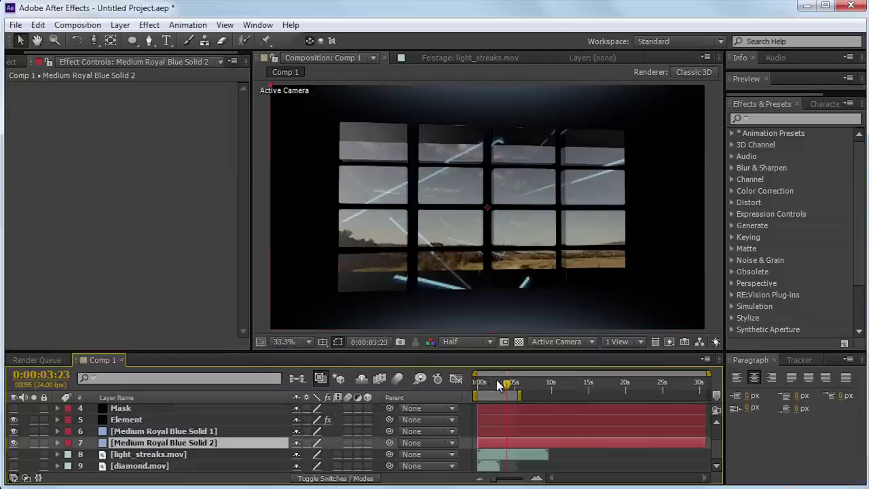